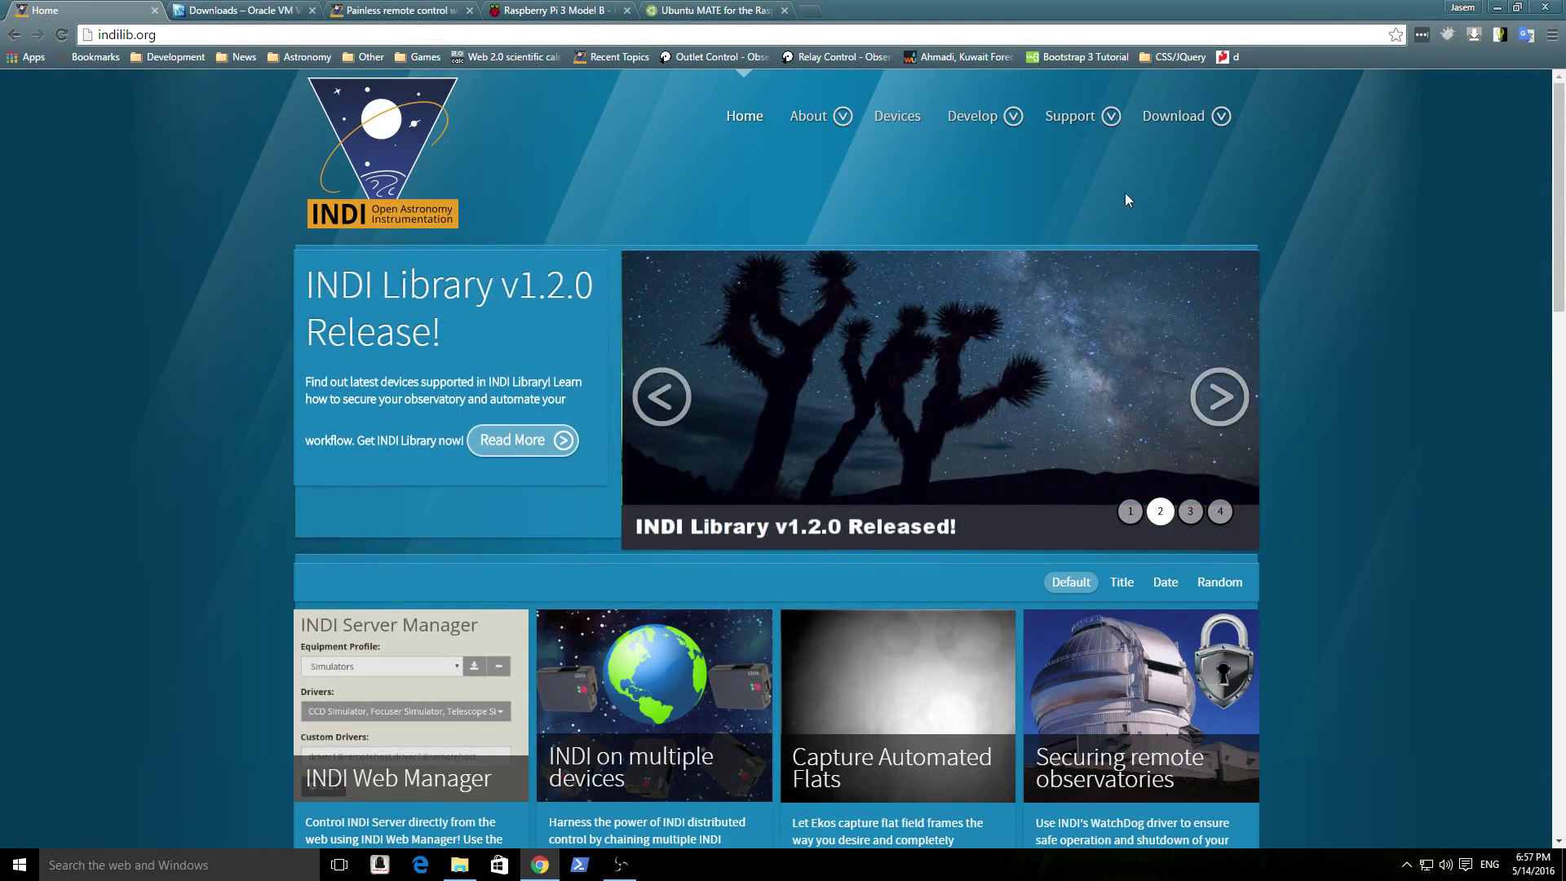
Go to Download > Virtual Machines and open the Ekos VM 1.5.1 details page.
{"action": "mouse_move", "coordinate": [1221, 116]}
{"action": "left_click", "coordinate": [1189, 337]}
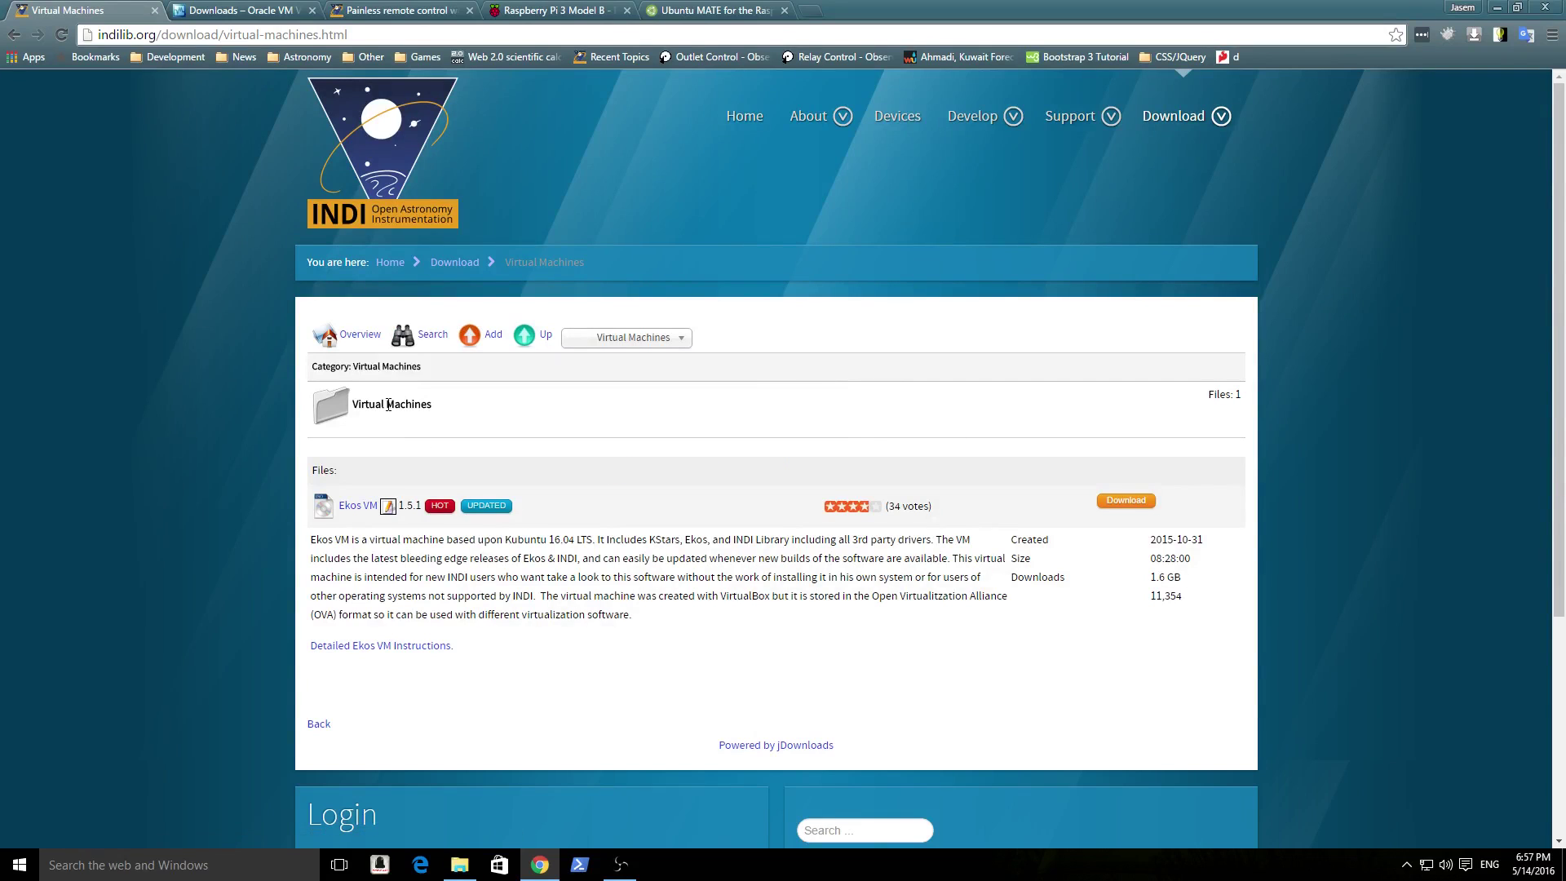
{"action": "left_click", "coordinate": [359, 505]}
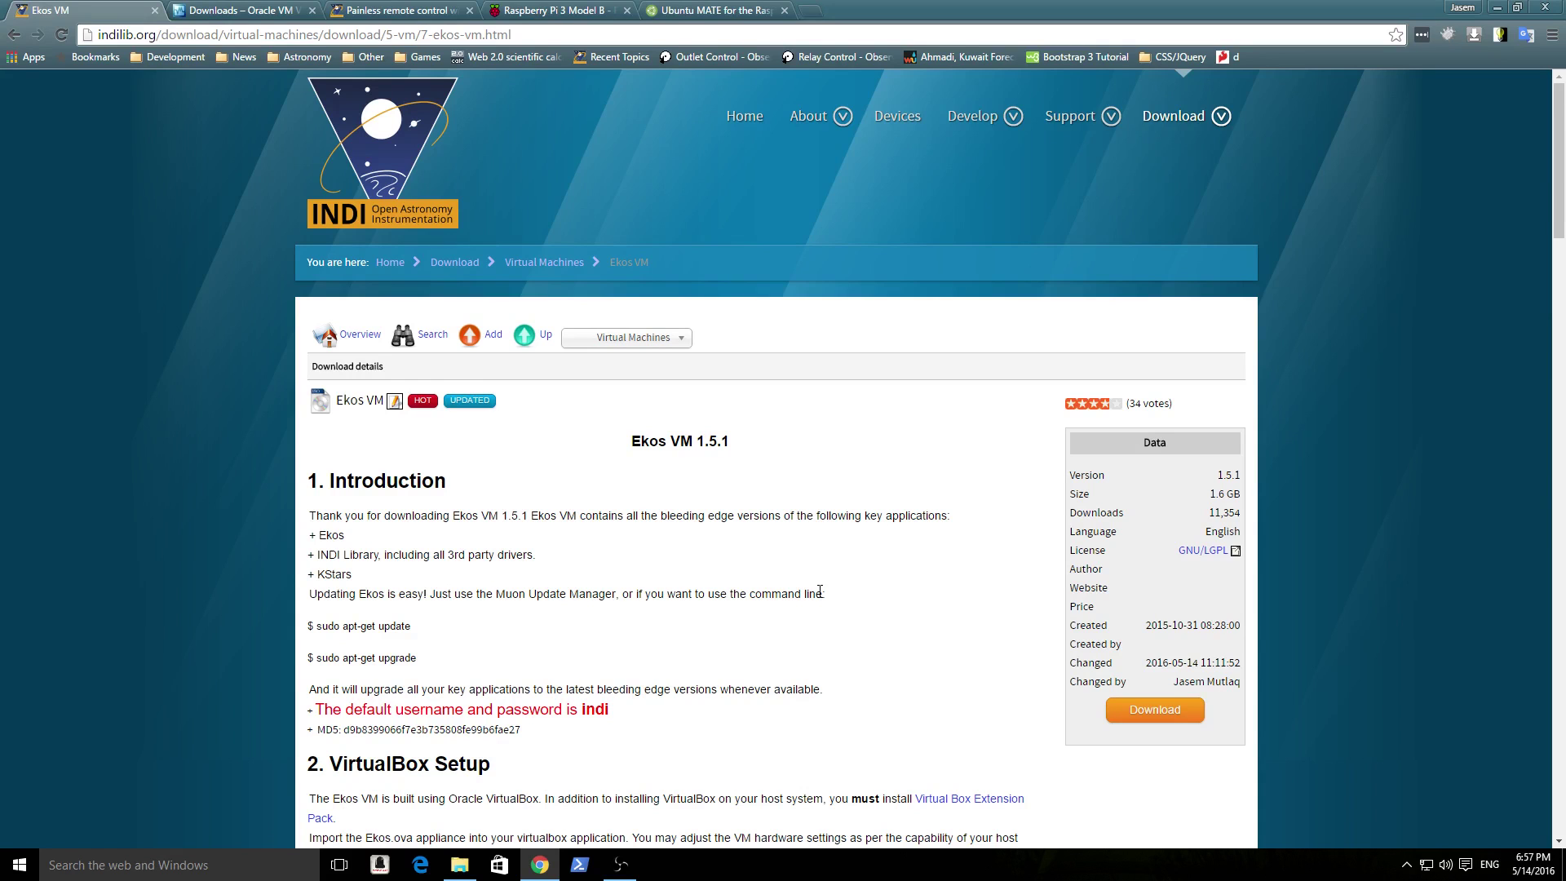
Read through the Ekos VM introduction, default login note and VirtualBox setup instructions.
{"action": "scroll", "coordinate": [738, 540], "scroll_direction": "down", "scroll_amount": 4}
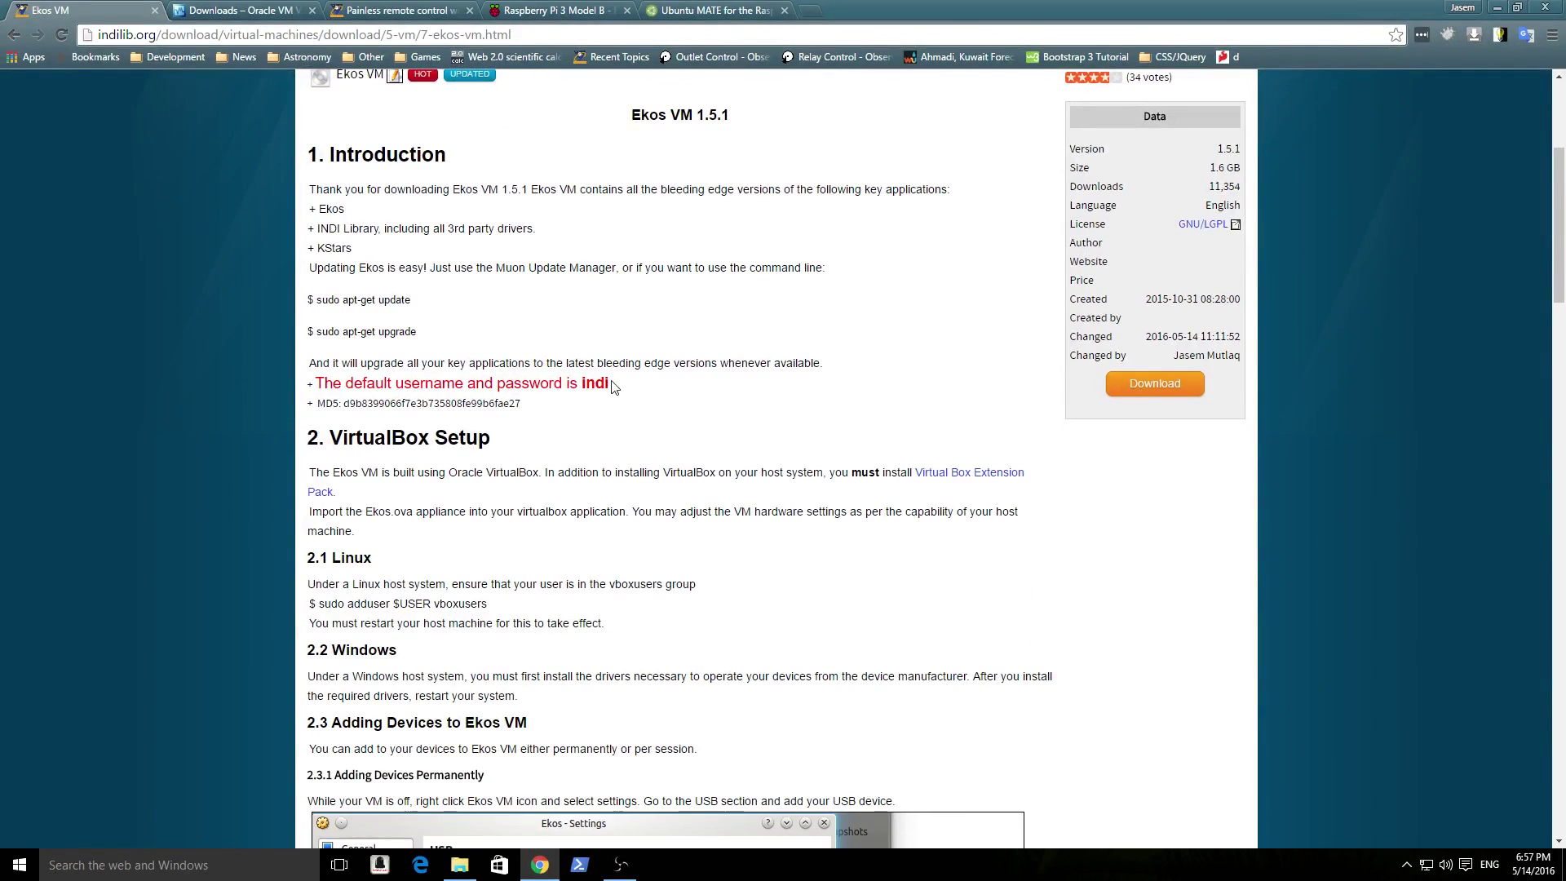
{"action": "left_click_drag", "start_coordinate": [583, 381], "coordinate": [608, 382]}
{"action": "left_click", "coordinate": [606, 383]}
{"action": "scroll", "coordinate": [920, 576], "scroll_direction": "down", "scroll_amount": 15}
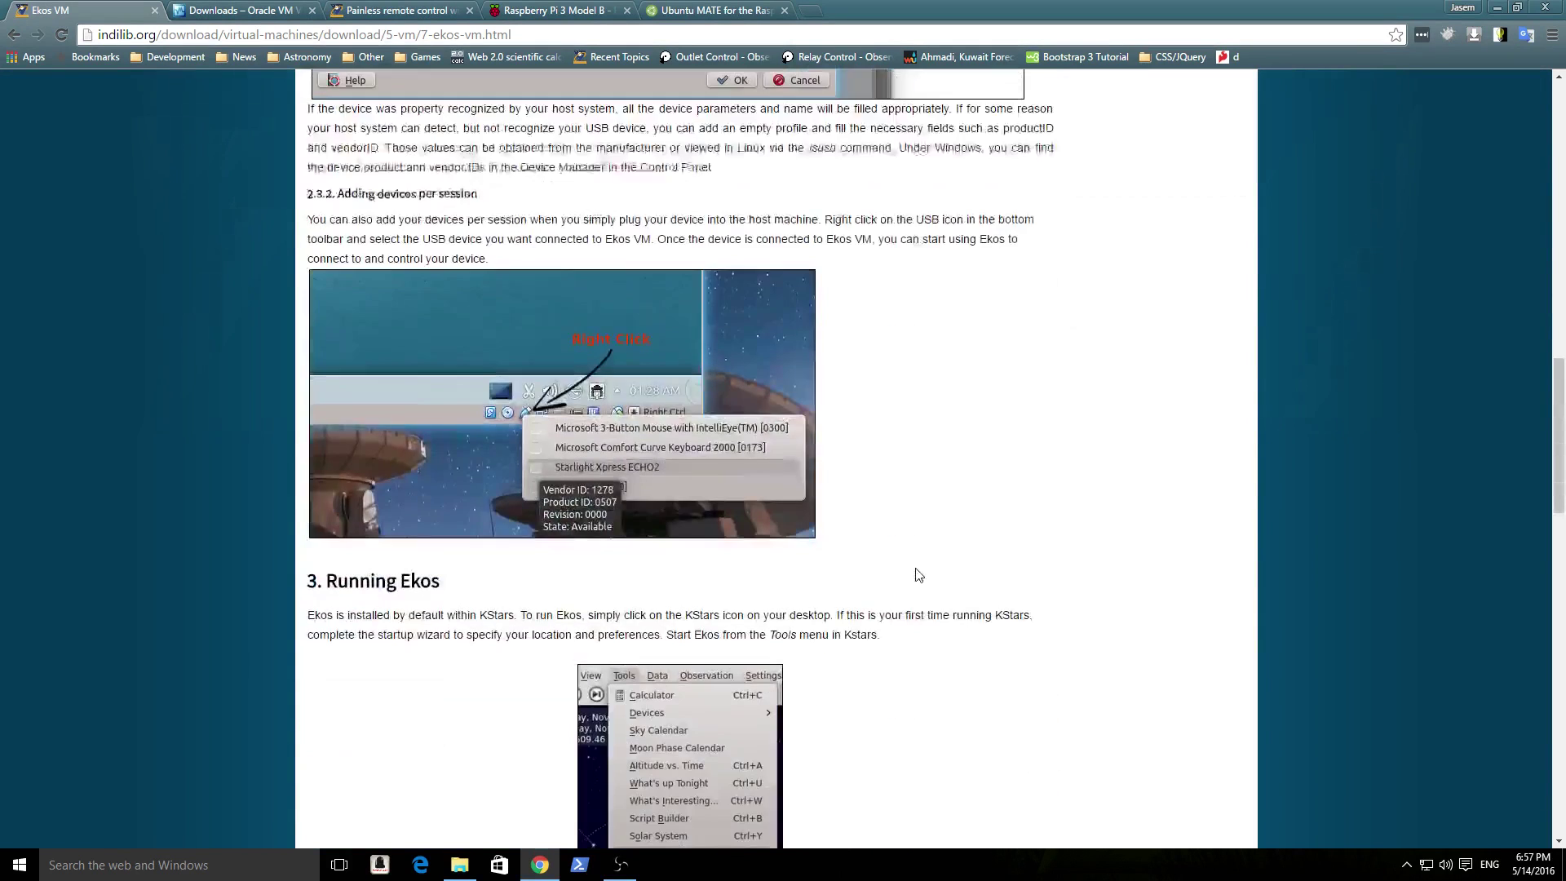
{"action": "scroll", "coordinate": [920, 575], "scroll_direction": "down", "scroll_amount": 5}
{"action": "scroll", "coordinate": [920, 576], "scroll_direction": "up", "scroll_amount": 18}
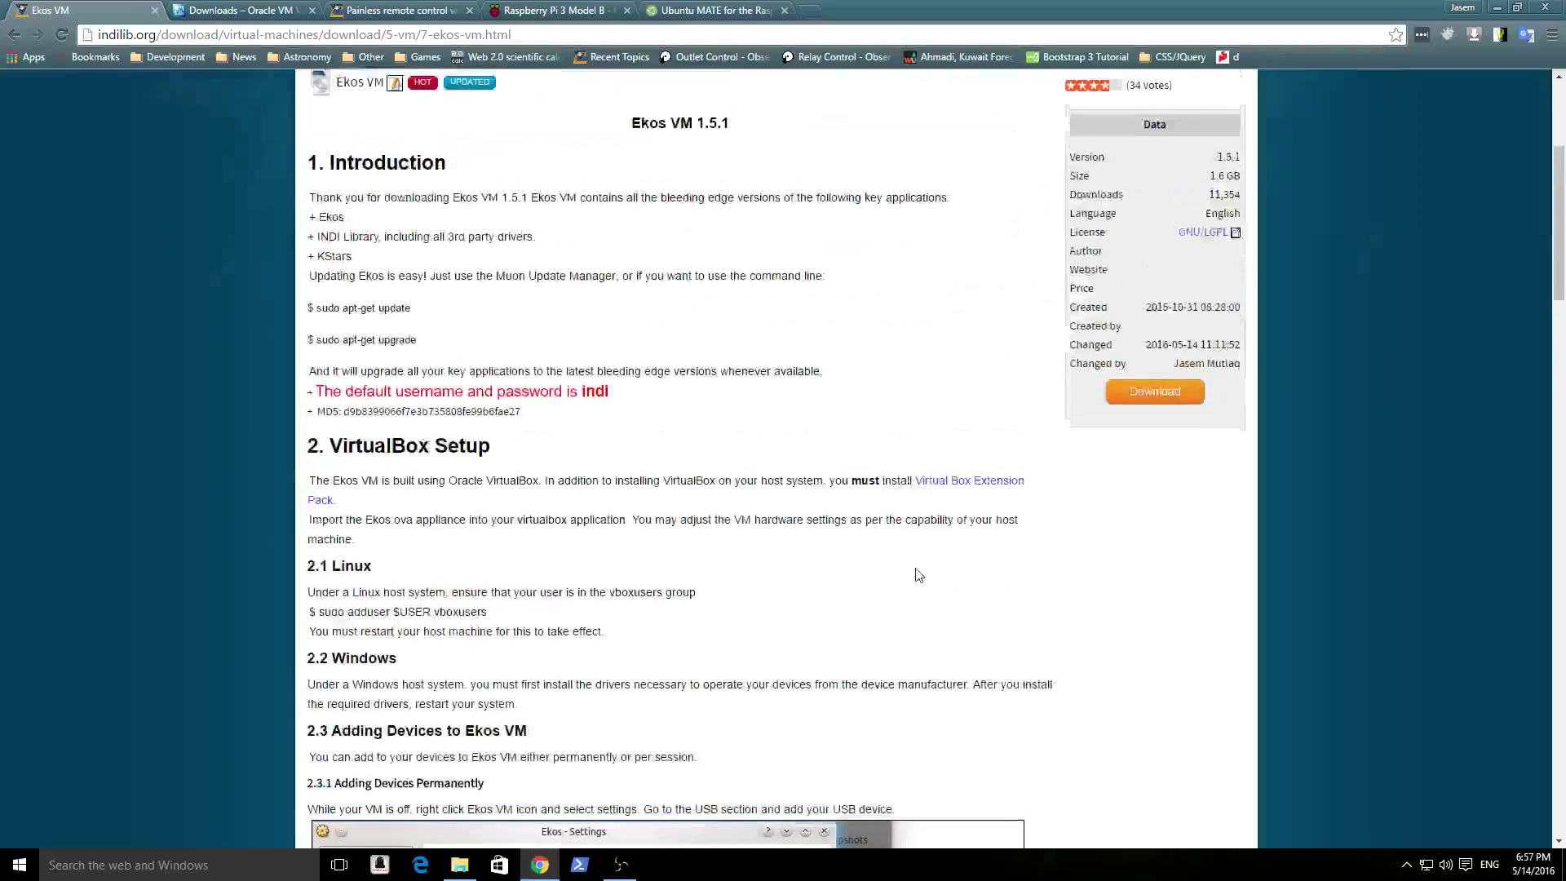
{"action": "scroll", "coordinate": [920, 576], "scroll_direction": "up", "scroll_amount": 4}
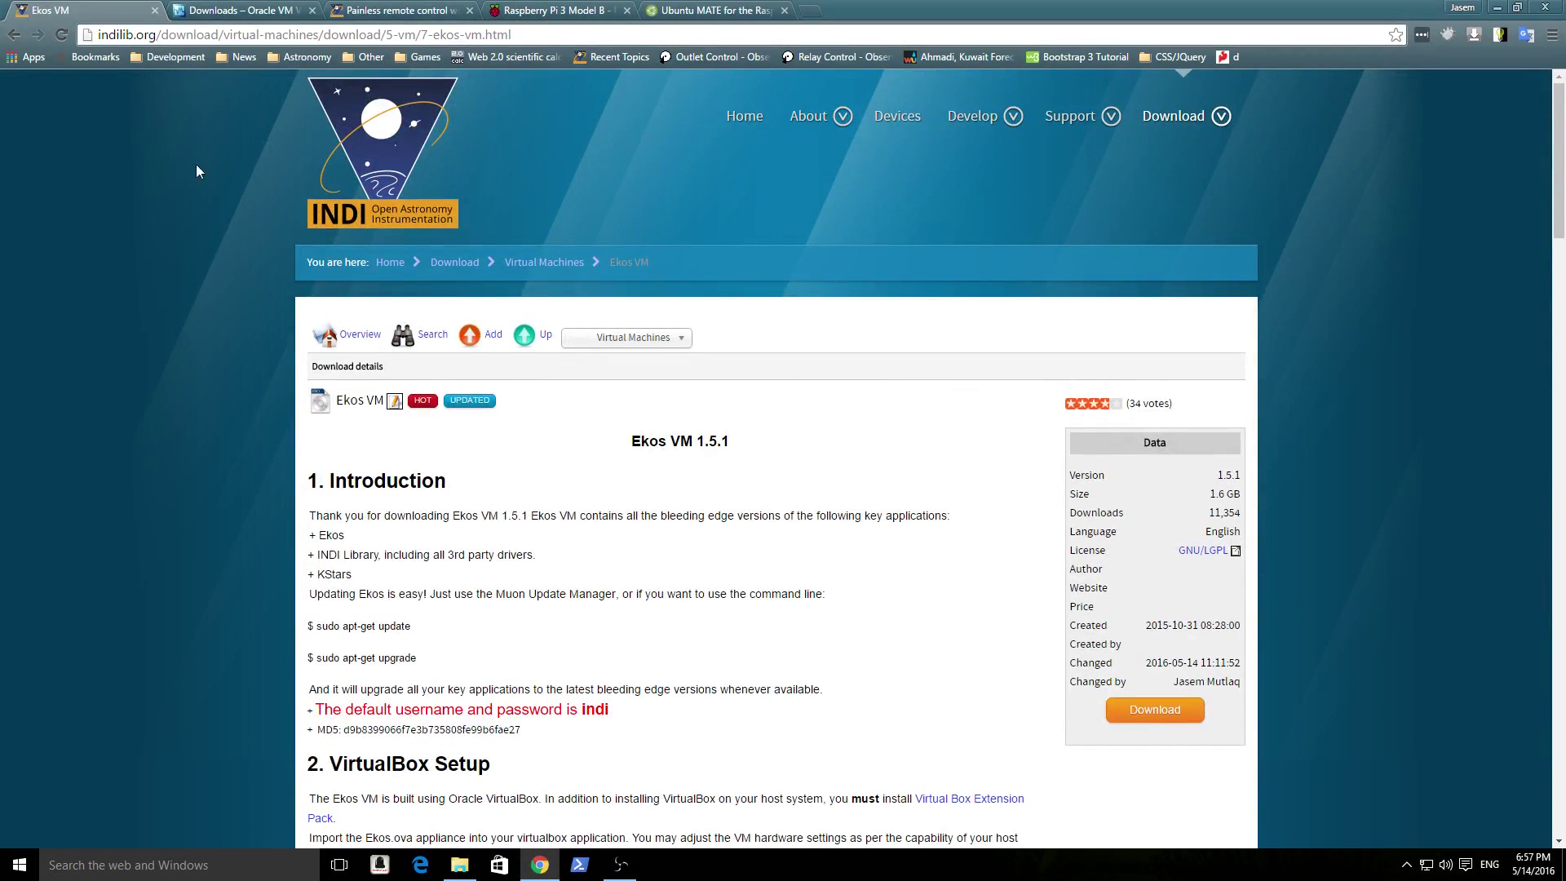
Return to the VirtualBox Downloads page and show the Downloads folder with the installer and ekos.ova.
{"action": "left_click", "coordinate": [245, 12]}
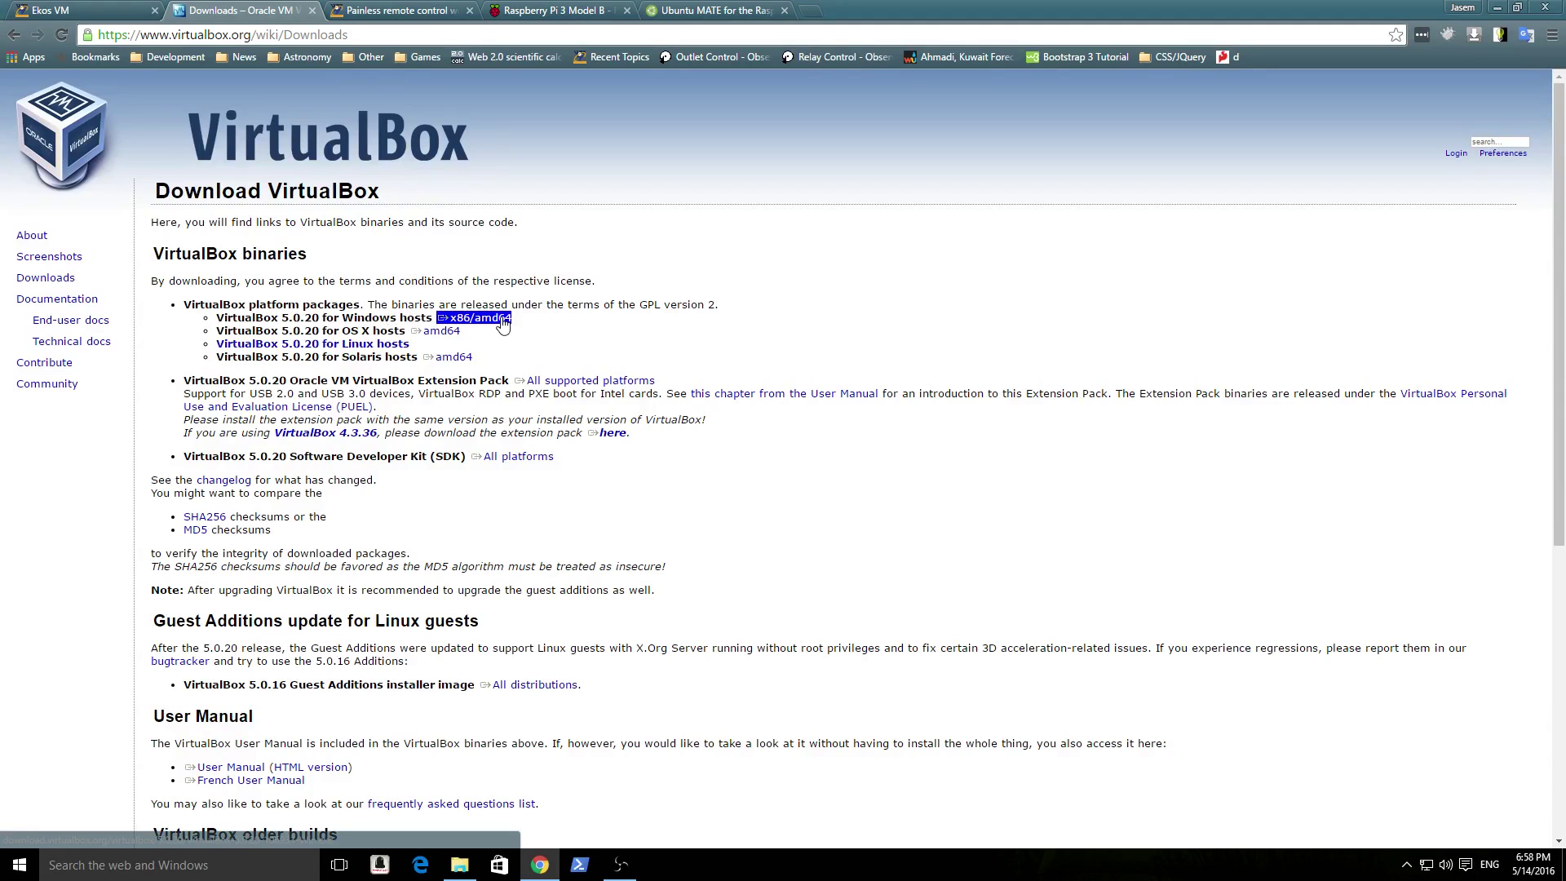
{"action": "left_click", "coordinate": [457, 867]}
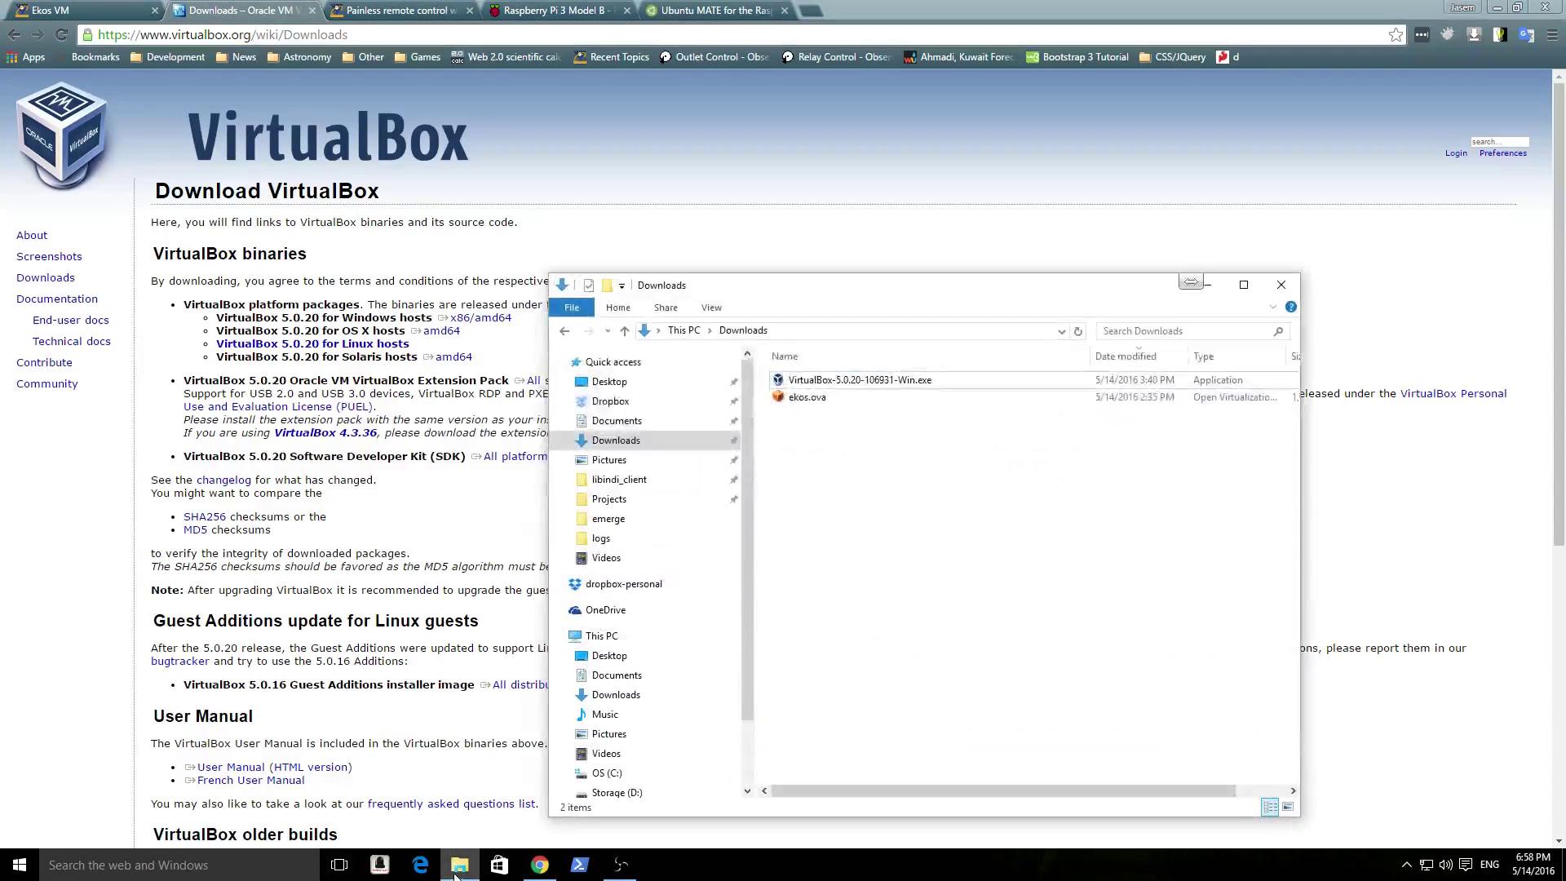
Install VirtualBox 5.0.20 with default features and shortcuts, accepting the network interfaces warning.
{"action": "double_click", "coordinate": [813, 381]}
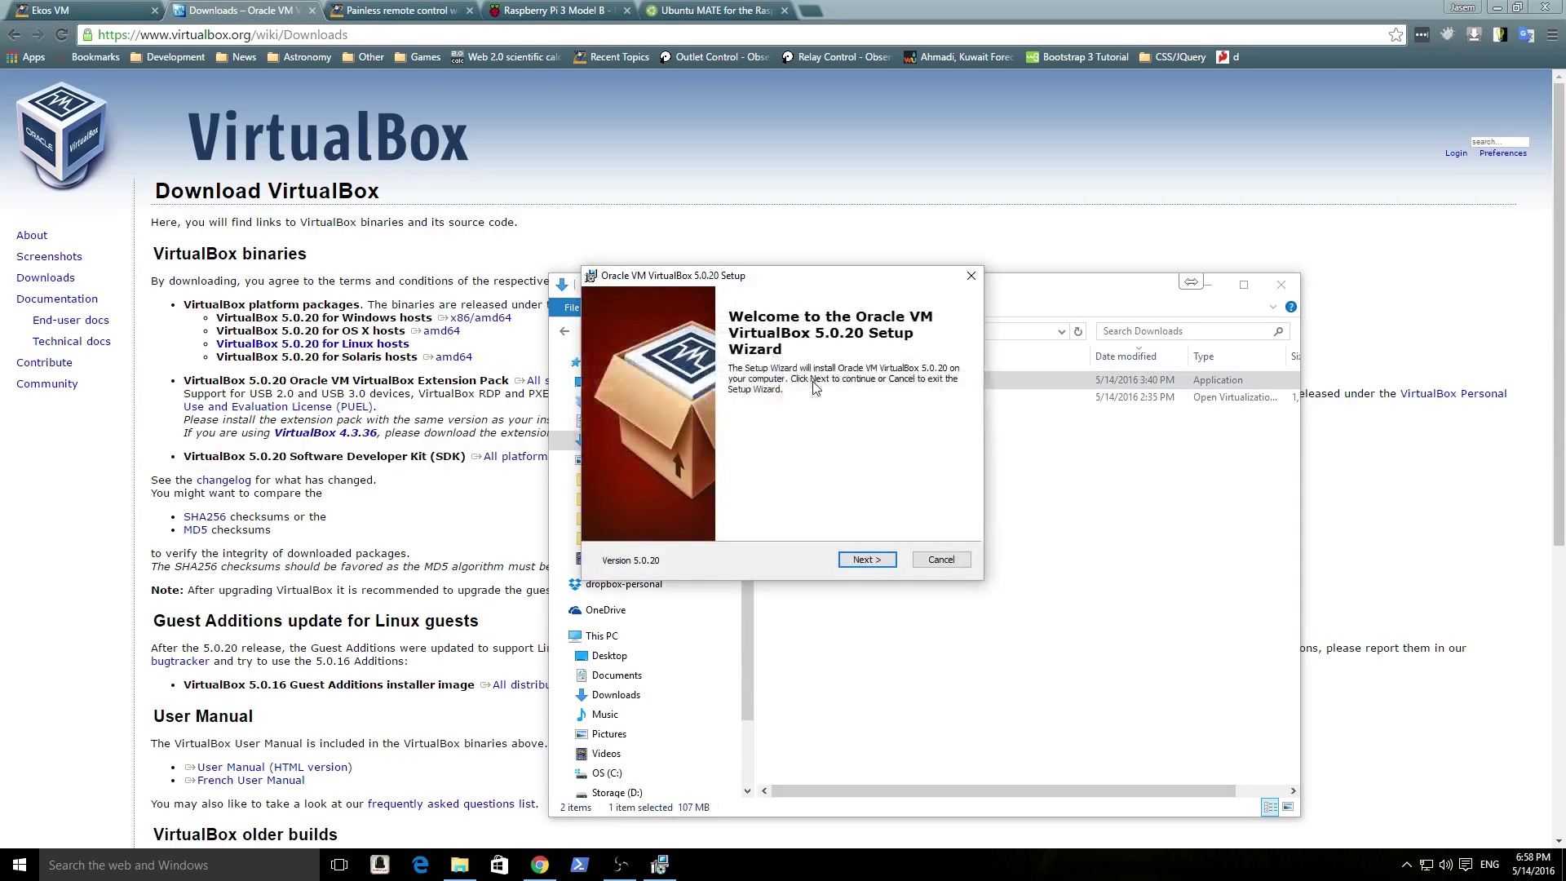
{"action": "left_click", "coordinate": [856, 560]}
{"action": "left_click", "coordinate": [866, 562]}
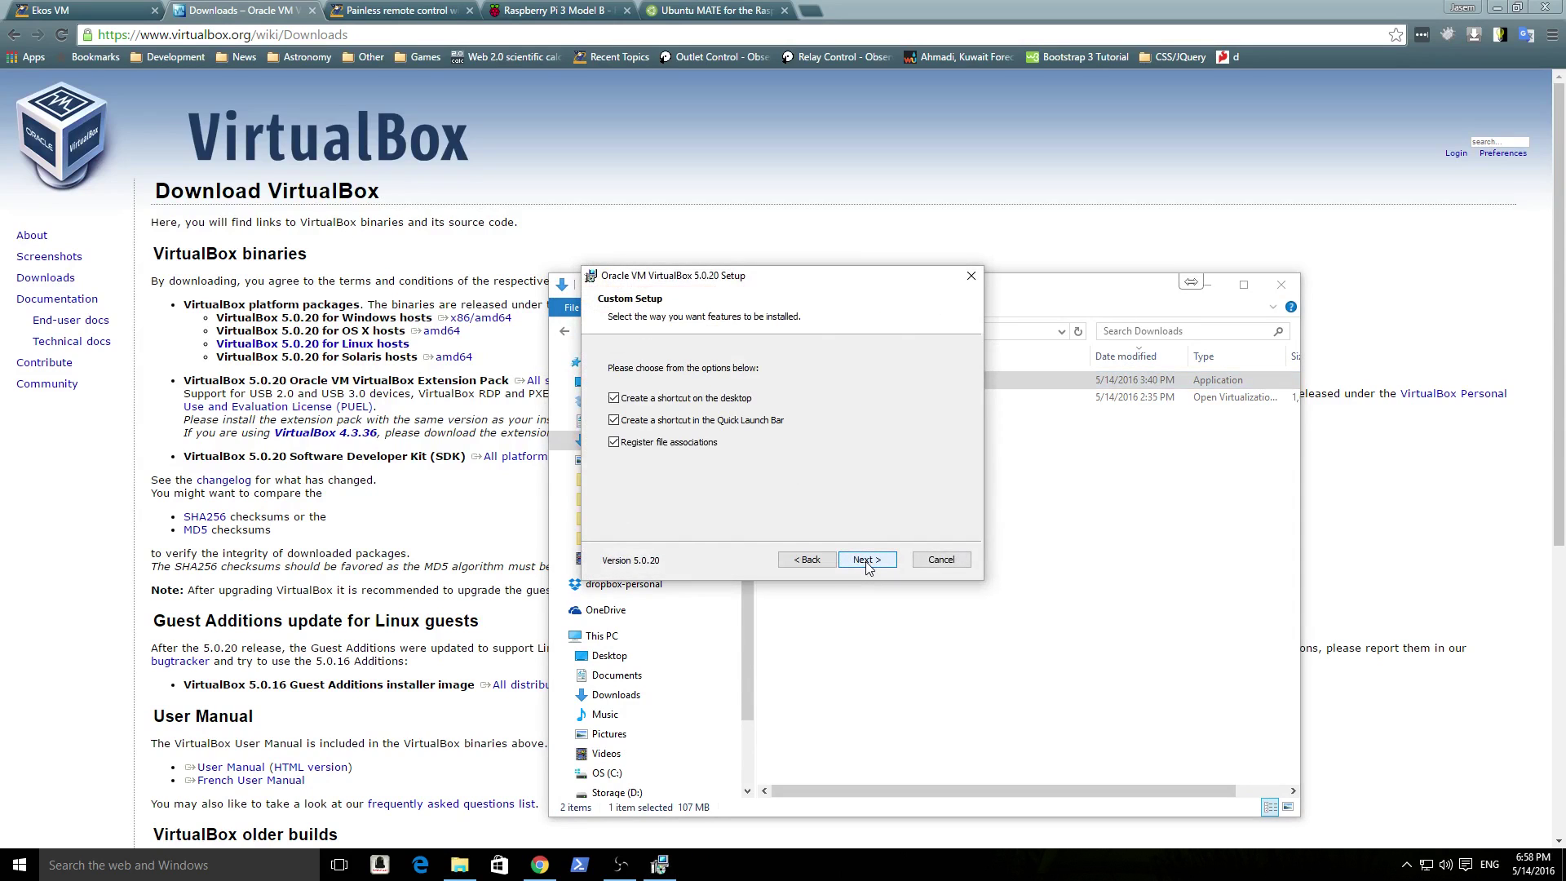
{"action": "left_click", "coordinate": [866, 562]}
{"action": "left_click", "coordinate": [866, 561]}
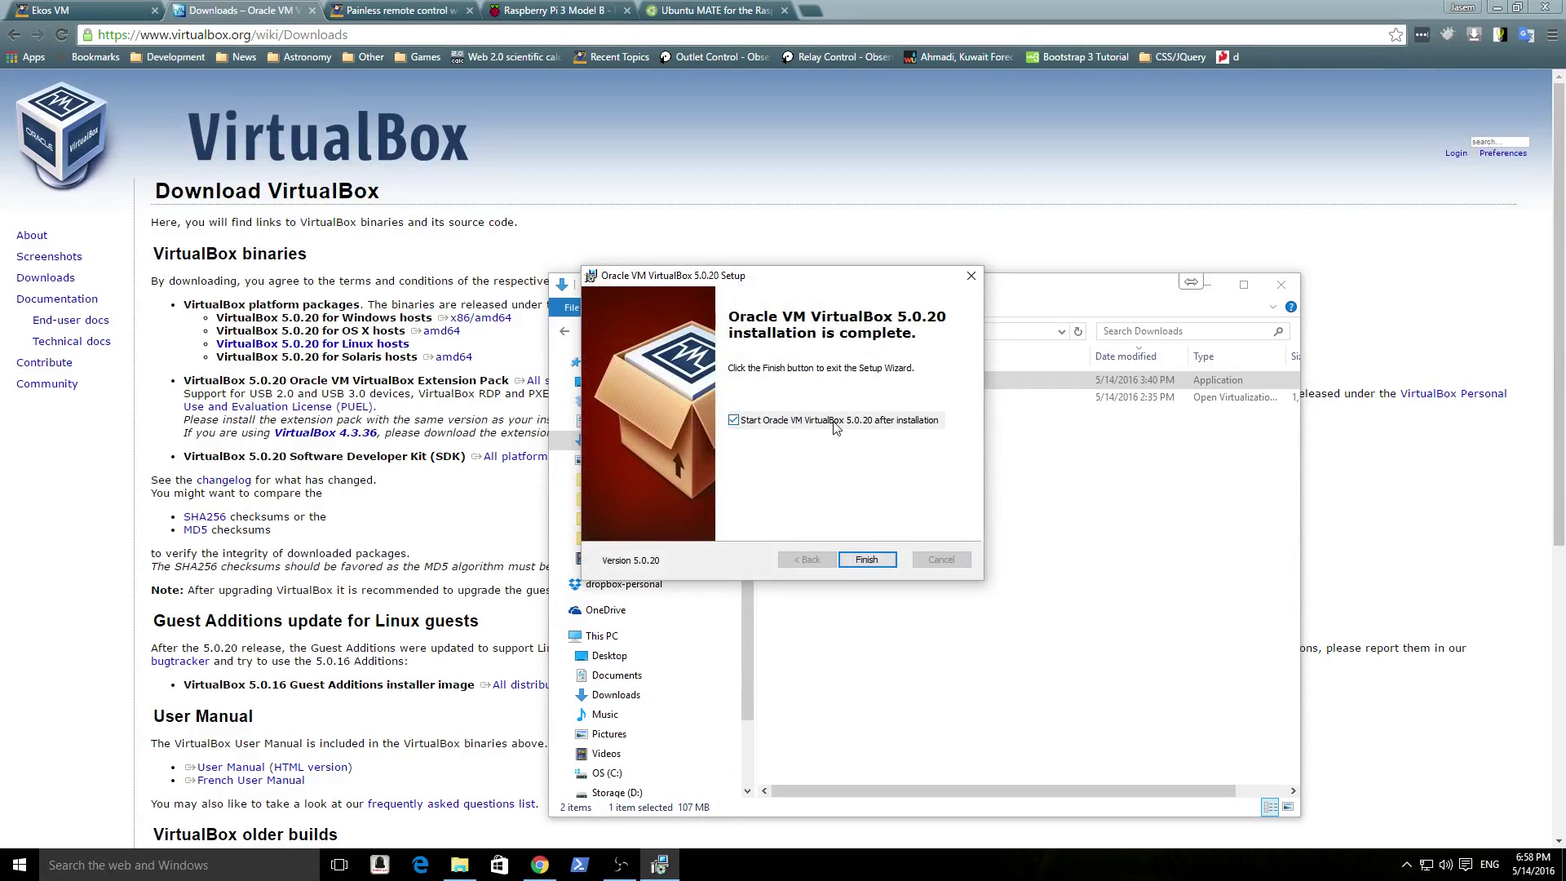
{"action": "left_click", "coordinate": [867, 561]}
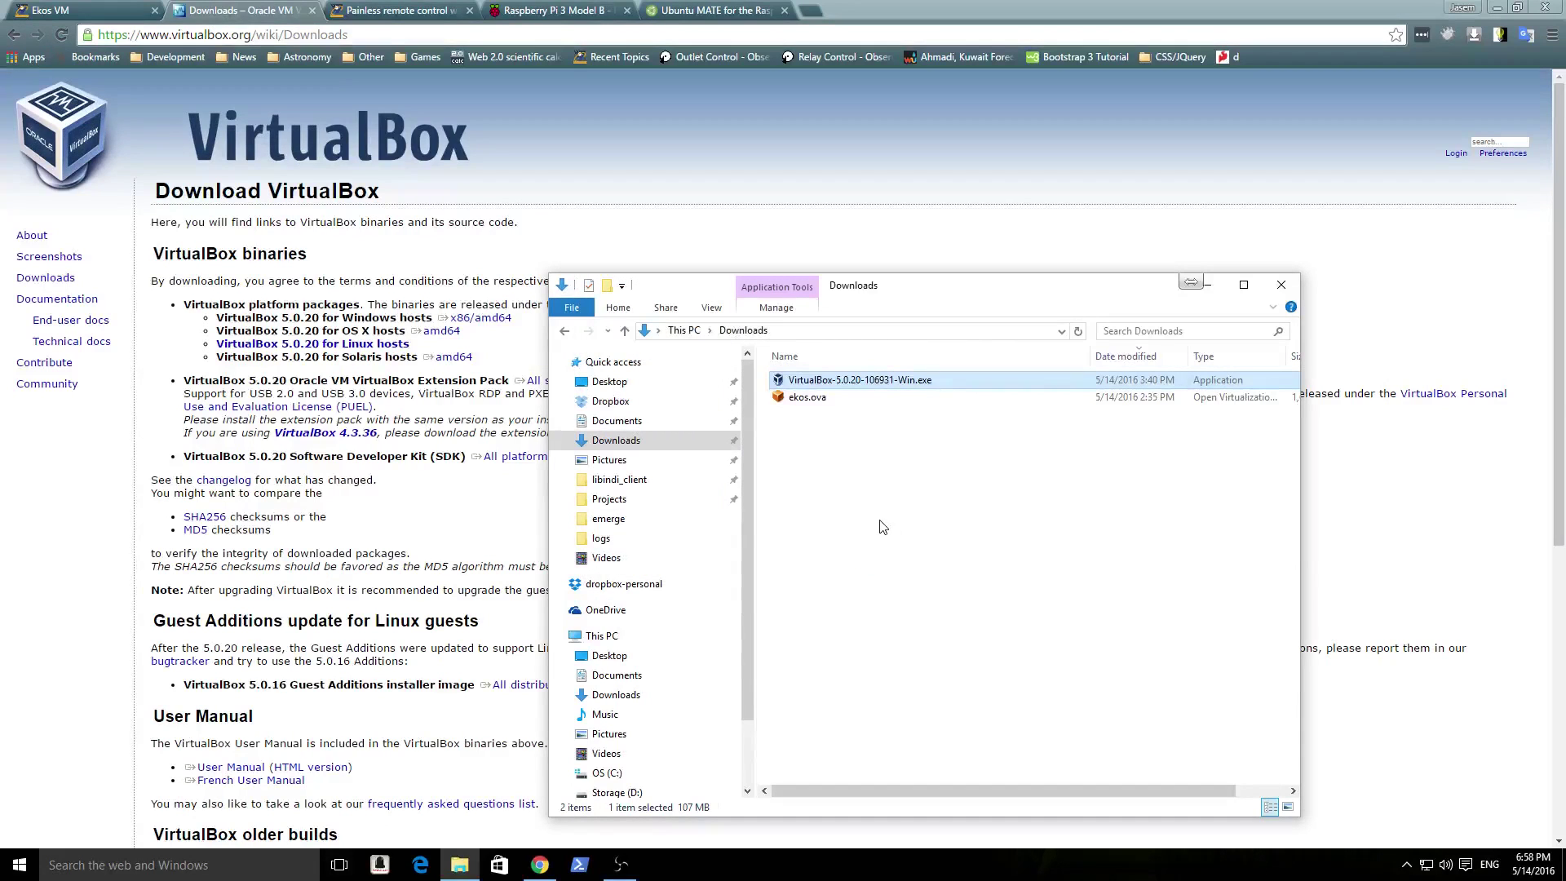
Import the ekos.ova appliance with its default settings as the Ekos virtual machine.
{"action": "double_click", "coordinate": [819, 401]}
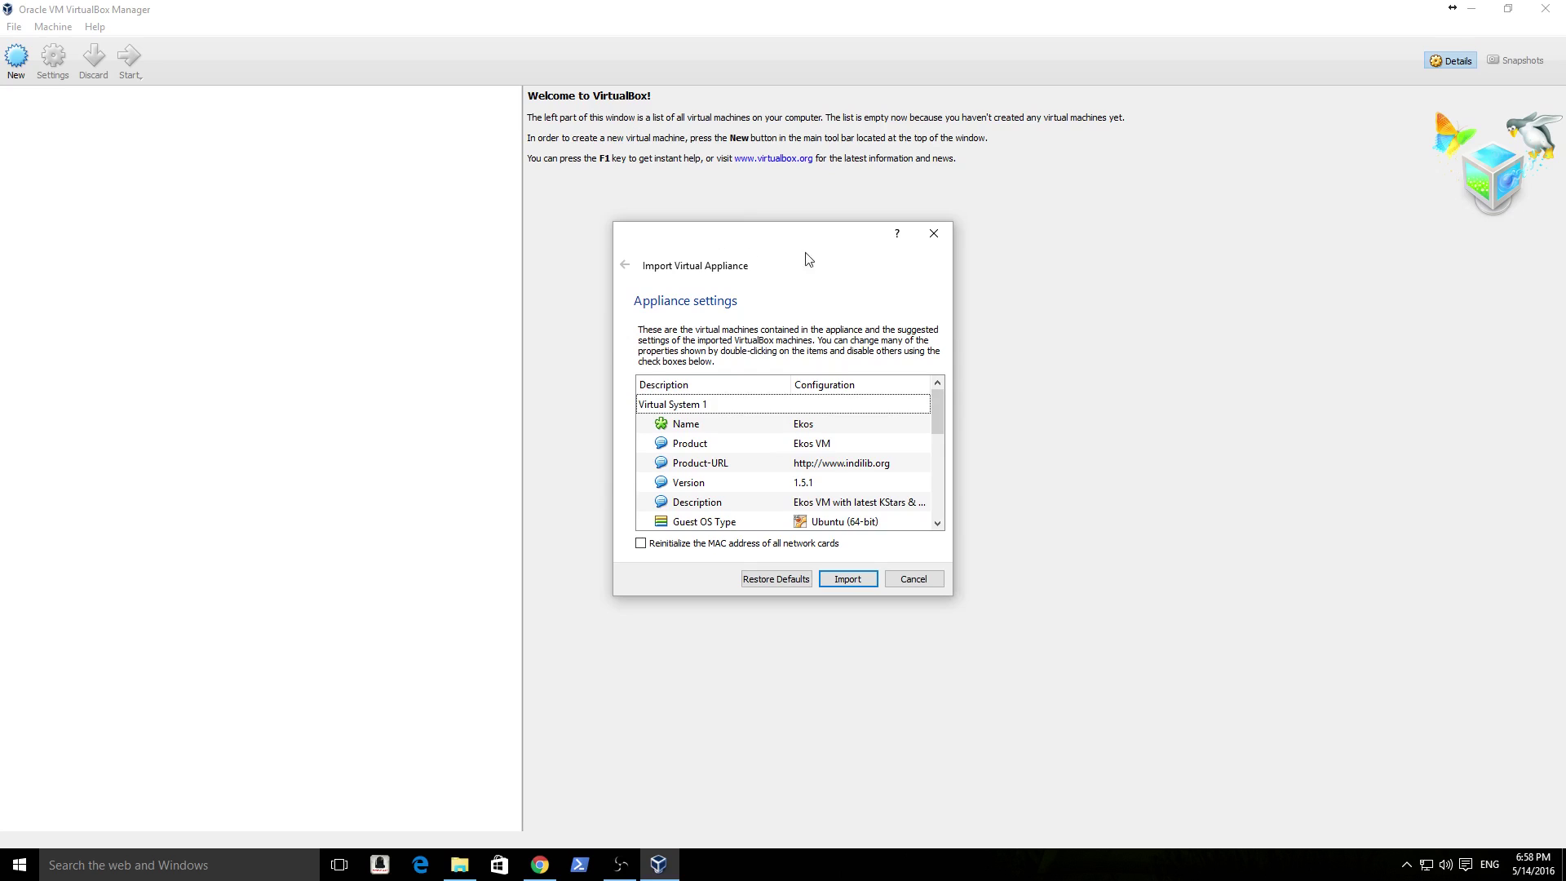
{"action": "left_click", "coordinate": [848, 579]}
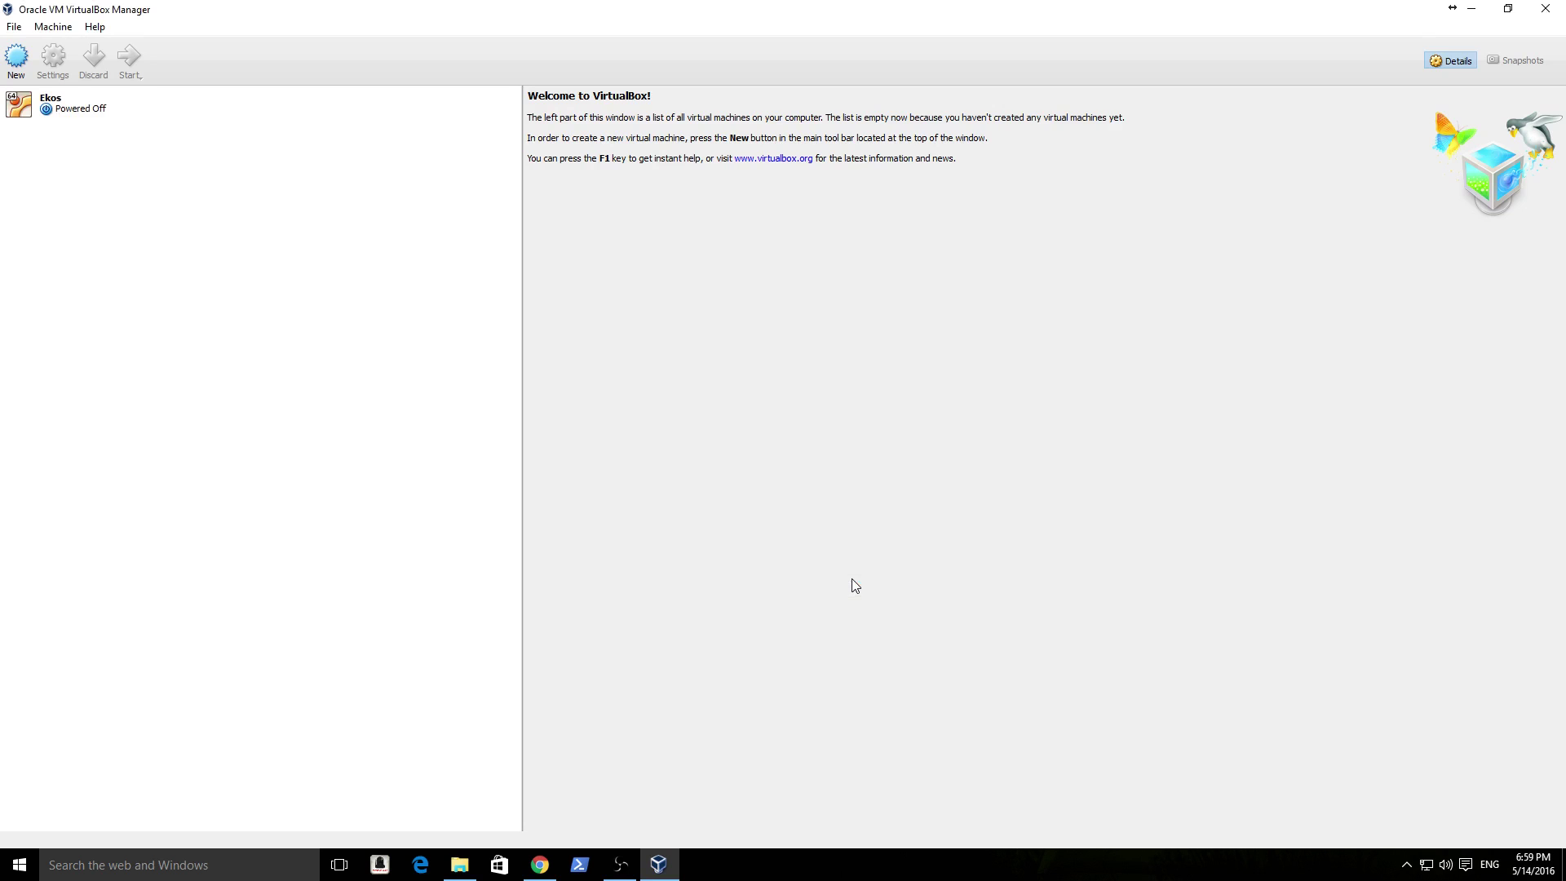
Start the Ekos VM, bridging adapter 1 to the Realtek PCIe GBE controller to fix the network error.
{"action": "left_click", "coordinate": [49, 107]}
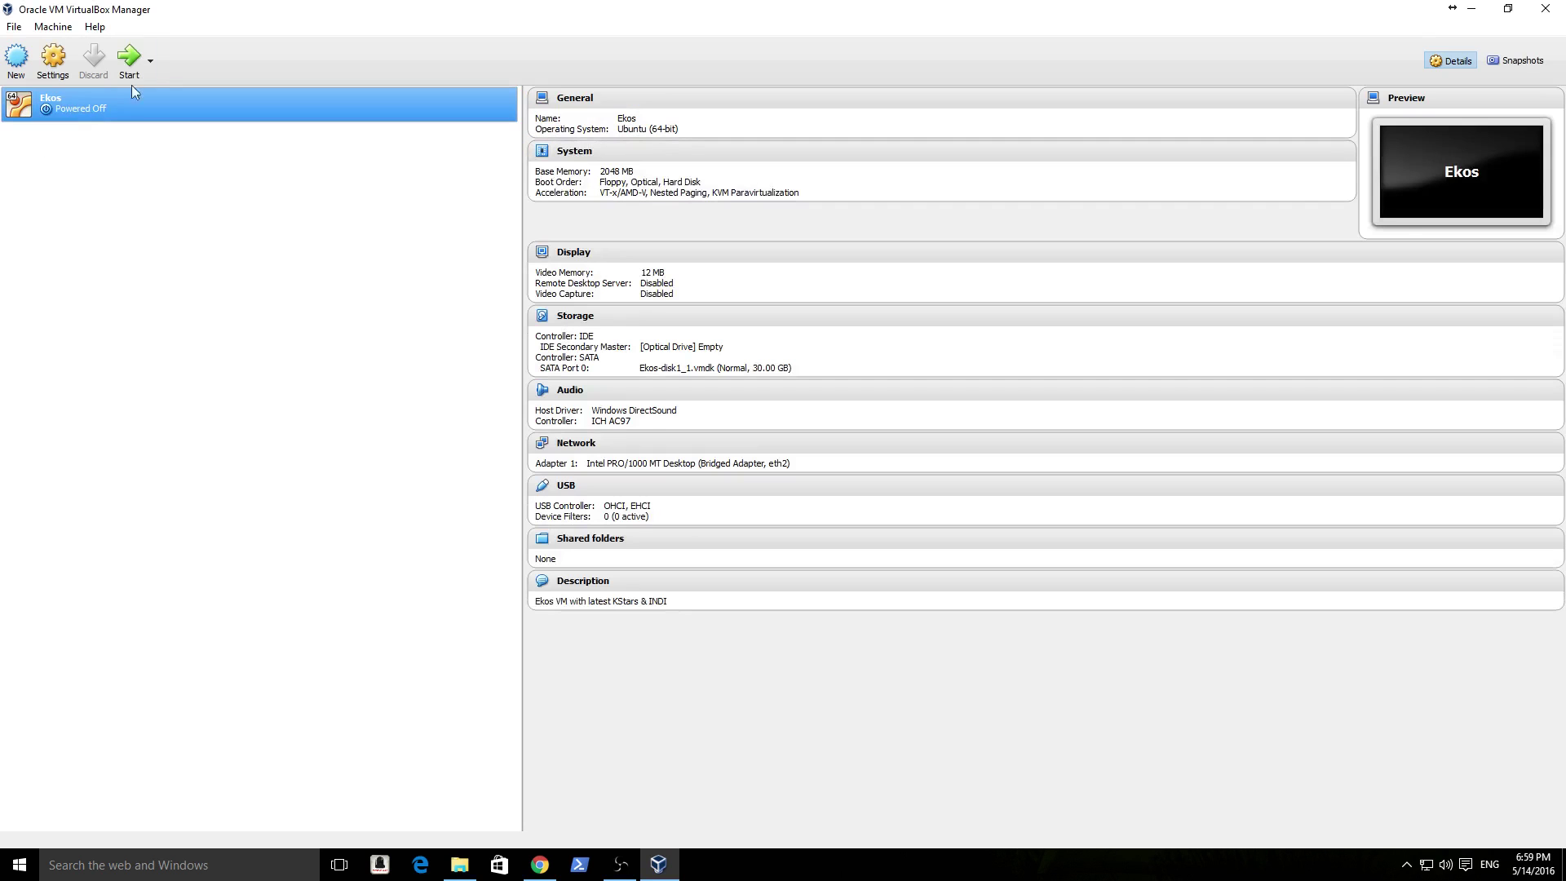
{"action": "left_click", "coordinate": [139, 57]}
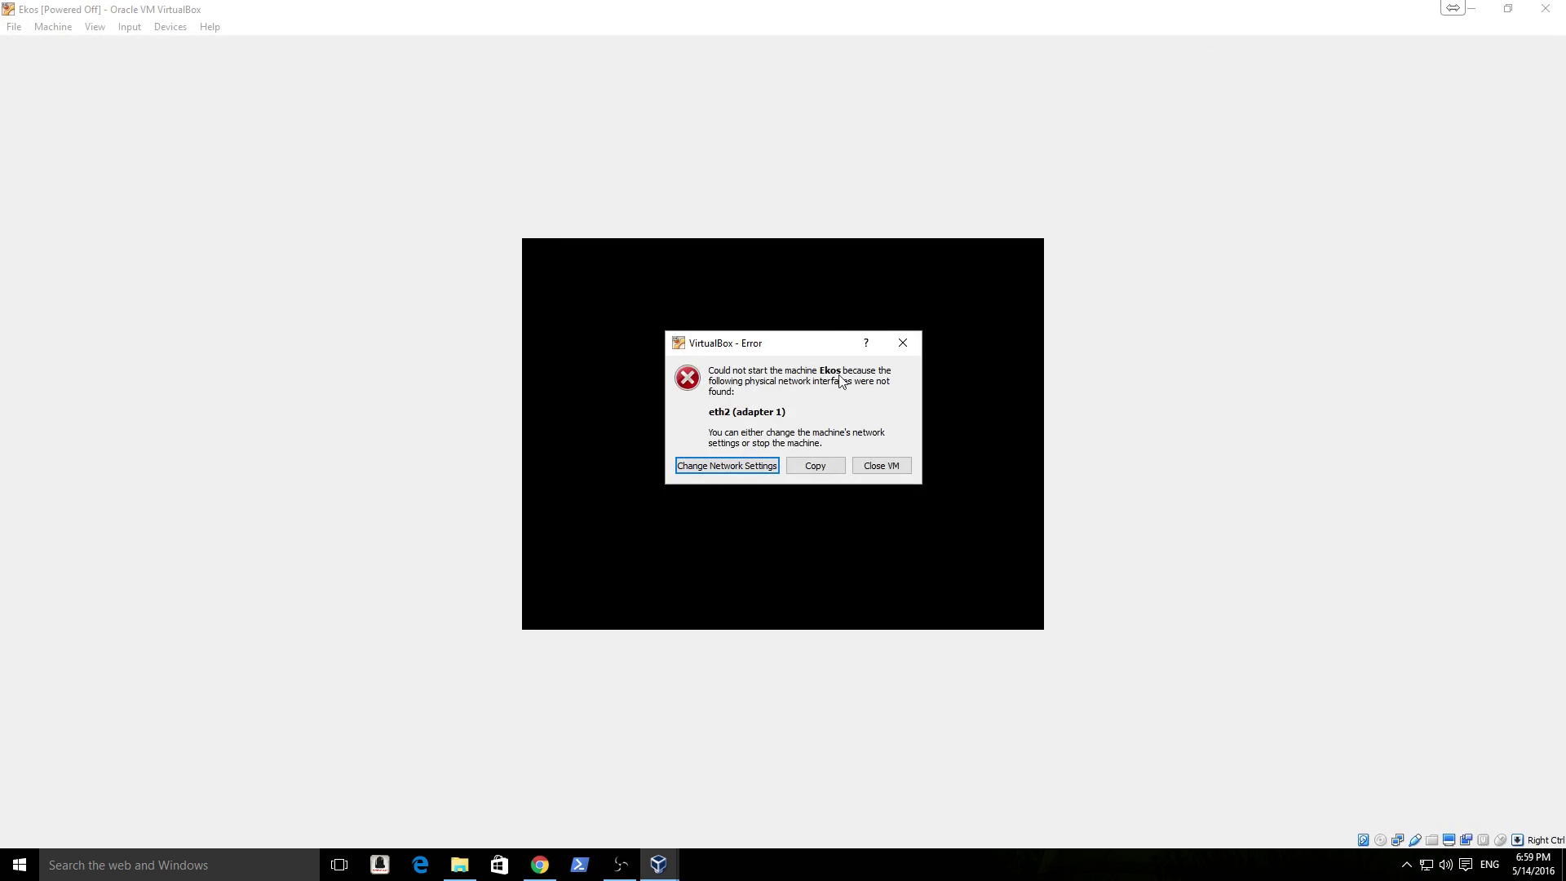
{"action": "left_click", "coordinate": [703, 464]}
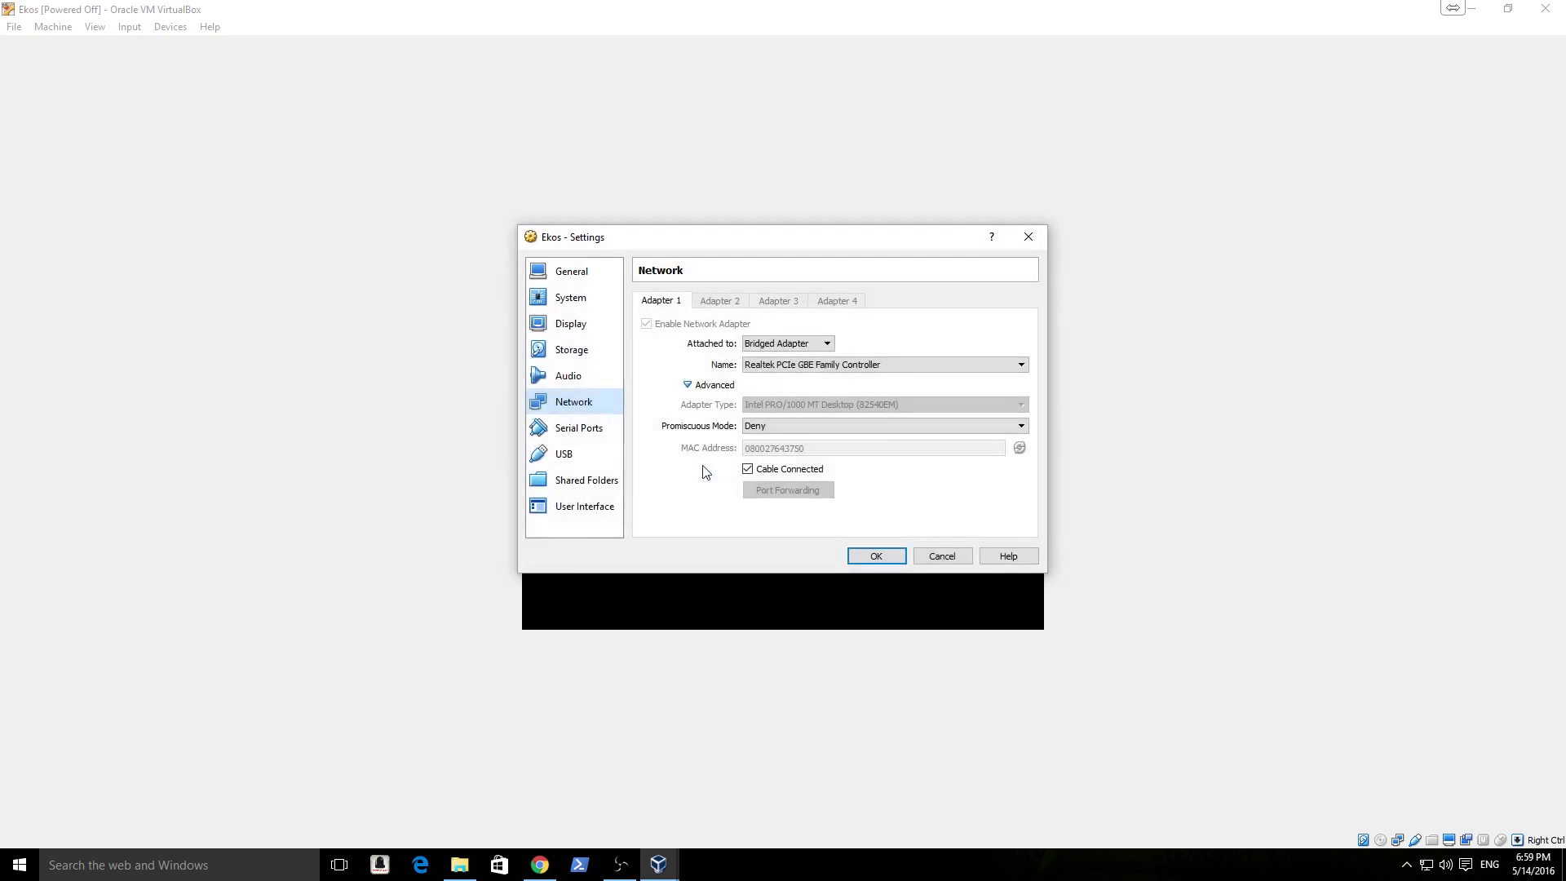
{"action": "left_click", "coordinate": [881, 555]}
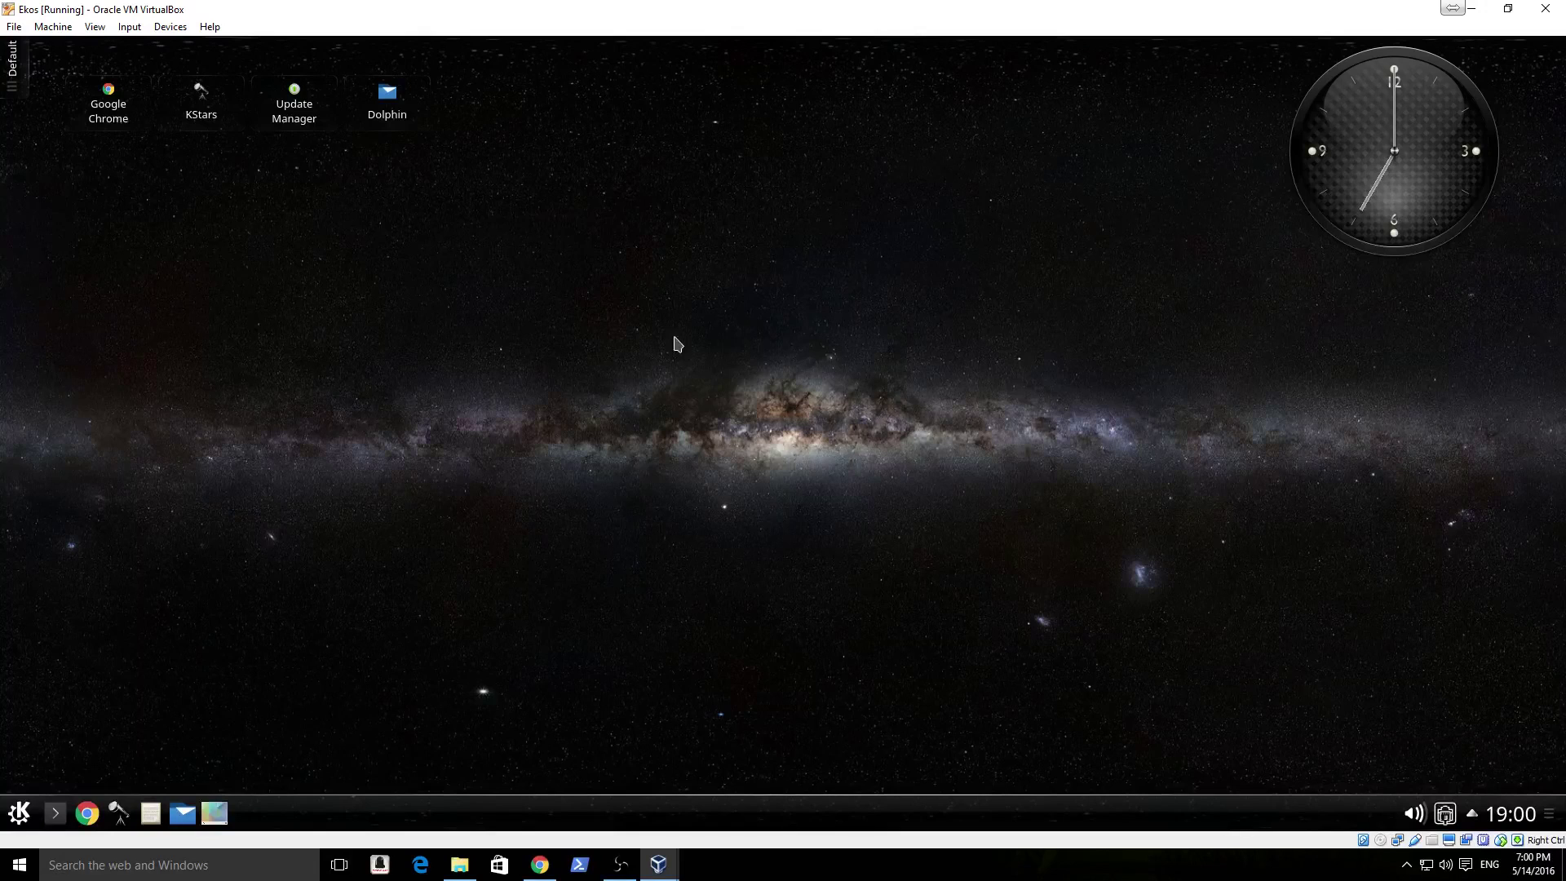
Launch KStars in the VM, accept the setup defaults, dismiss Tip of the Day, and maximize it.
{"action": "left_click", "coordinate": [199, 119]}
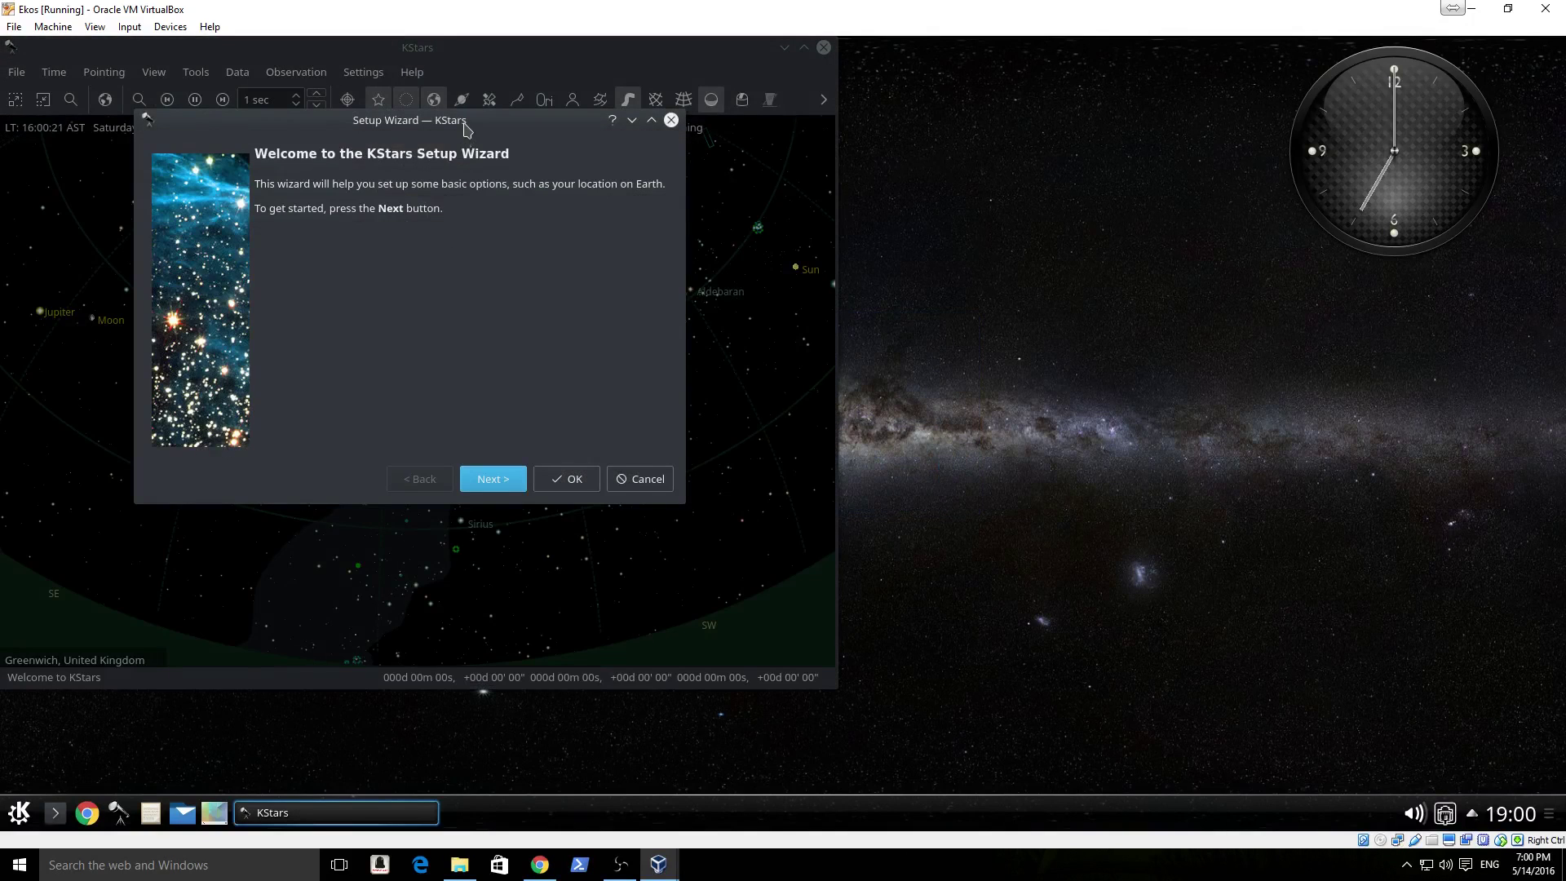
{"action": "left_click", "coordinate": [576, 481]}
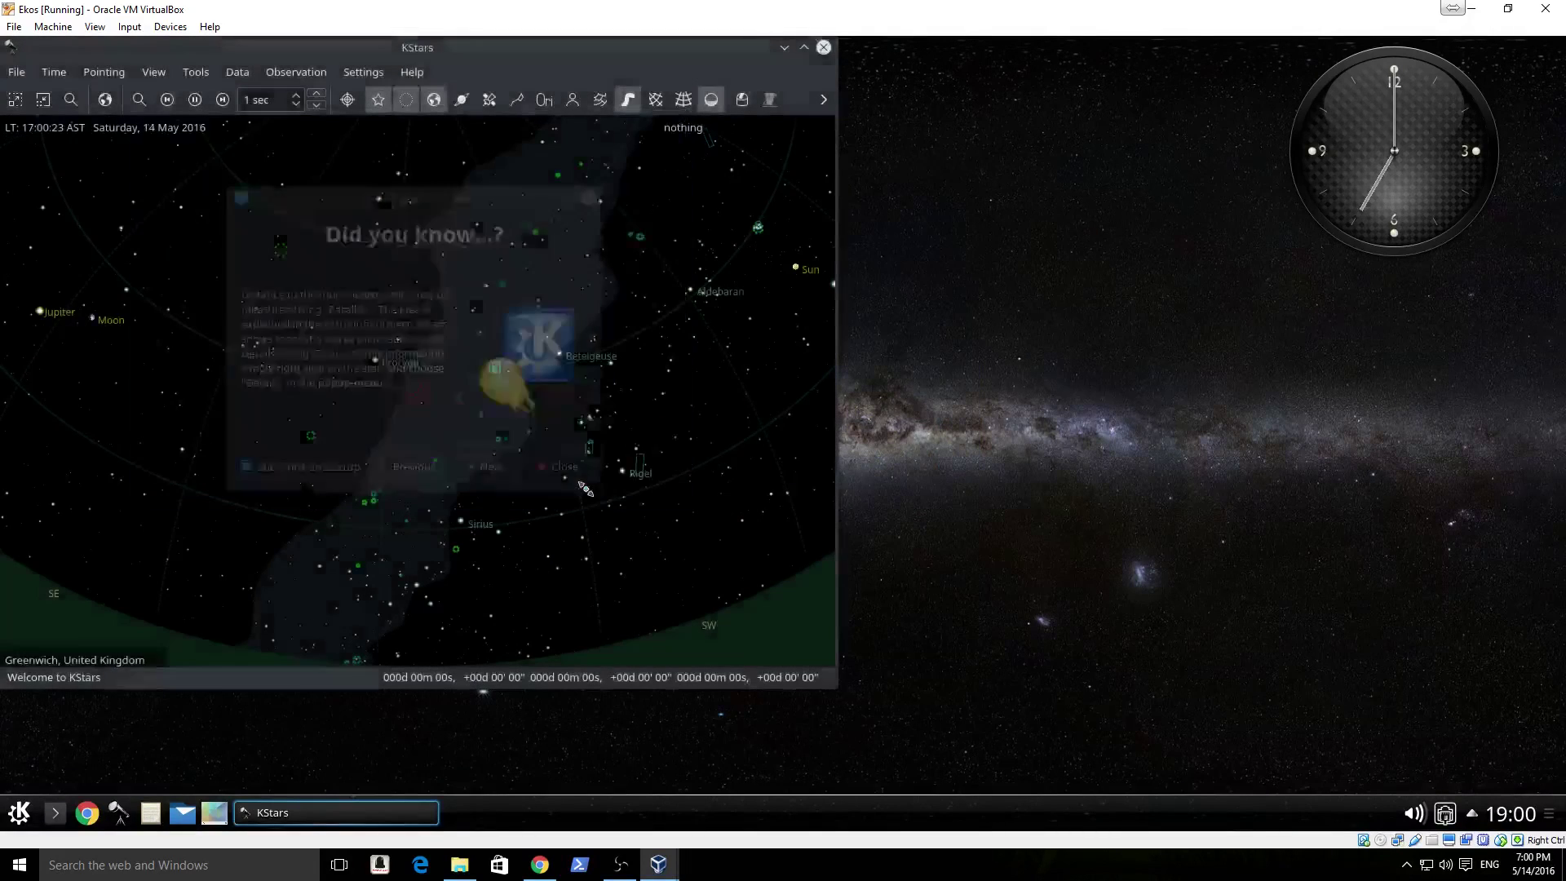
{"action": "left_click", "coordinate": [563, 479]}
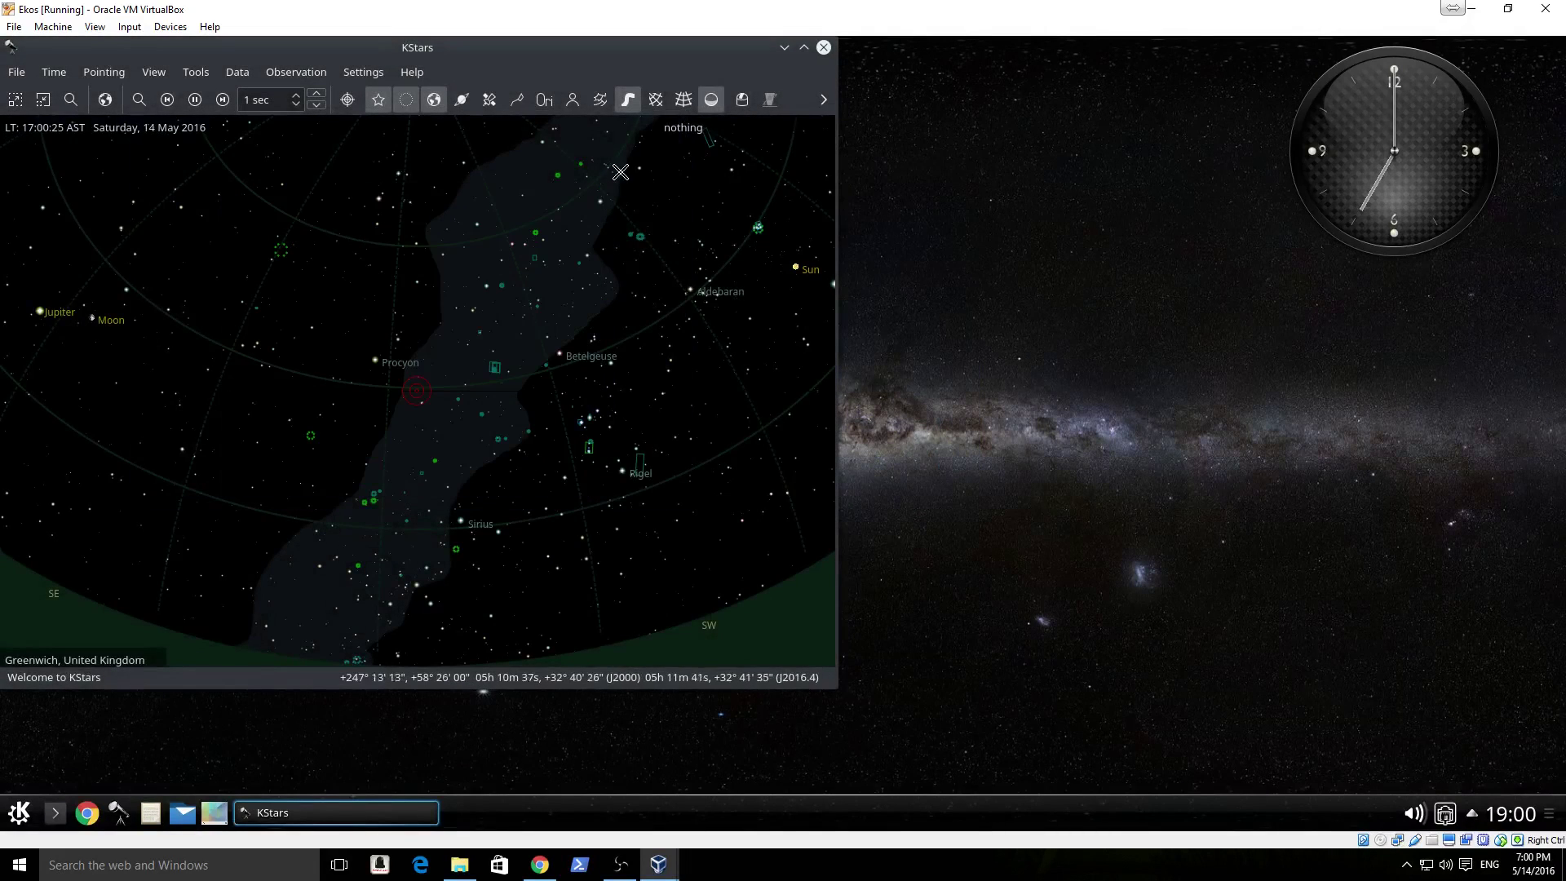
{"action": "left_click", "coordinate": [804, 49]}
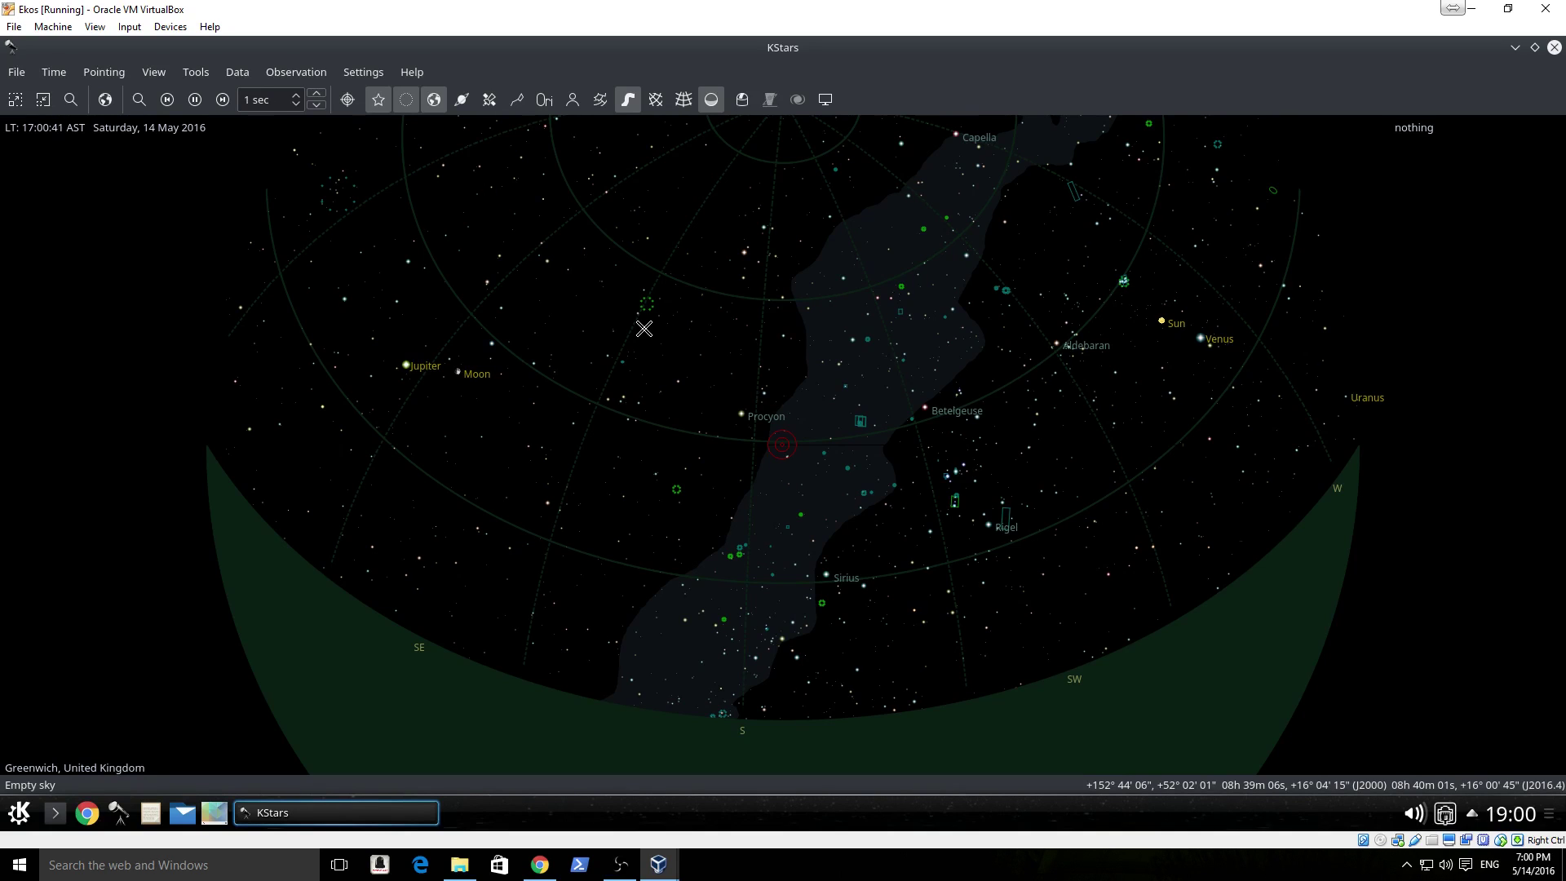
{"action": "mouse_move", "coordinate": [608, 359]}
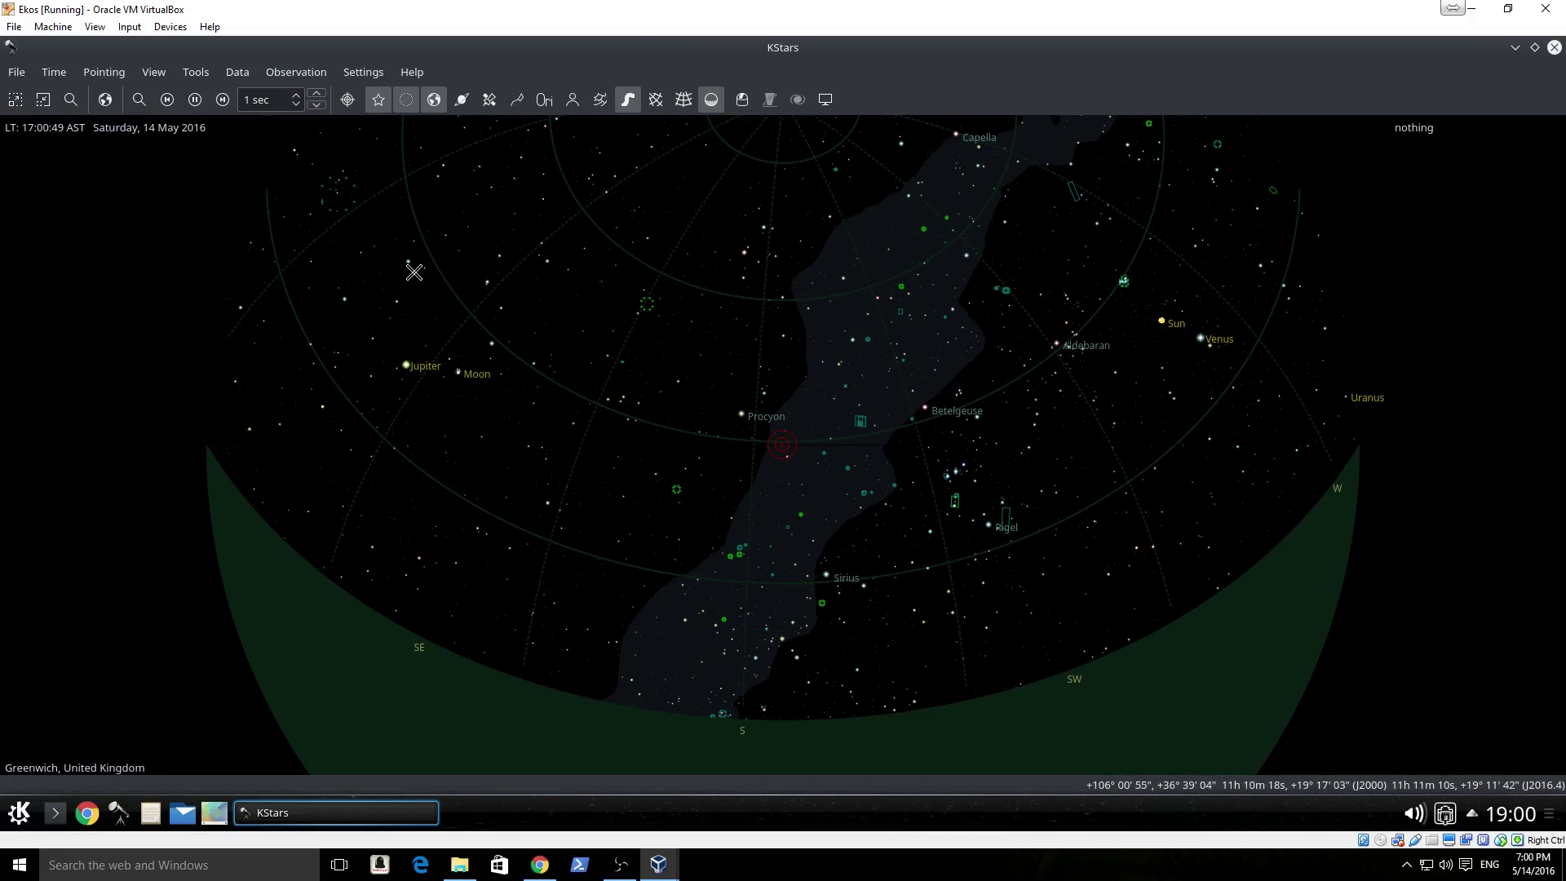
Attach the Canon Digital Camera to the running VM from the USB devices list.
{"action": "left_click", "coordinate": [162, 30]}
{"action": "mouse_move", "coordinate": [196, 83]}
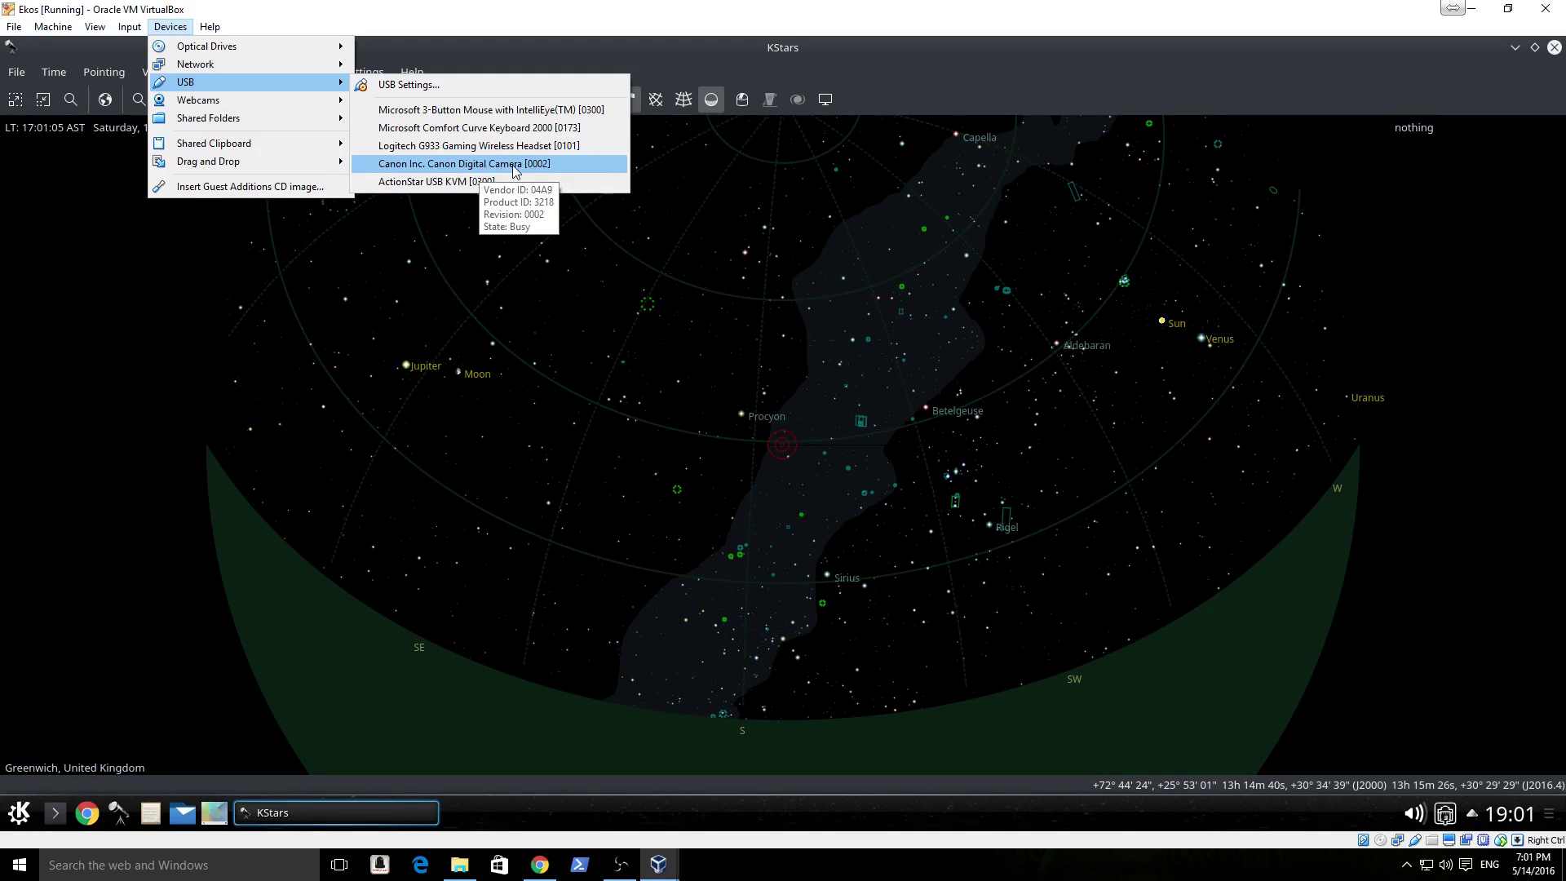
{"action": "left_click", "coordinate": [450, 172]}
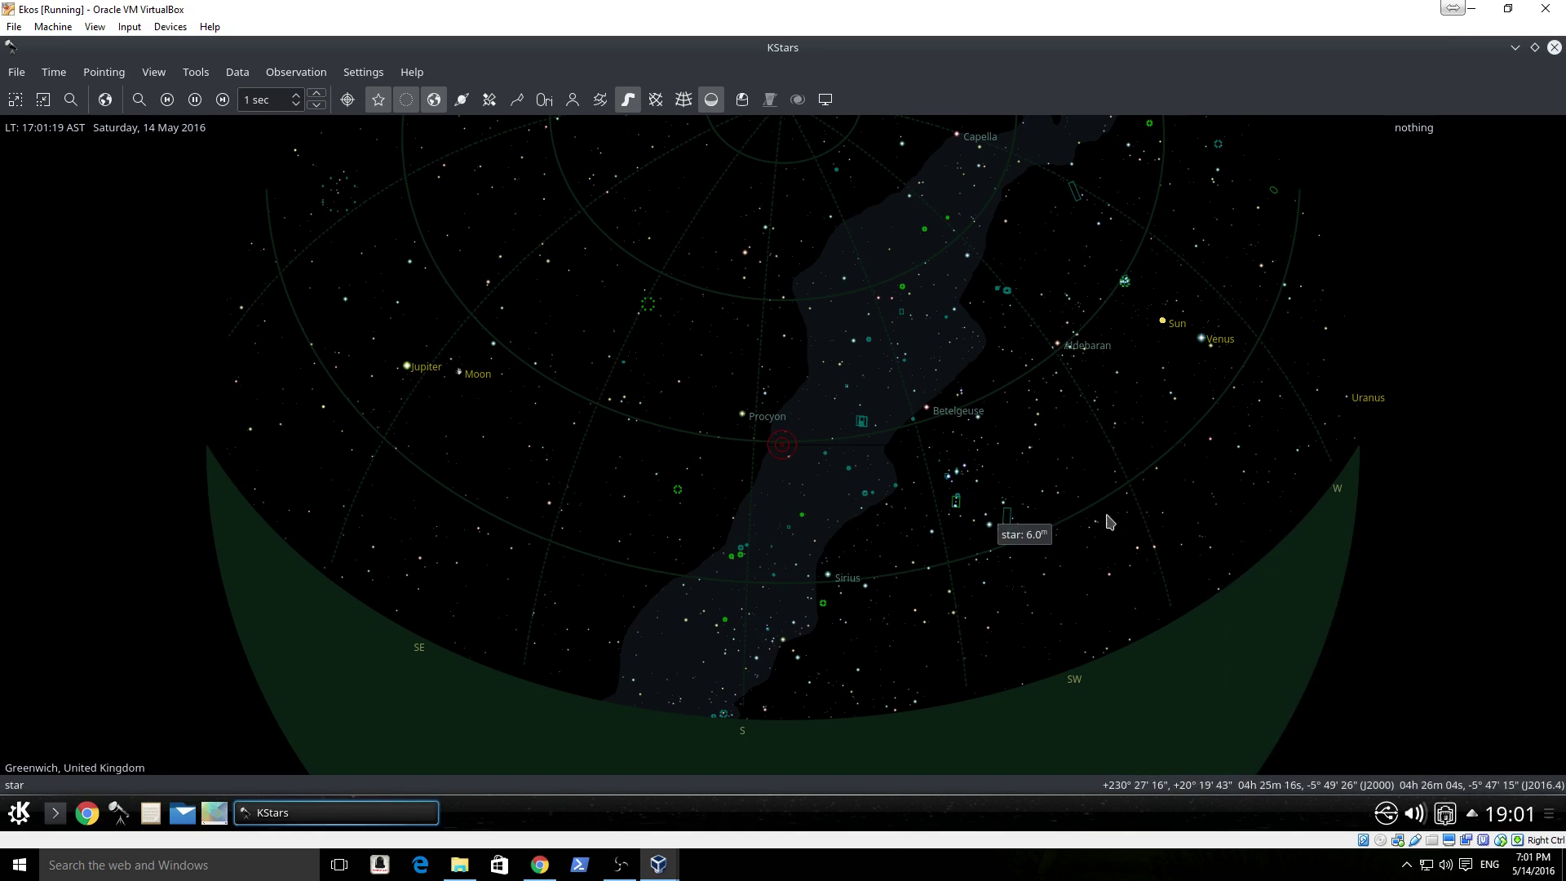
Add a permanent Canon Digital Camera [0002] USB filter in the VM's USB settings.
{"action": "right_click", "coordinate": [1419, 843]}
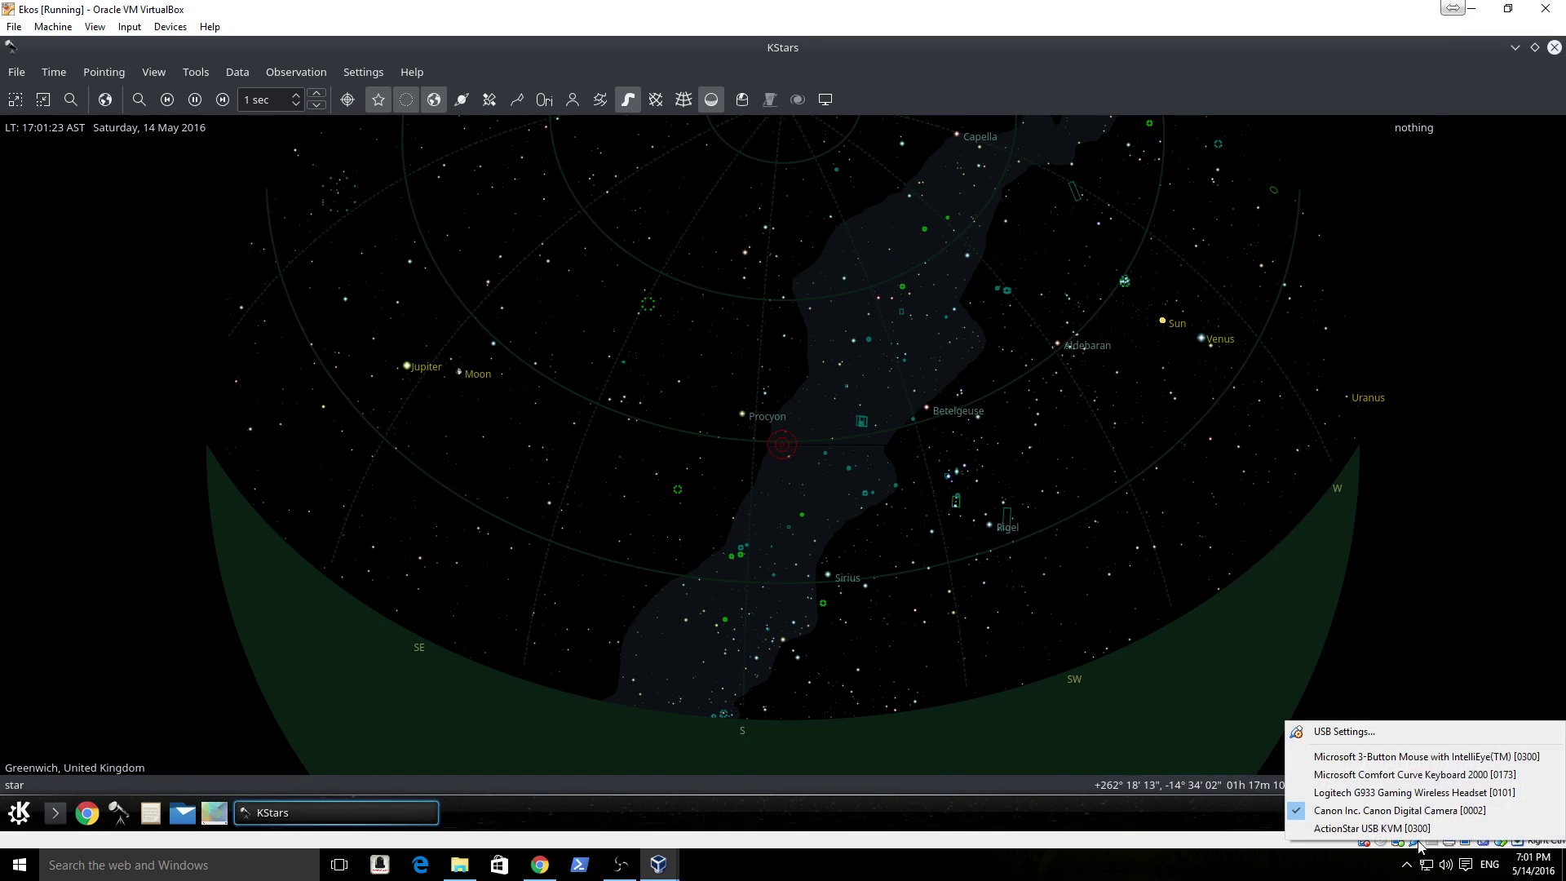
{"action": "left_click", "coordinate": [1357, 731]}
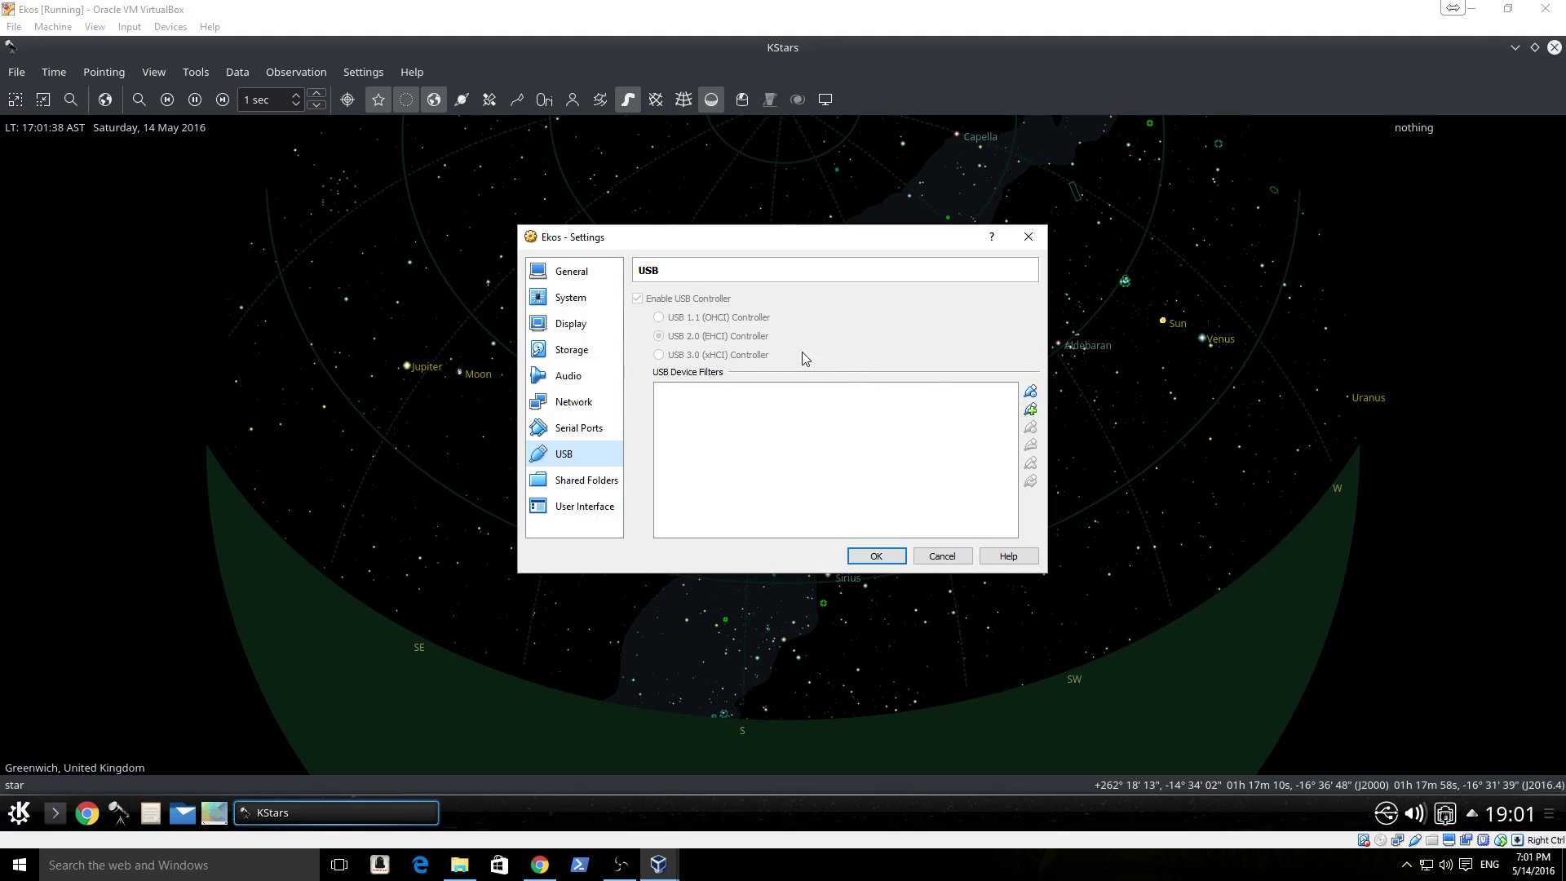
{"action": "left_click", "coordinate": [1030, 408]}
{"action": "left_click", "coordinate": [1086, 477]}
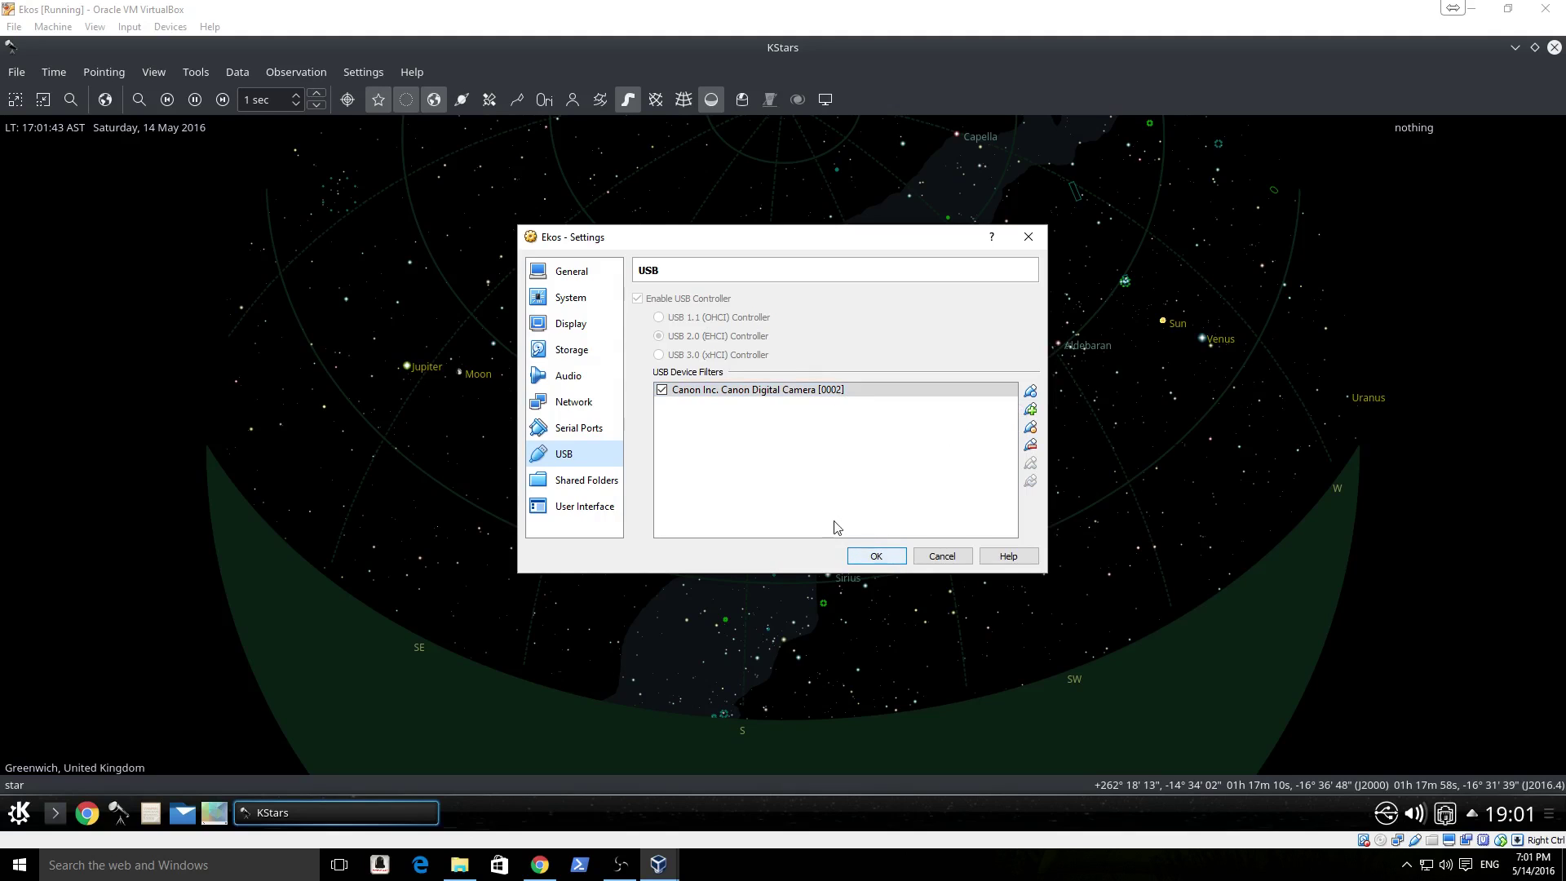
{"action": "left_click", "coordinate": [876, 556]}
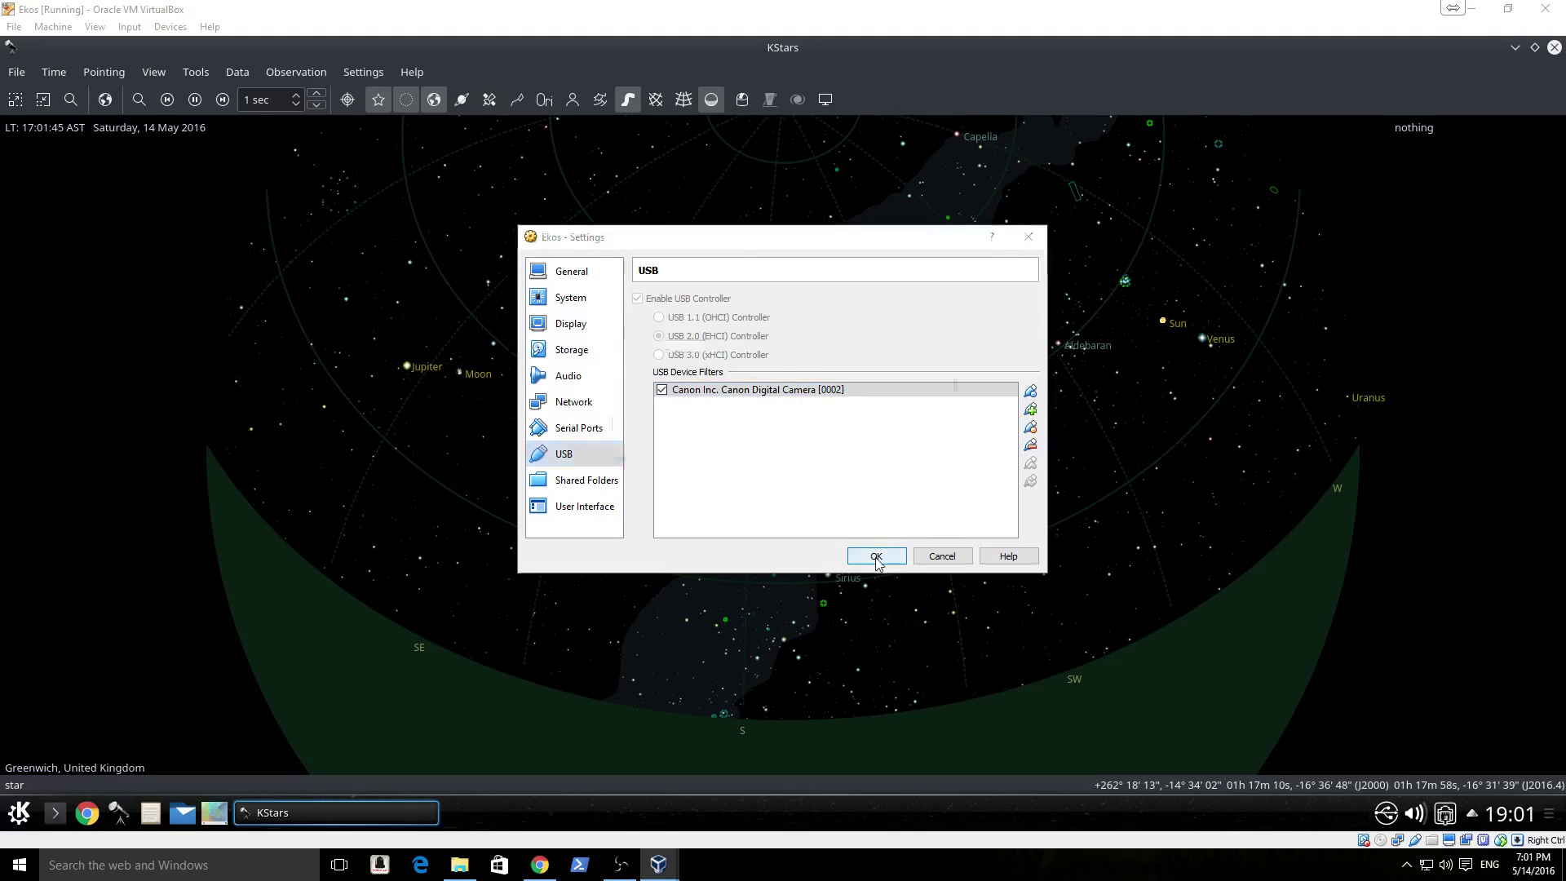
Create and save an Ekos profile named Canon with the Canon DSLR camera, then start INDI.
{"action": "left_click", "coordinate": [742, 99]}
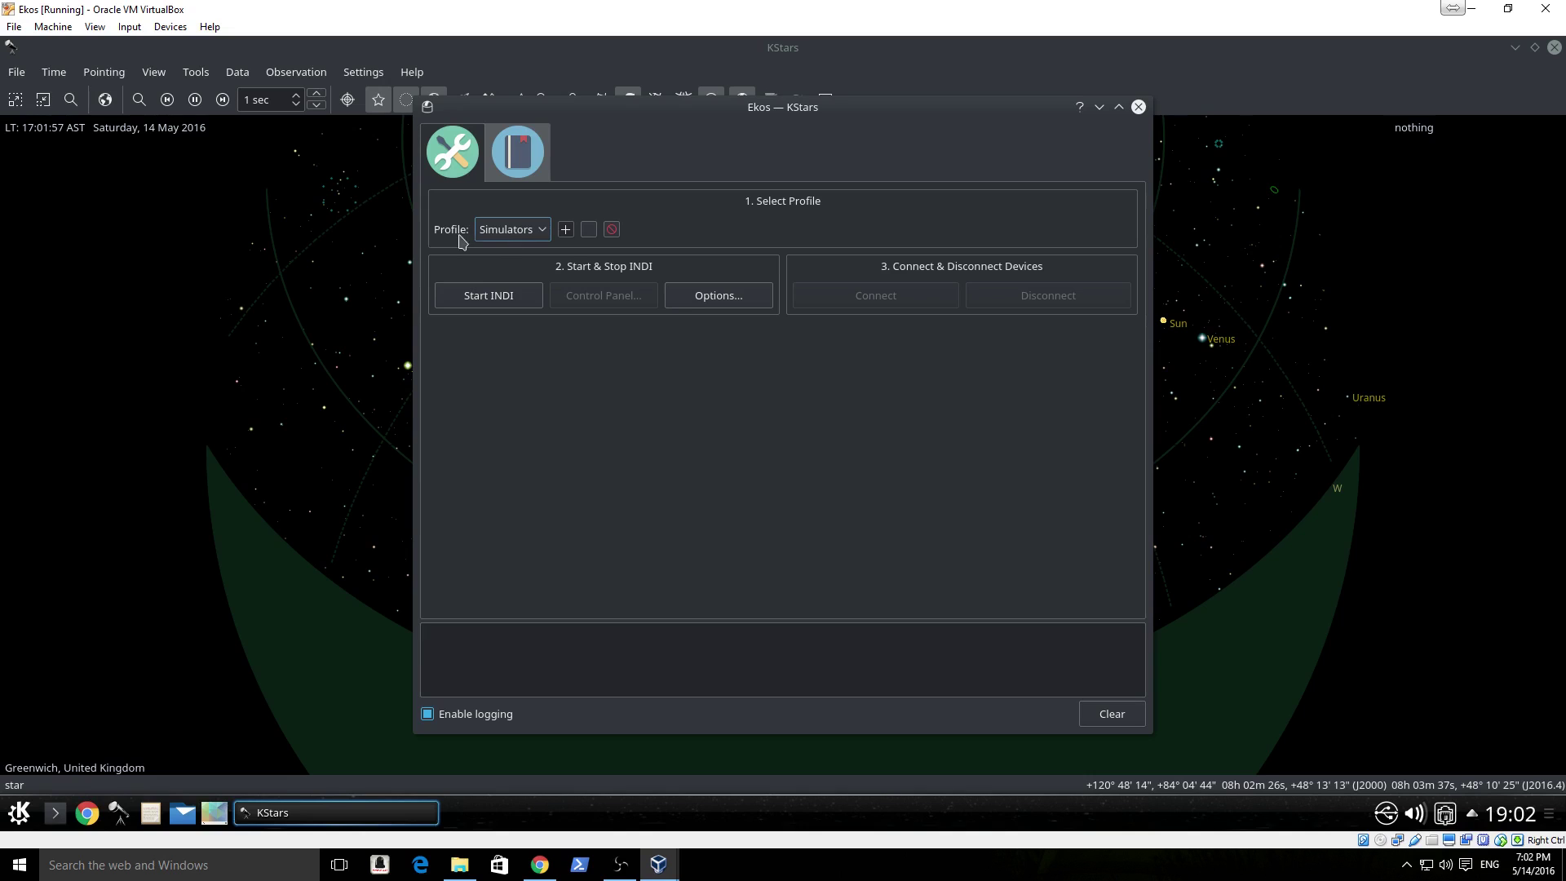
{"action": "left_click", "coordinate": [567, 231]}
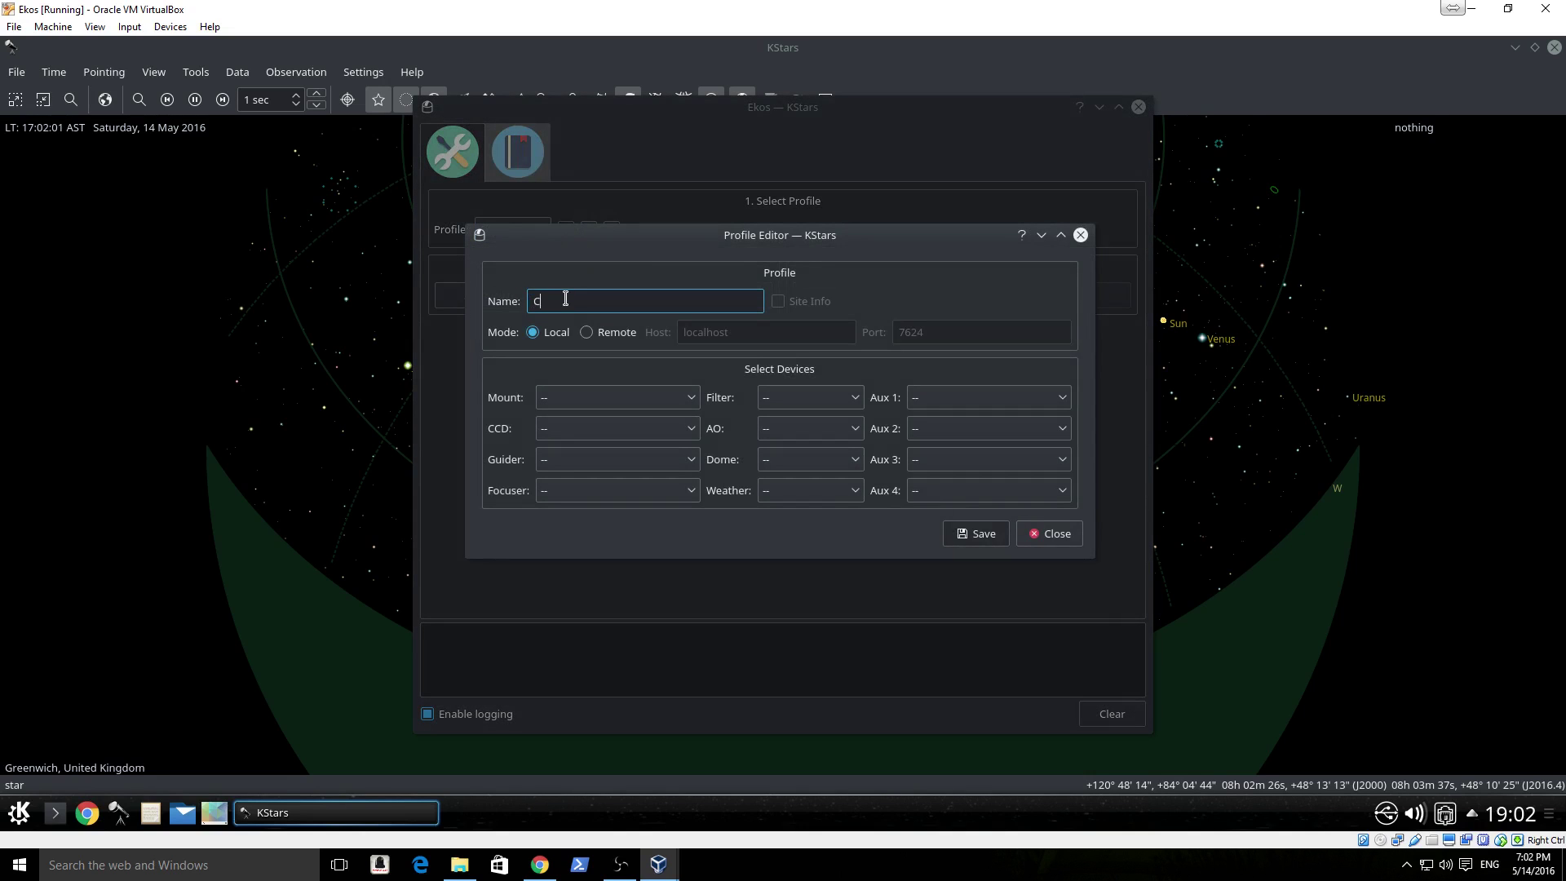
{"action": "left_click", "coordinate": [659, 432]}
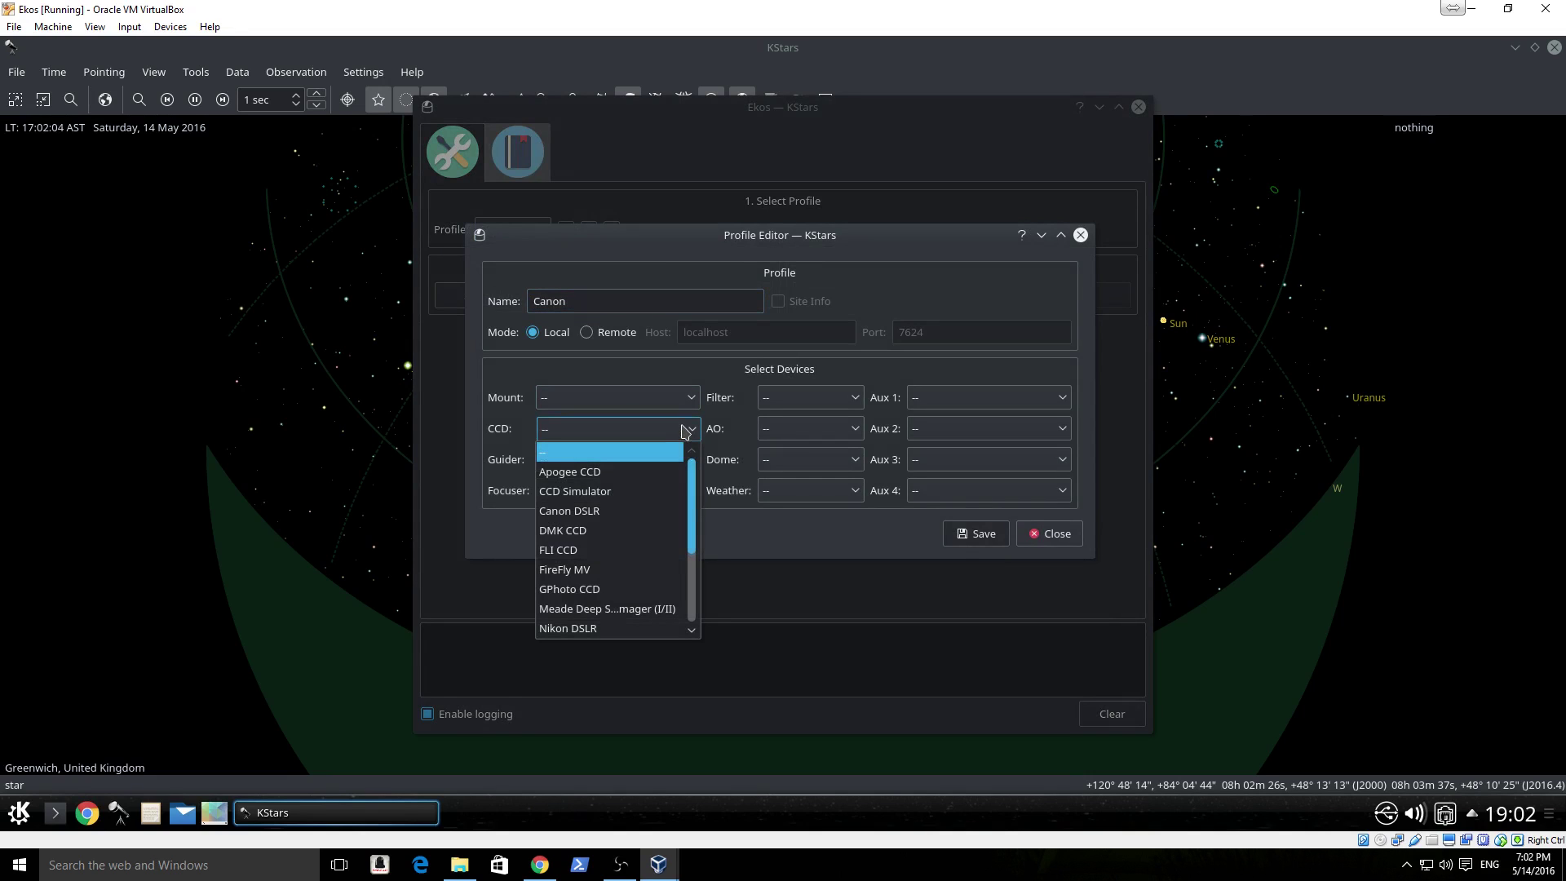
{"action": "left_click", "coordinate": [594, 509]}
{"action": "left_click", "coordinate": [949, 541]}
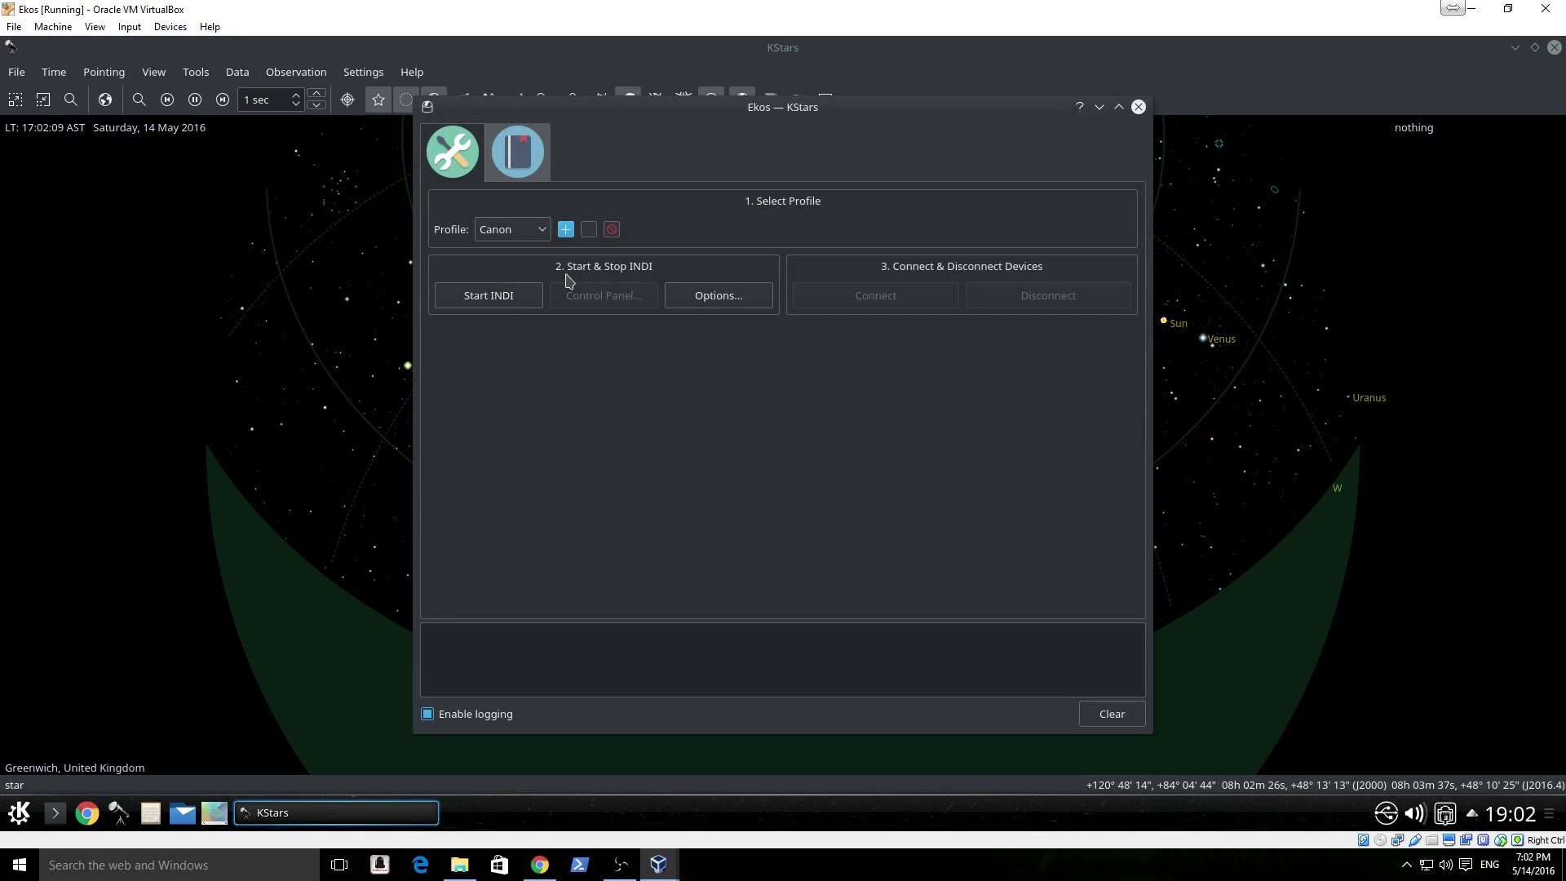
{"action": "left_click", "coordinate": [486, 299]}
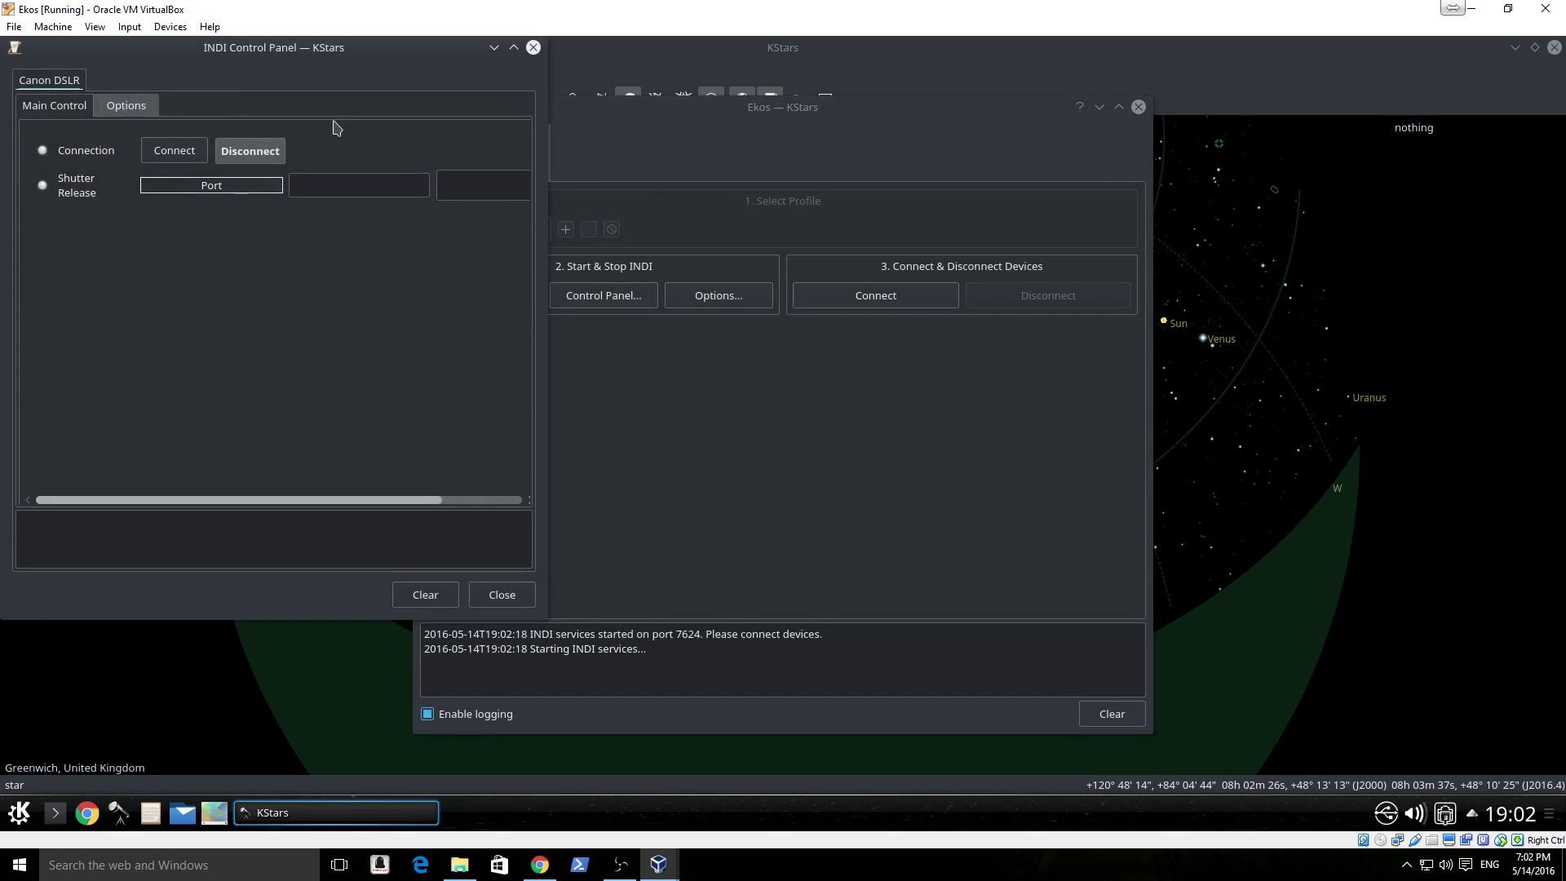
Connect the Canon DSLR and apply its pixel size X and Y on the Image Info tab.
{"action": "left_click", "coordinate": [897, 304]}
{"action": "left_click", "coordinate": [896, 301]}
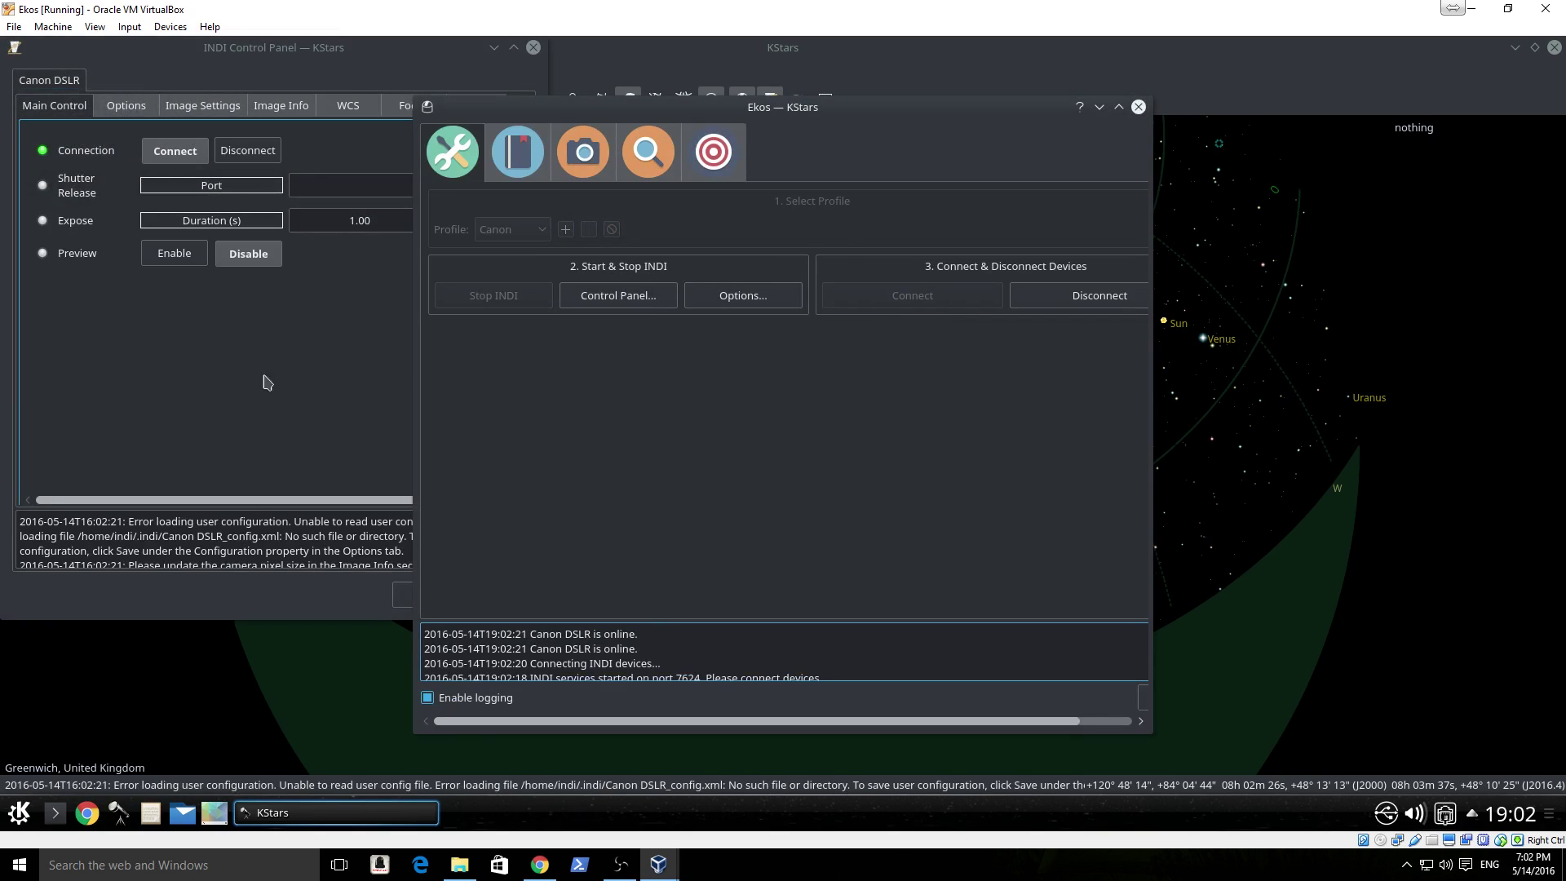
{"action": "left_click", "coordinate": [312, 449]}
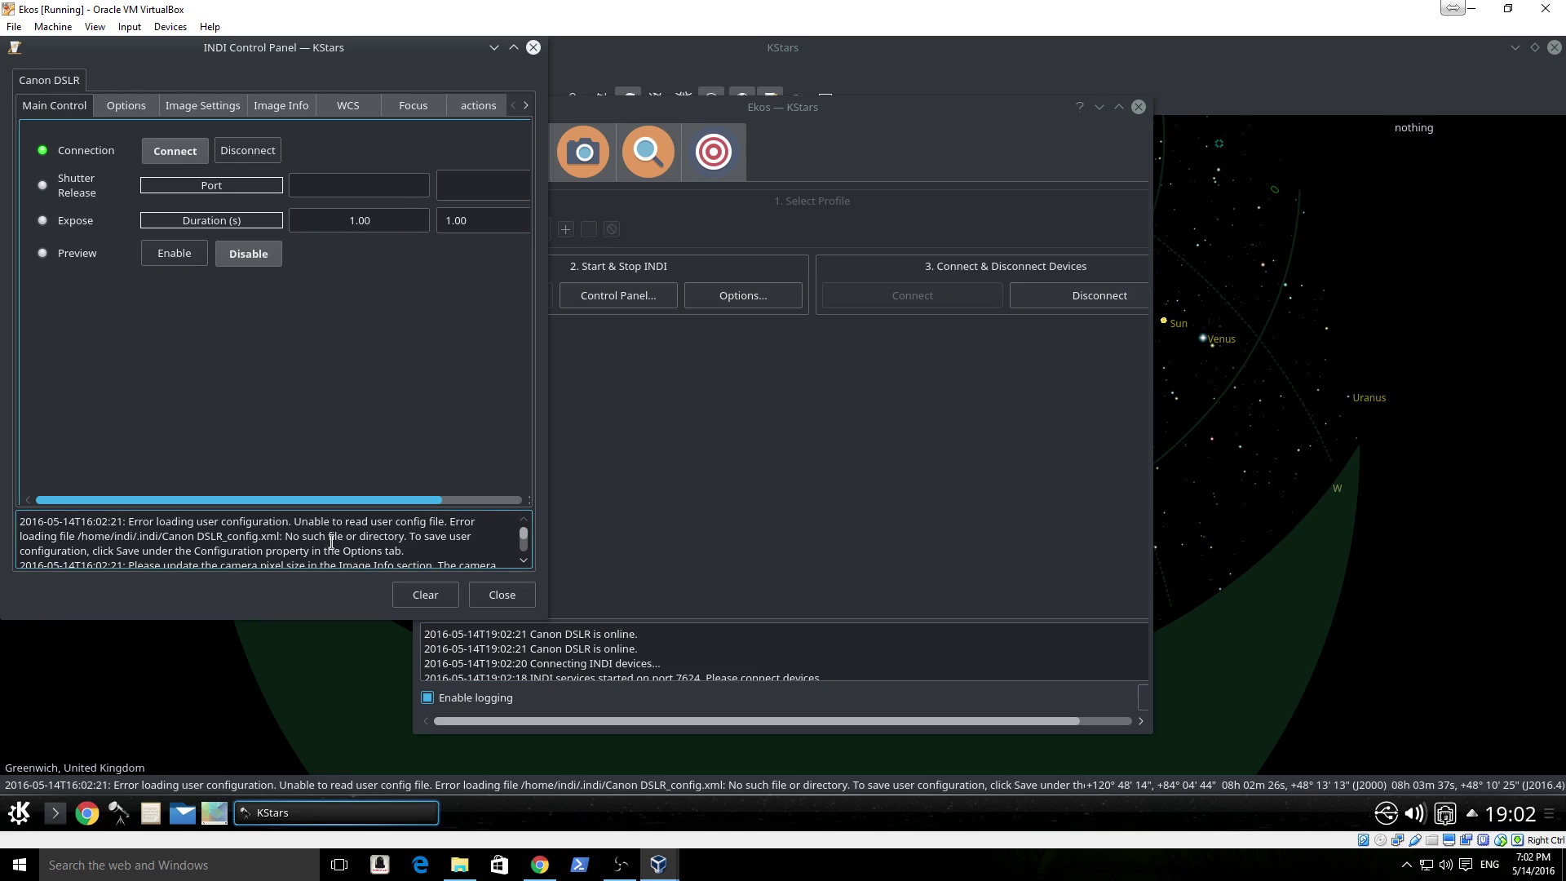
{"action": "scroll", "coordinate": [331, 541], "scroll_direction": "down", "scroll_amount": 1}
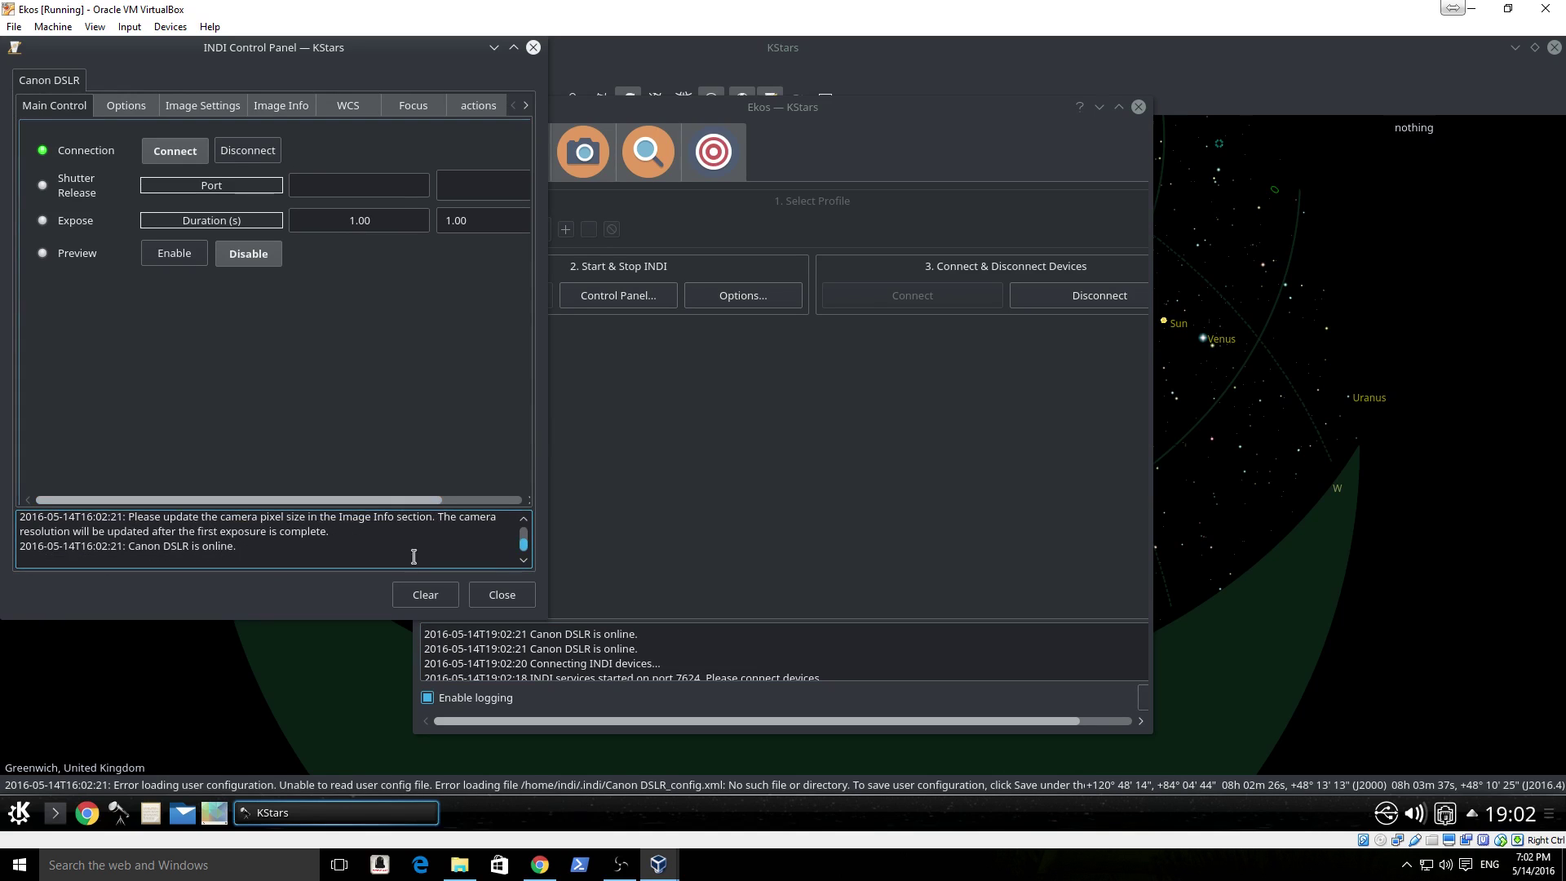
{"action": "left_click", "coordinate": [281, 107]}
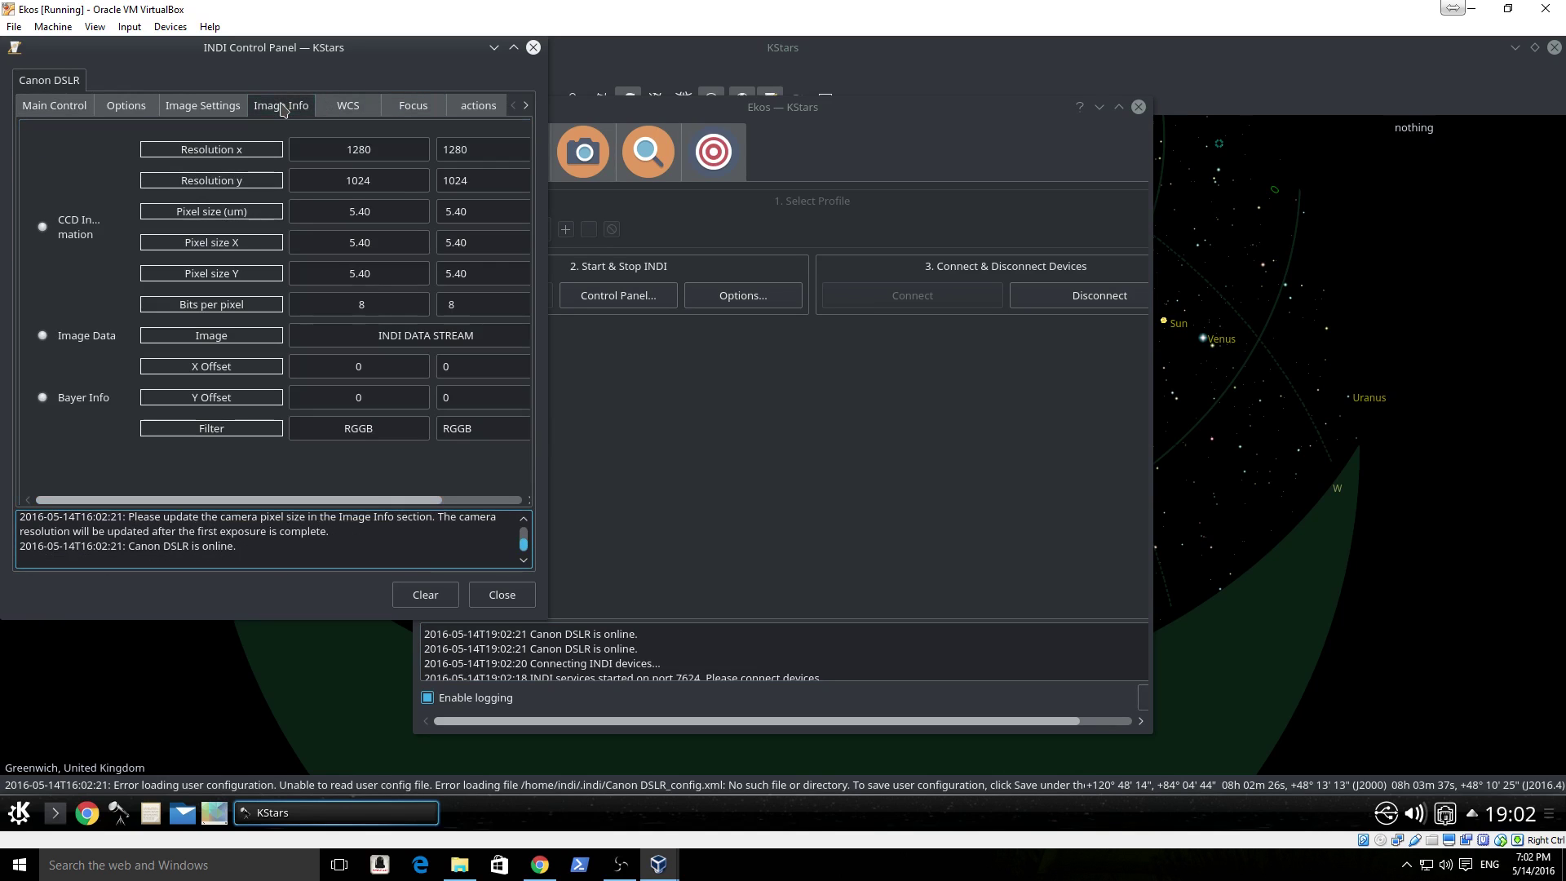
{"action": "left_click_drag", "start_coordinate": [547, 188], "coordinate": [677, 188]}
{"action": "left_click", "coordinate": [502, 272]}
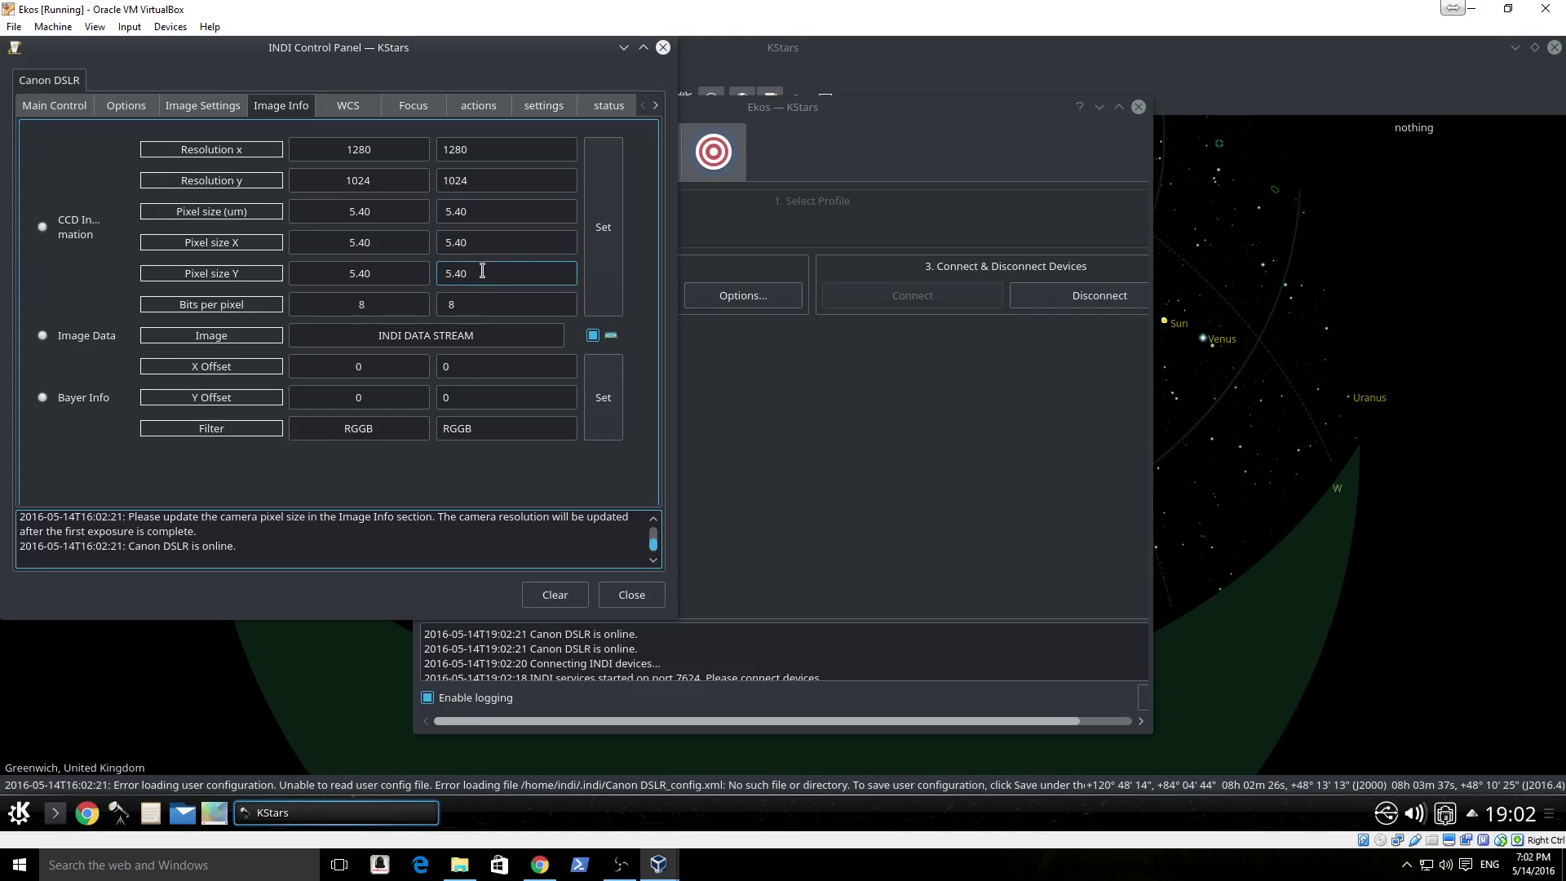
{"action": "left_click", "coordinate": [479, 233]}
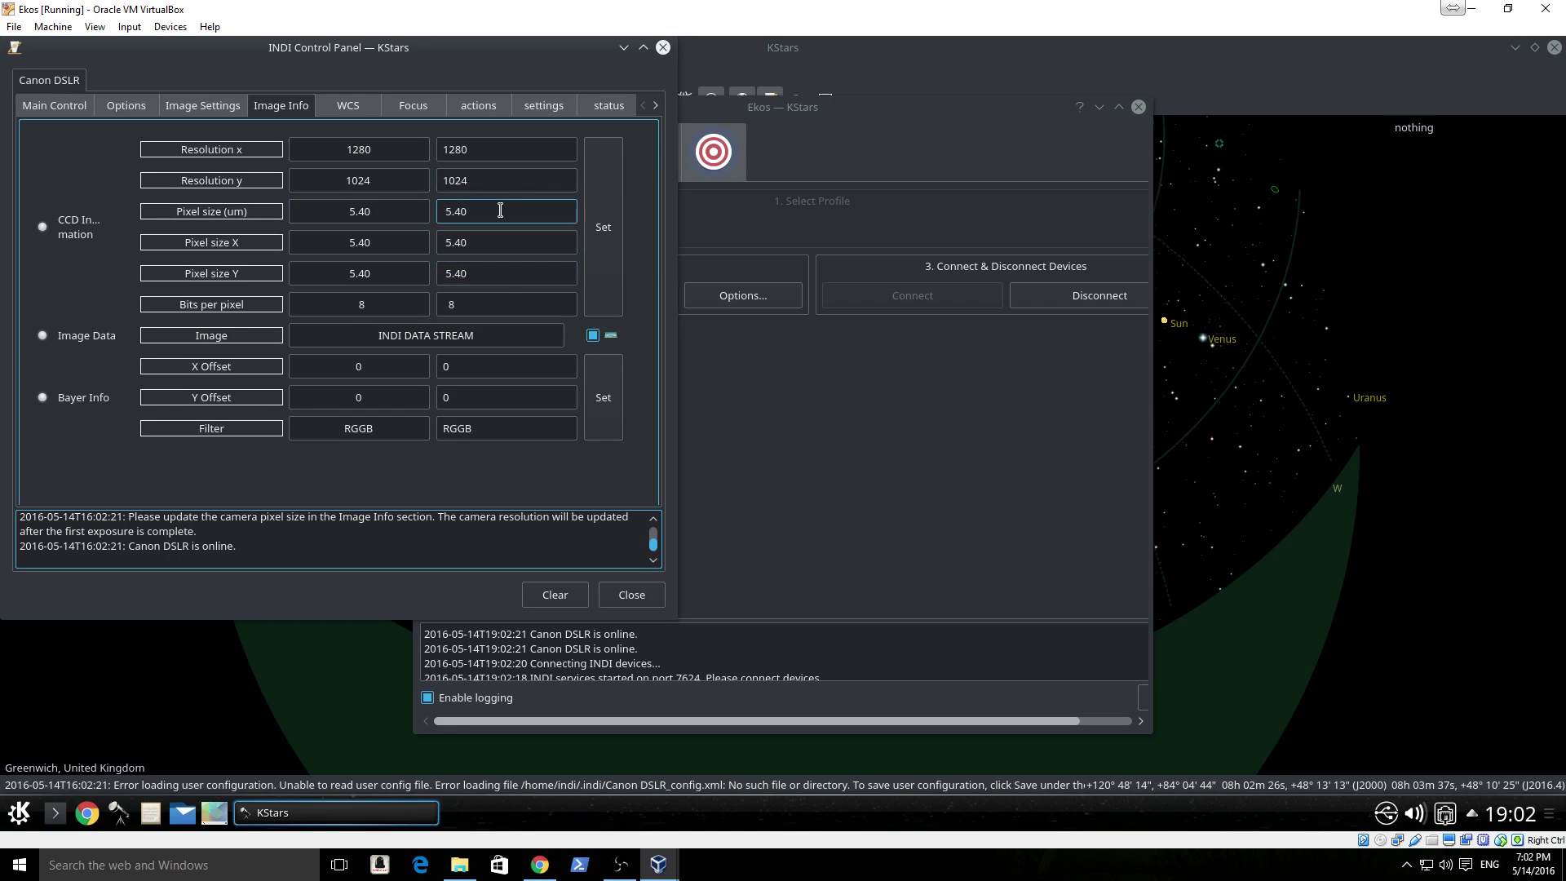
{"action": "left_click", "coordinate": [602, 209]}
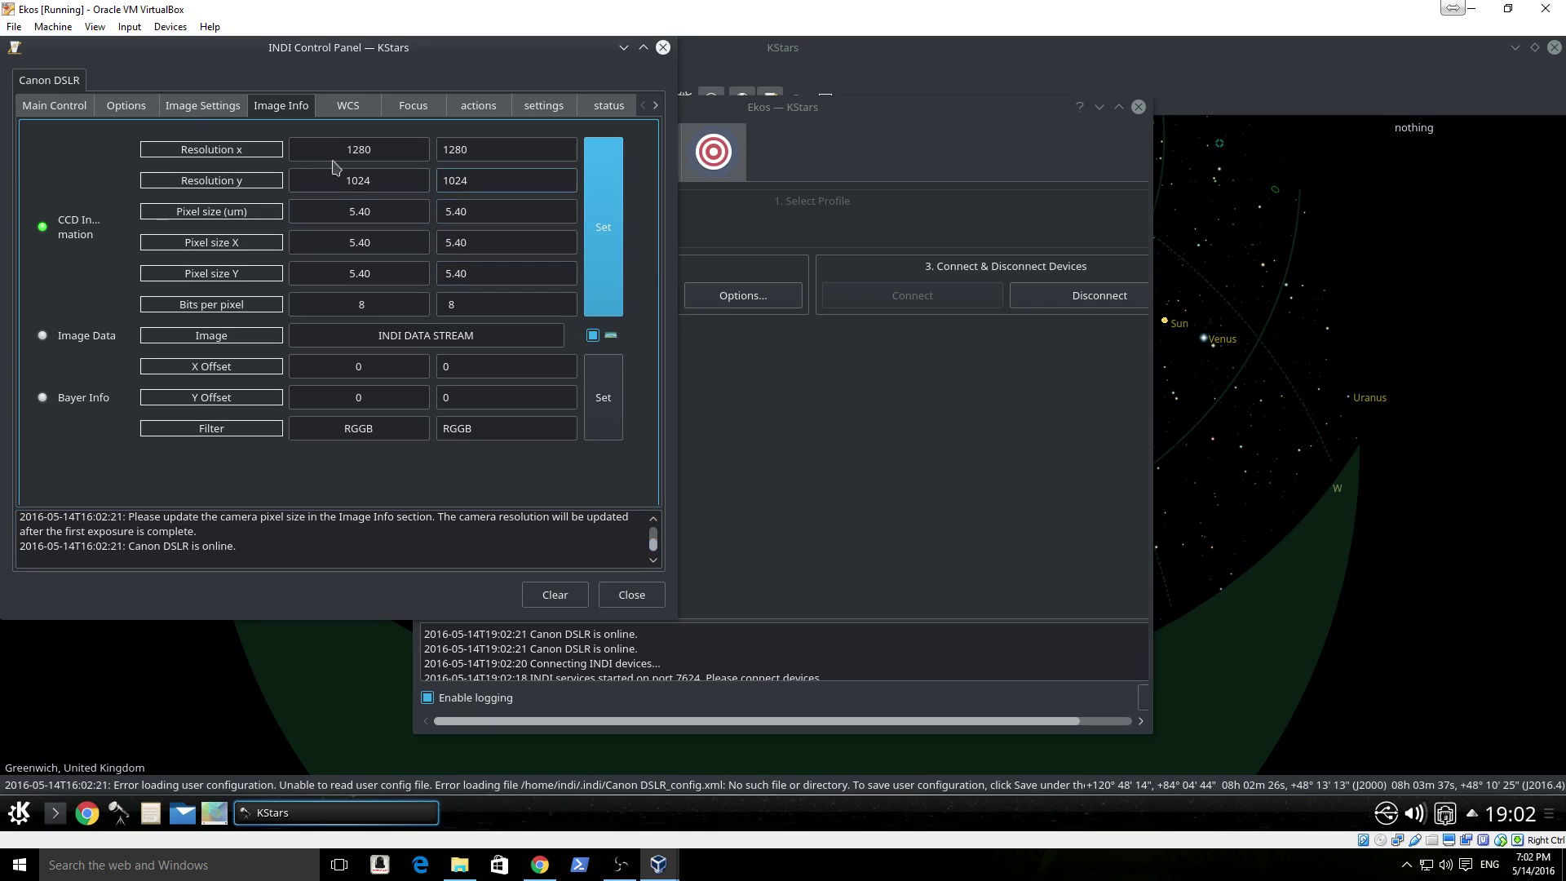
Save the Canon DSLR driver configuration from the Options tab.
{"action": "left_click", "coordinate": [130, 106]}
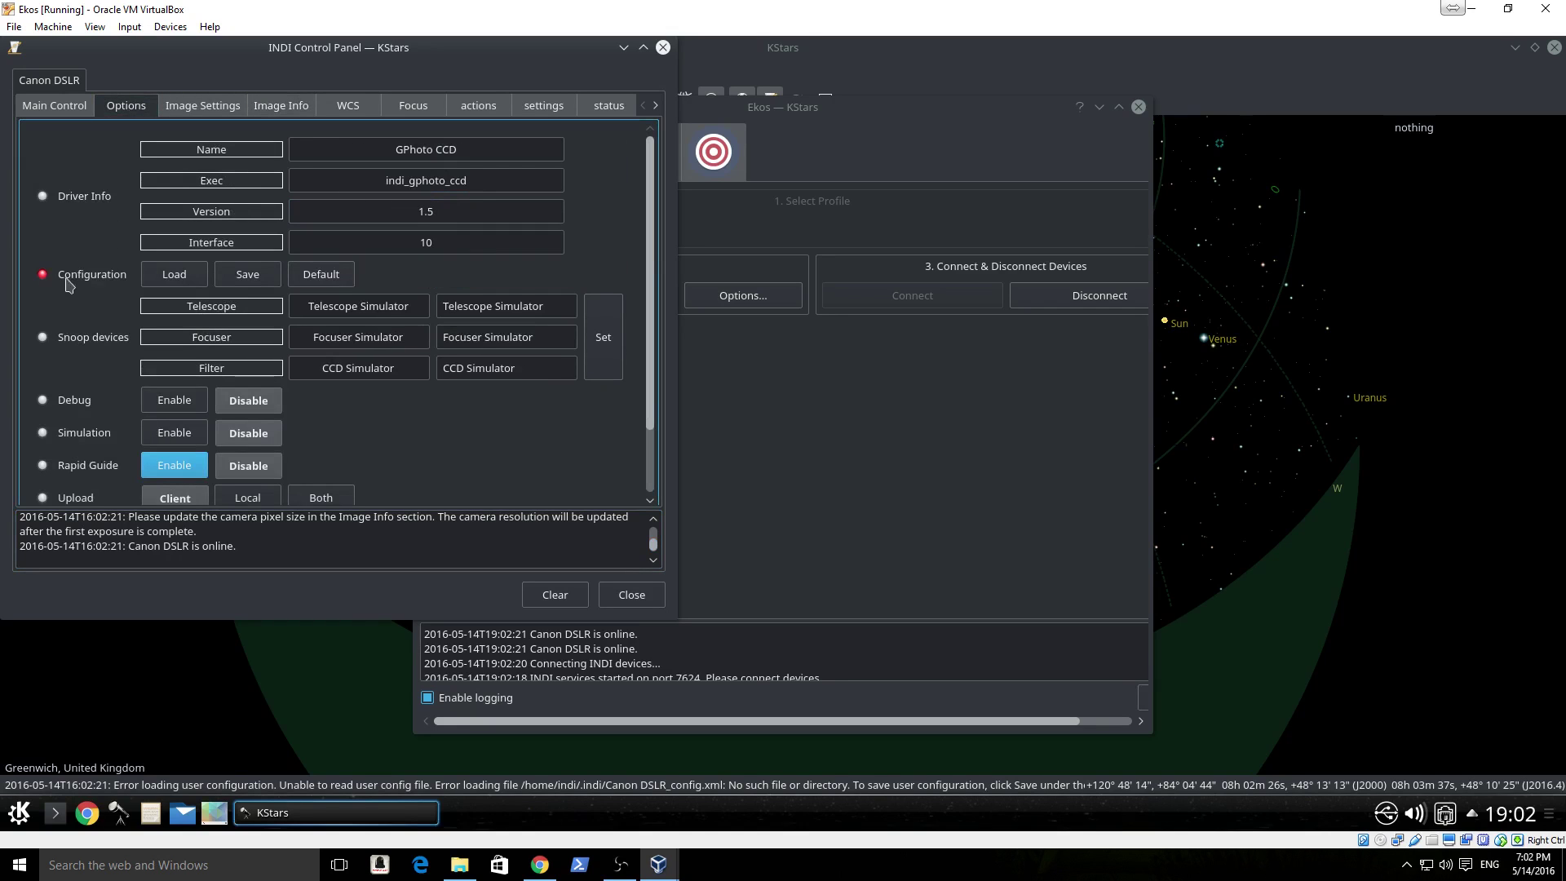
{"action": "left_click", "coordinate": [248, 280]}
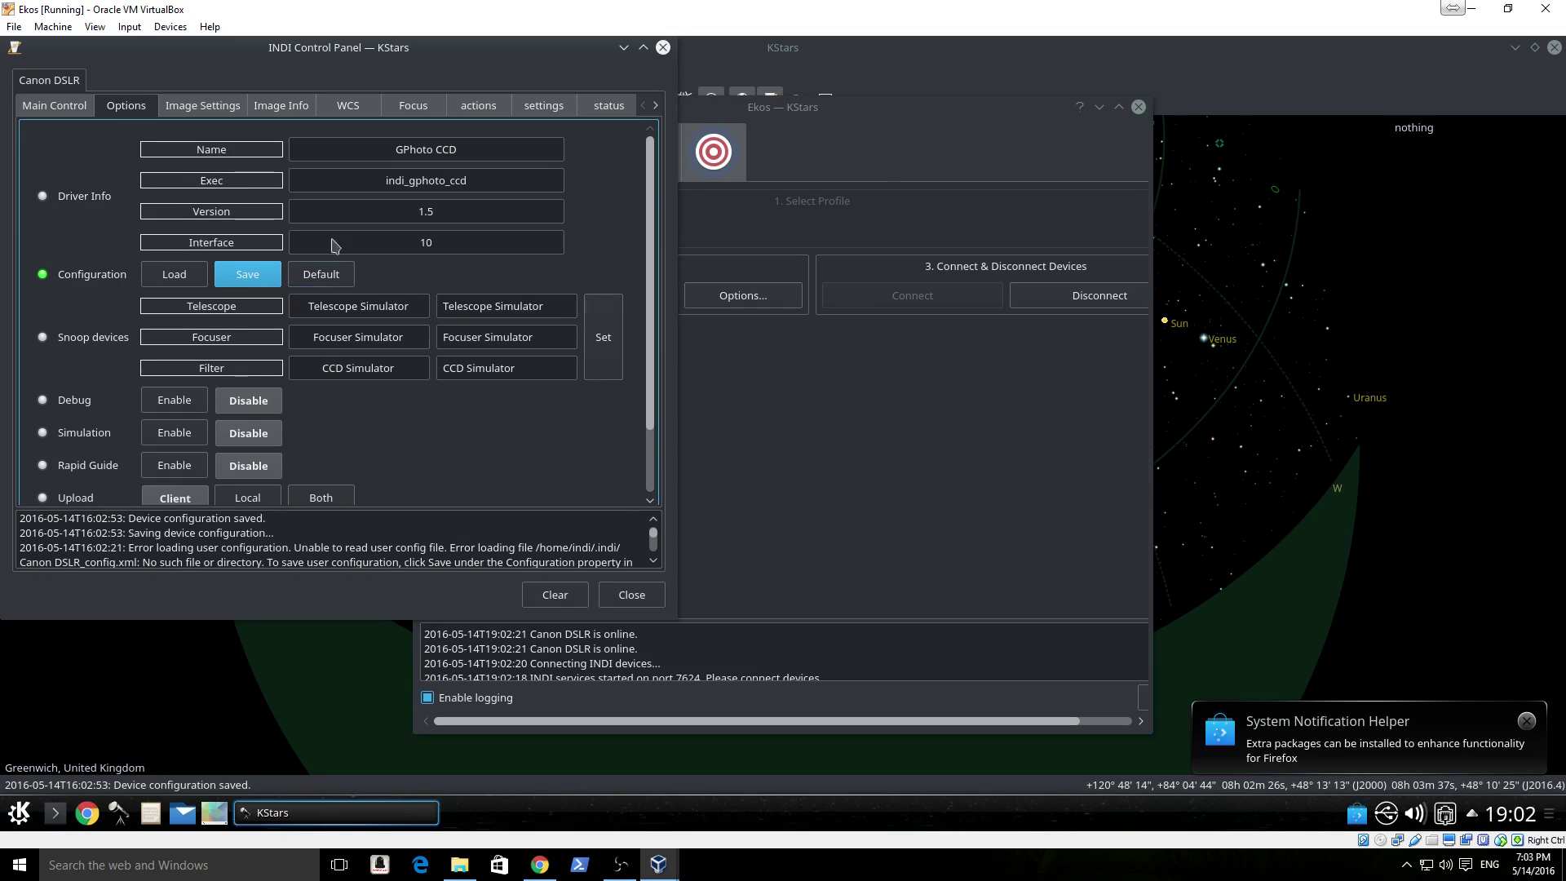
{"action": "left_click", "coordinate": [883, 163]}
Capture a 1-second 5184×3456 preview in the Ekos capture module and enlarge the FITS Viewer.
{"action": "left_click", "coordinate": [581, 162]}
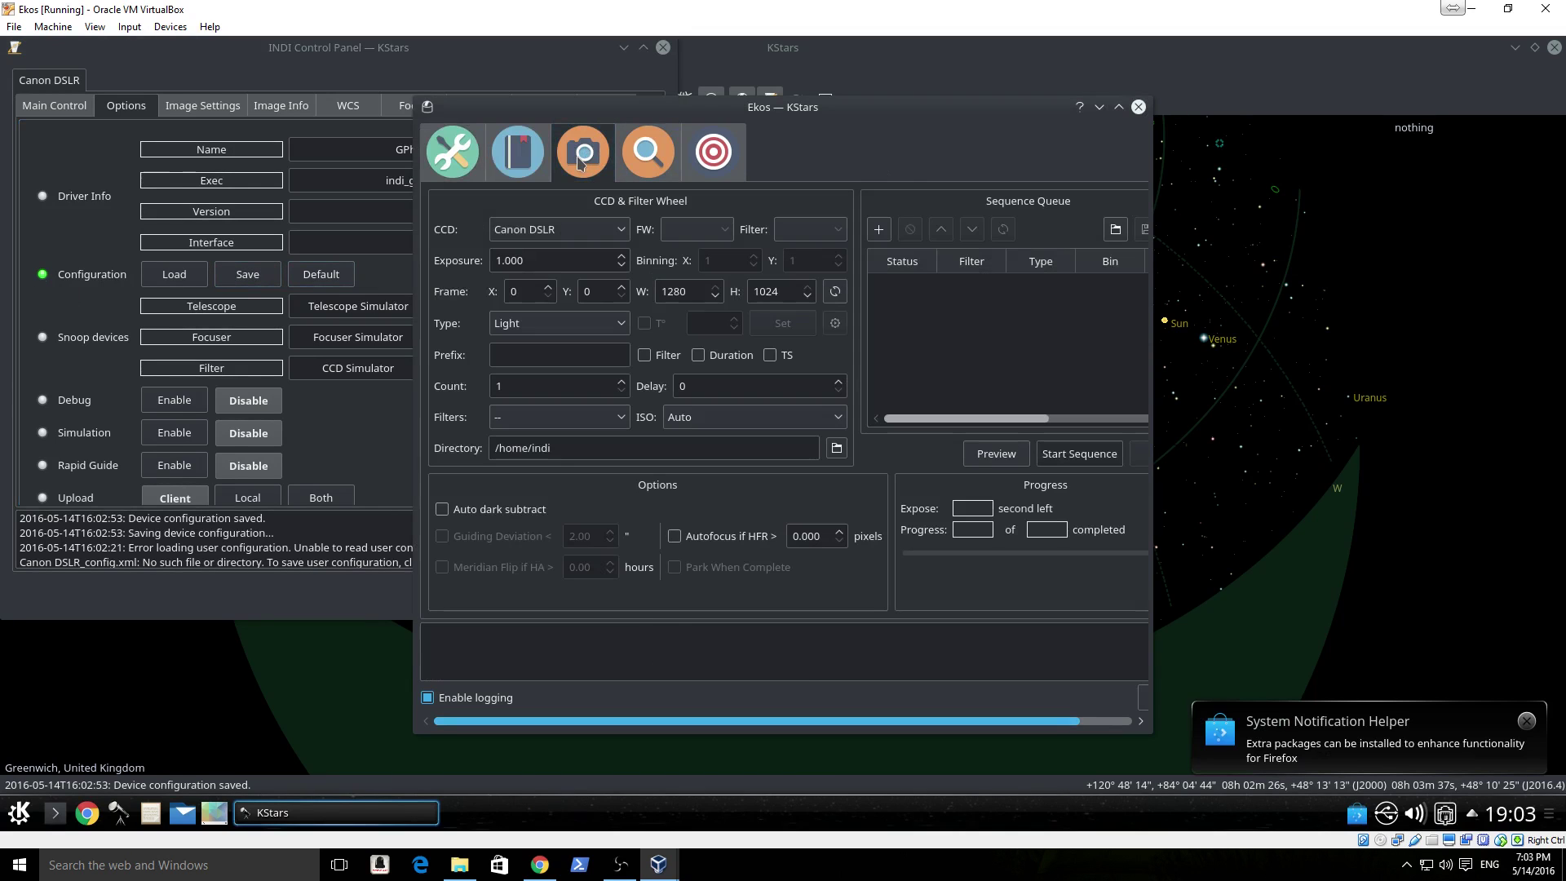
{"action": "left_click", "coordinate": [996, 455]}
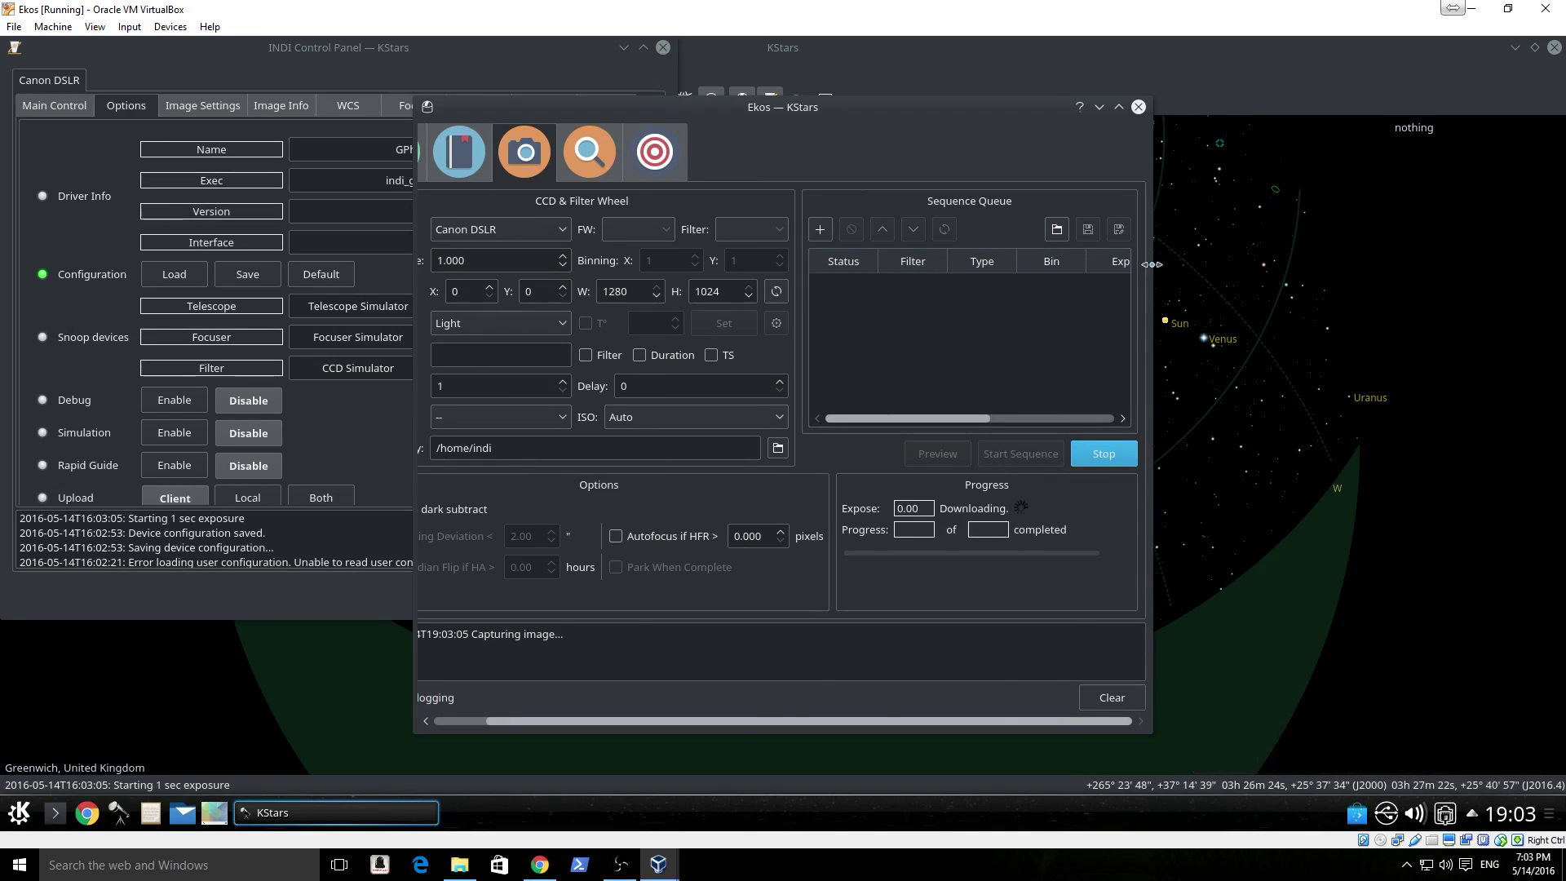
{"action": "left_click_drag", "start_coordinate": [1151, 264], "coordinate": [1280, 274]}
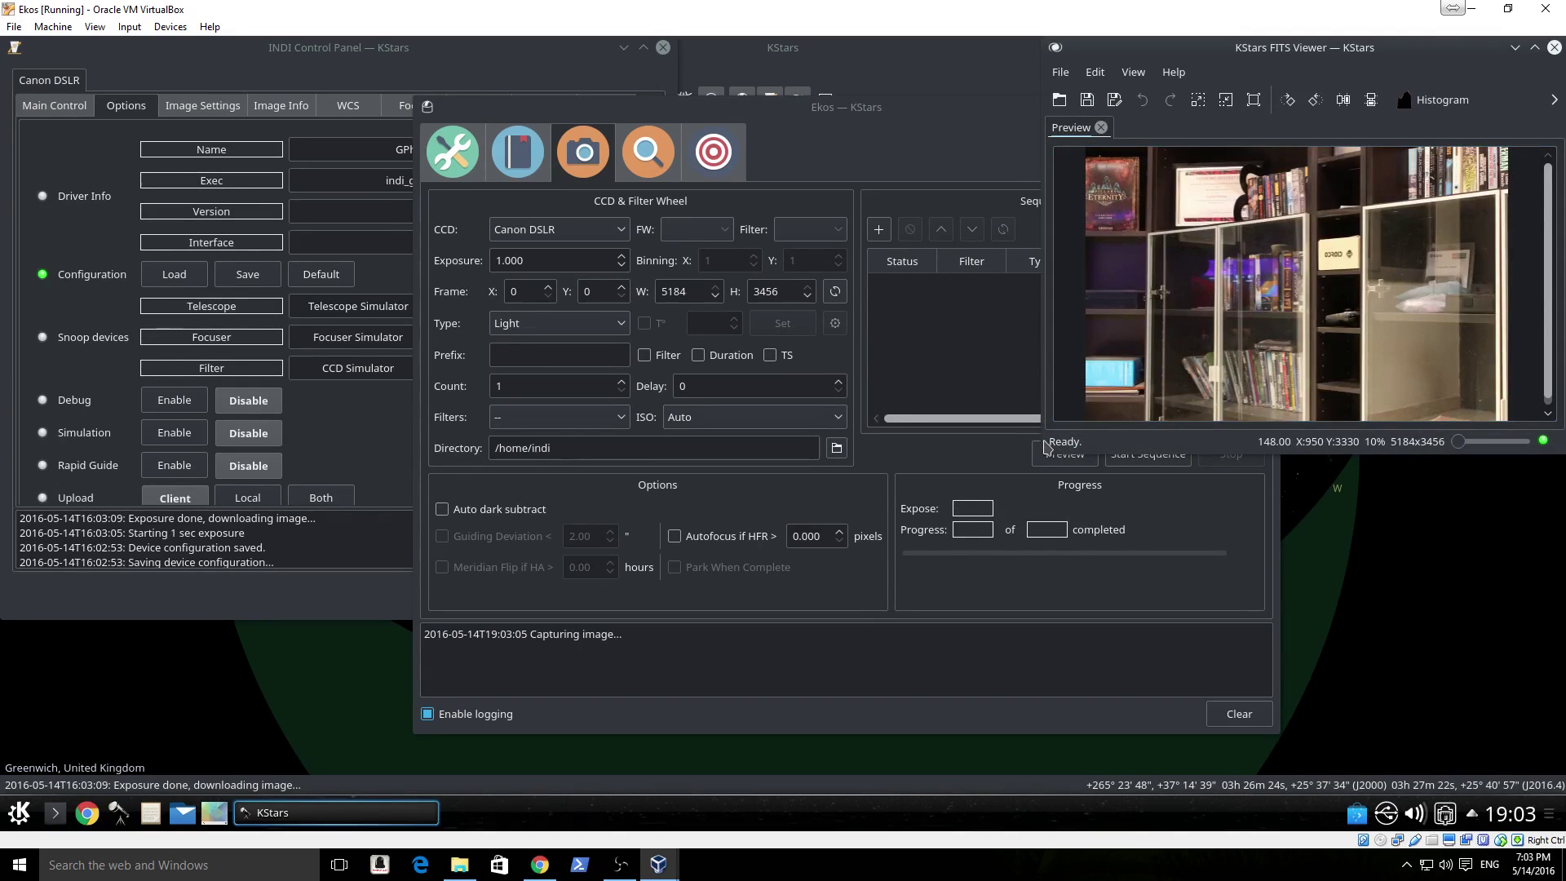
{"action": "left_click_drag", "start_coordinate": [1038, 445], "coordinate": [839, 465]}
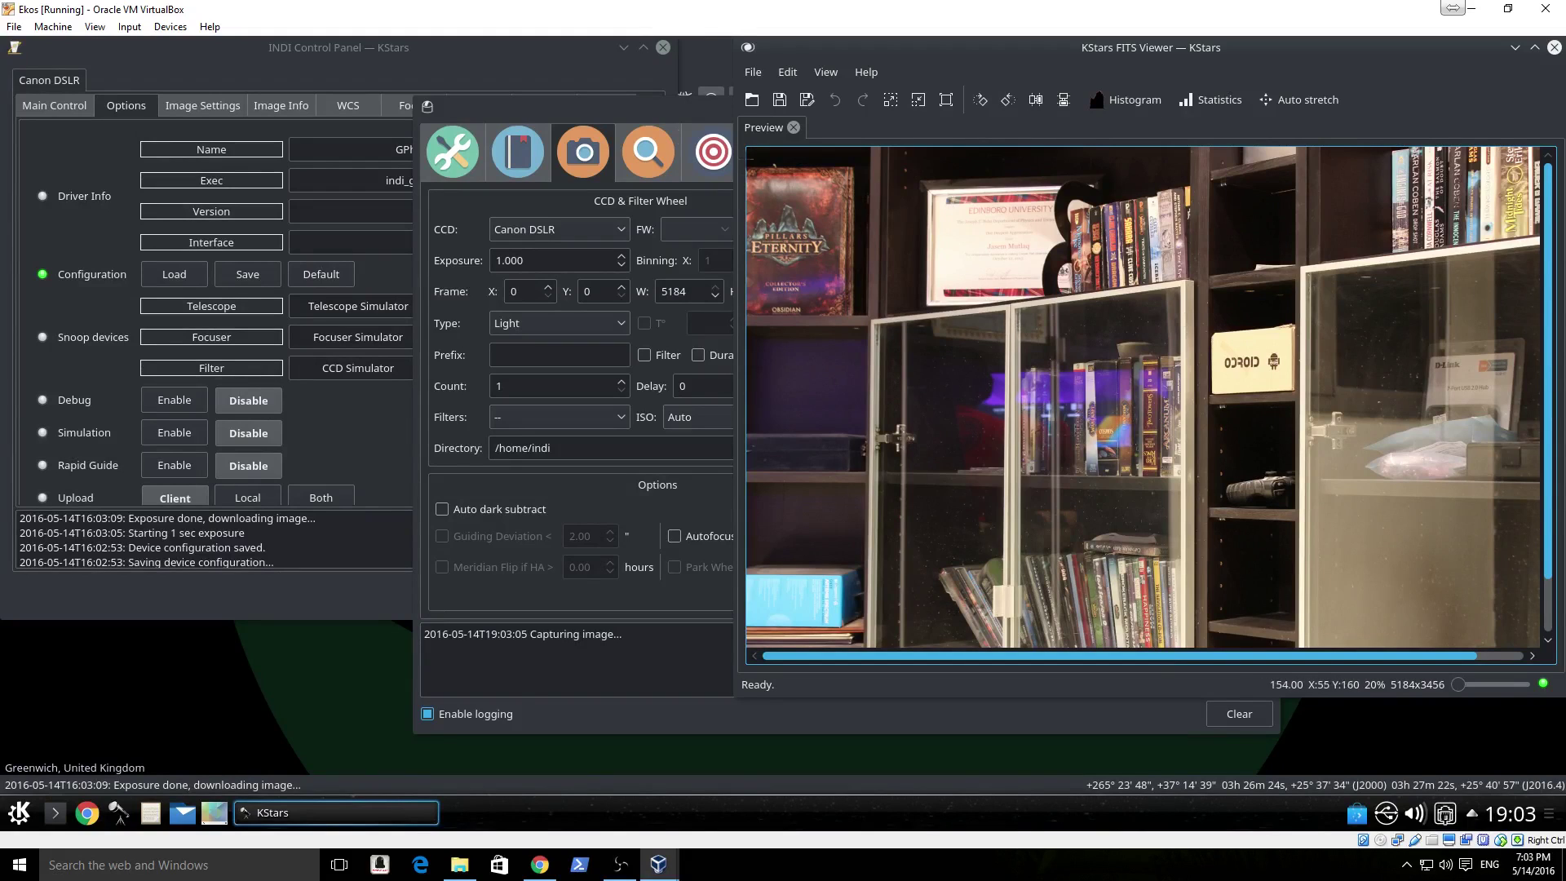
{"action": "left_click", "coordinate": [647, 123]}
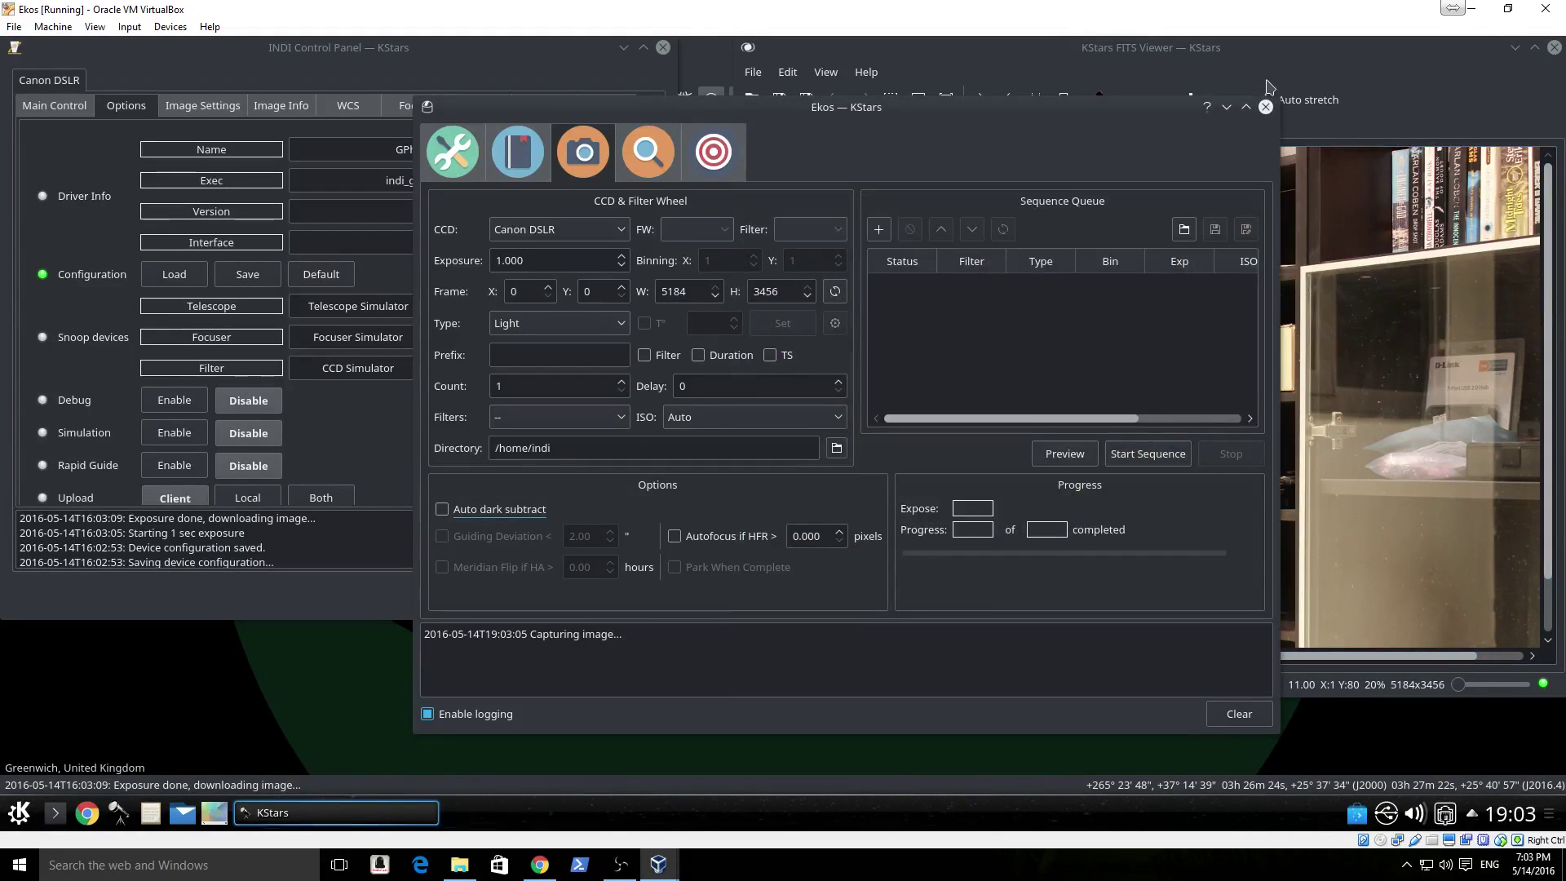
Close Ekos, the INDI Control Panel, the FITS Viewer and KStars, then launch Google Chrome.
{"action": "left_click", "coordinate": [1265, 107]}
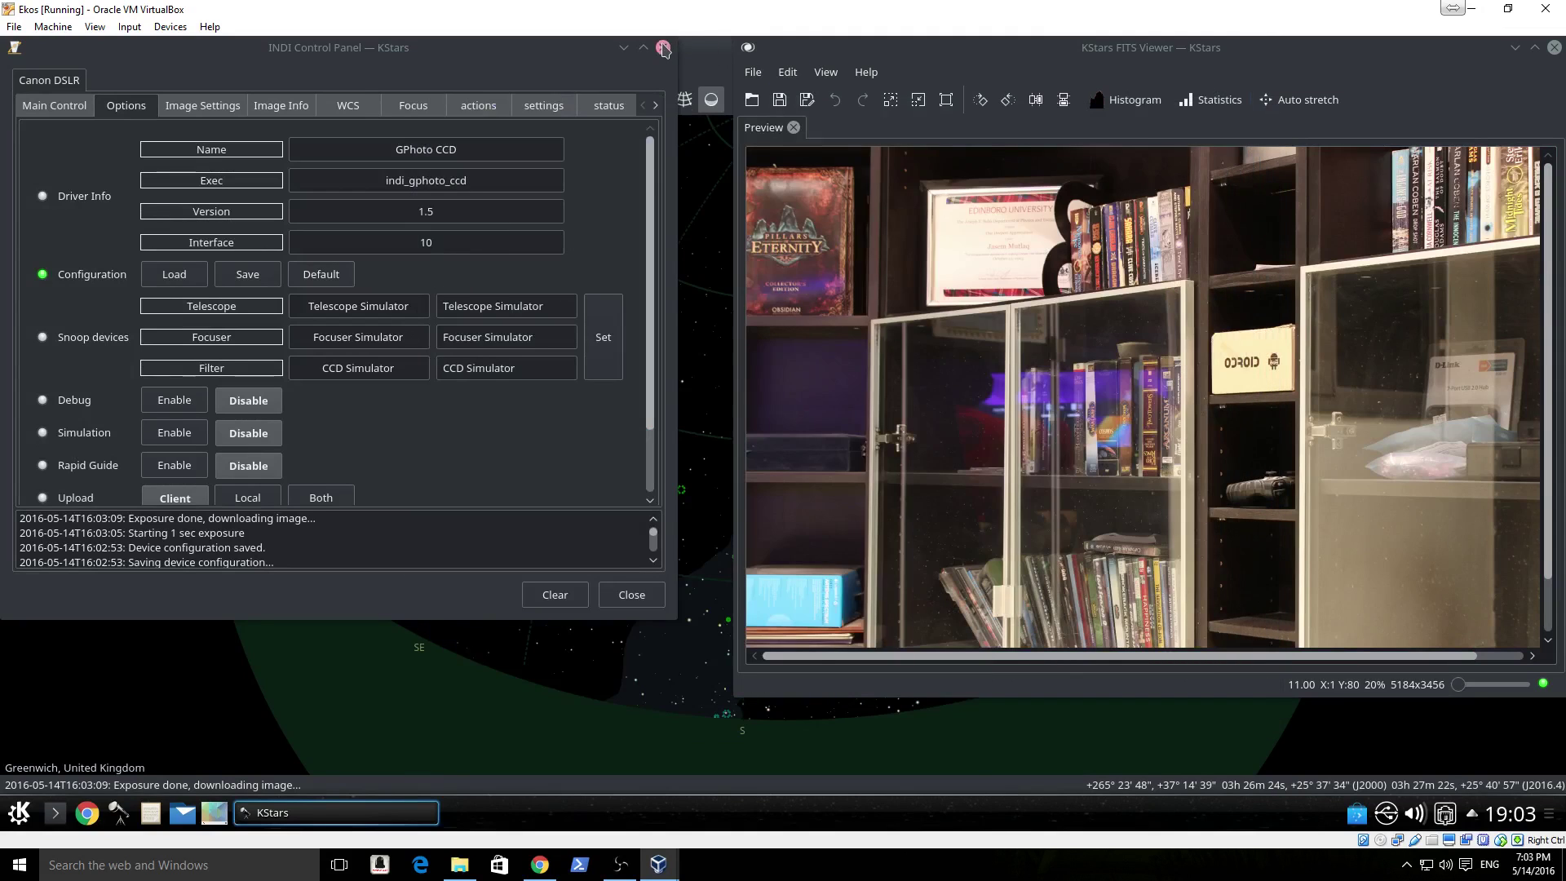
{"action": "left_click", "coordinate": [663, 47]}
{"action": "left_click", "coordinate": [1554, 47]}
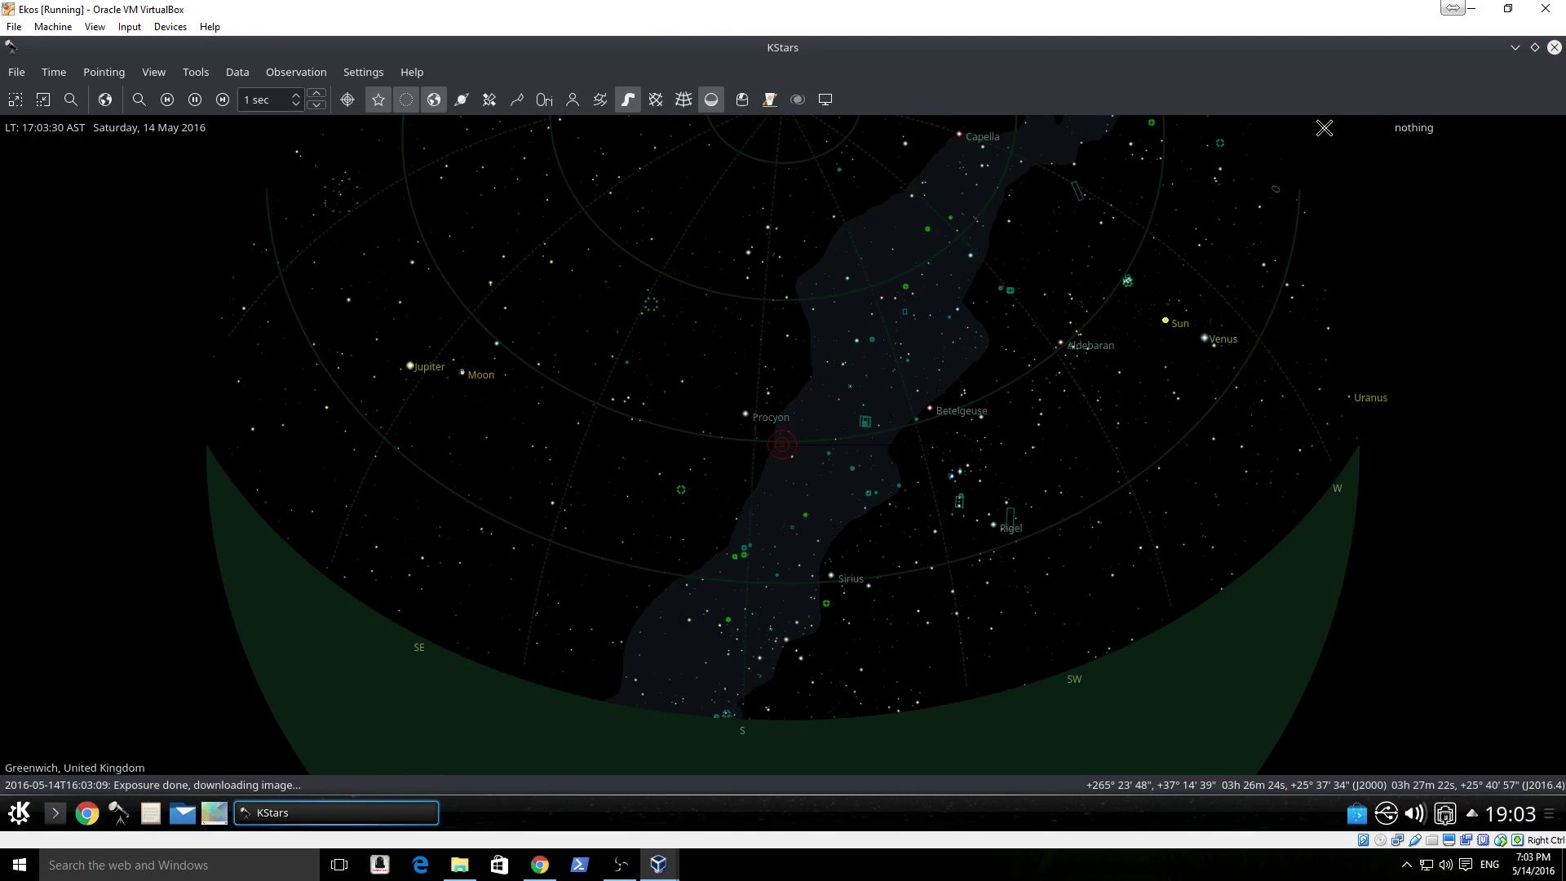
{"action": "left_click", "coordinate": [1556, 49]}
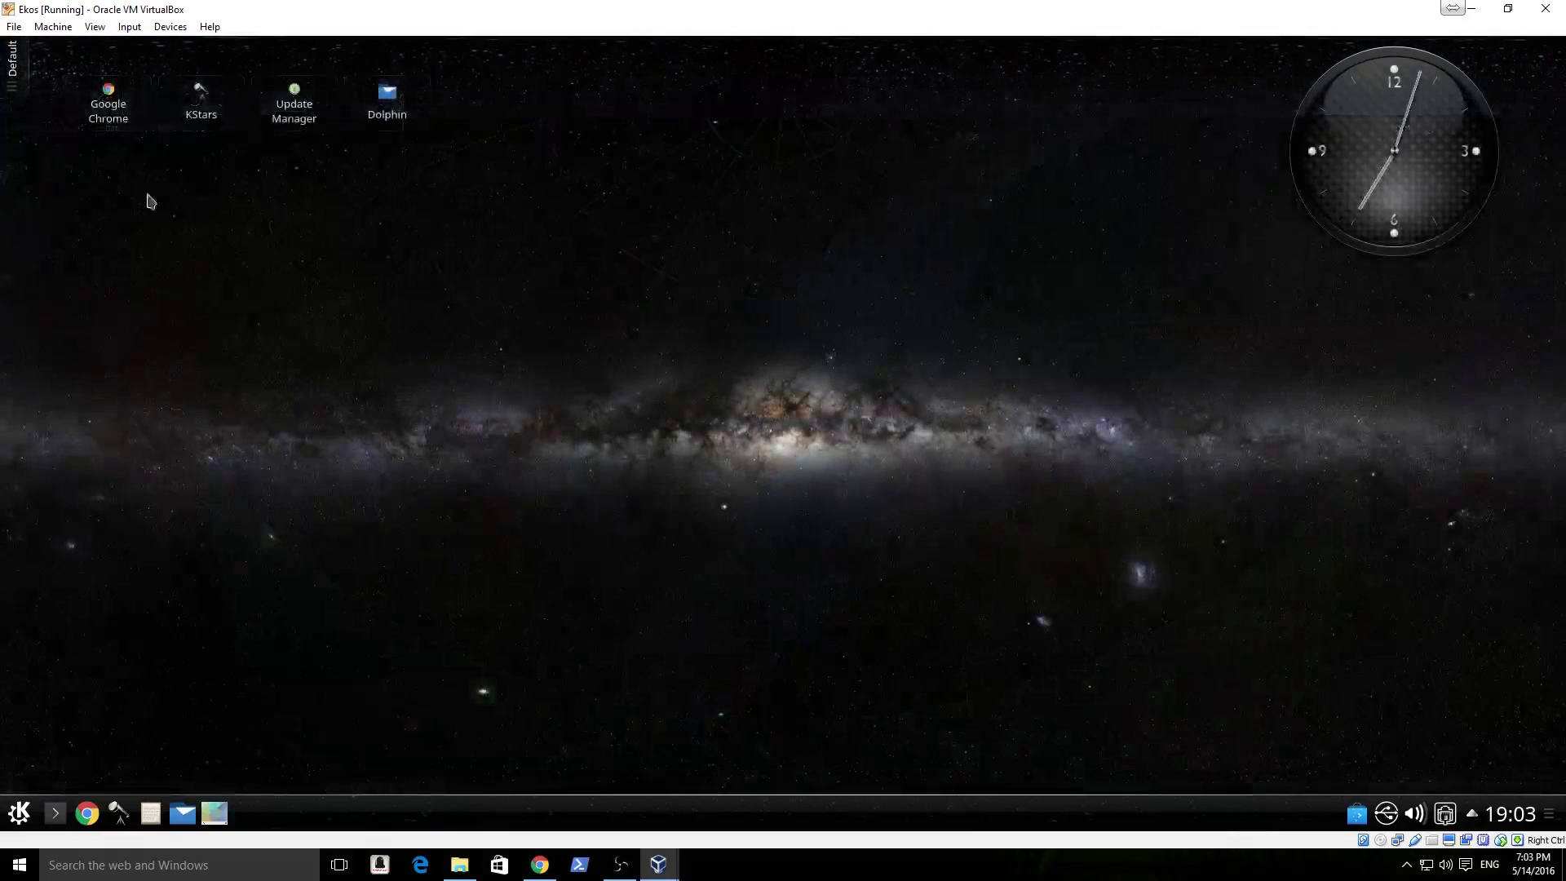
{"action": "left_click", "coordinate": [127, 123]}
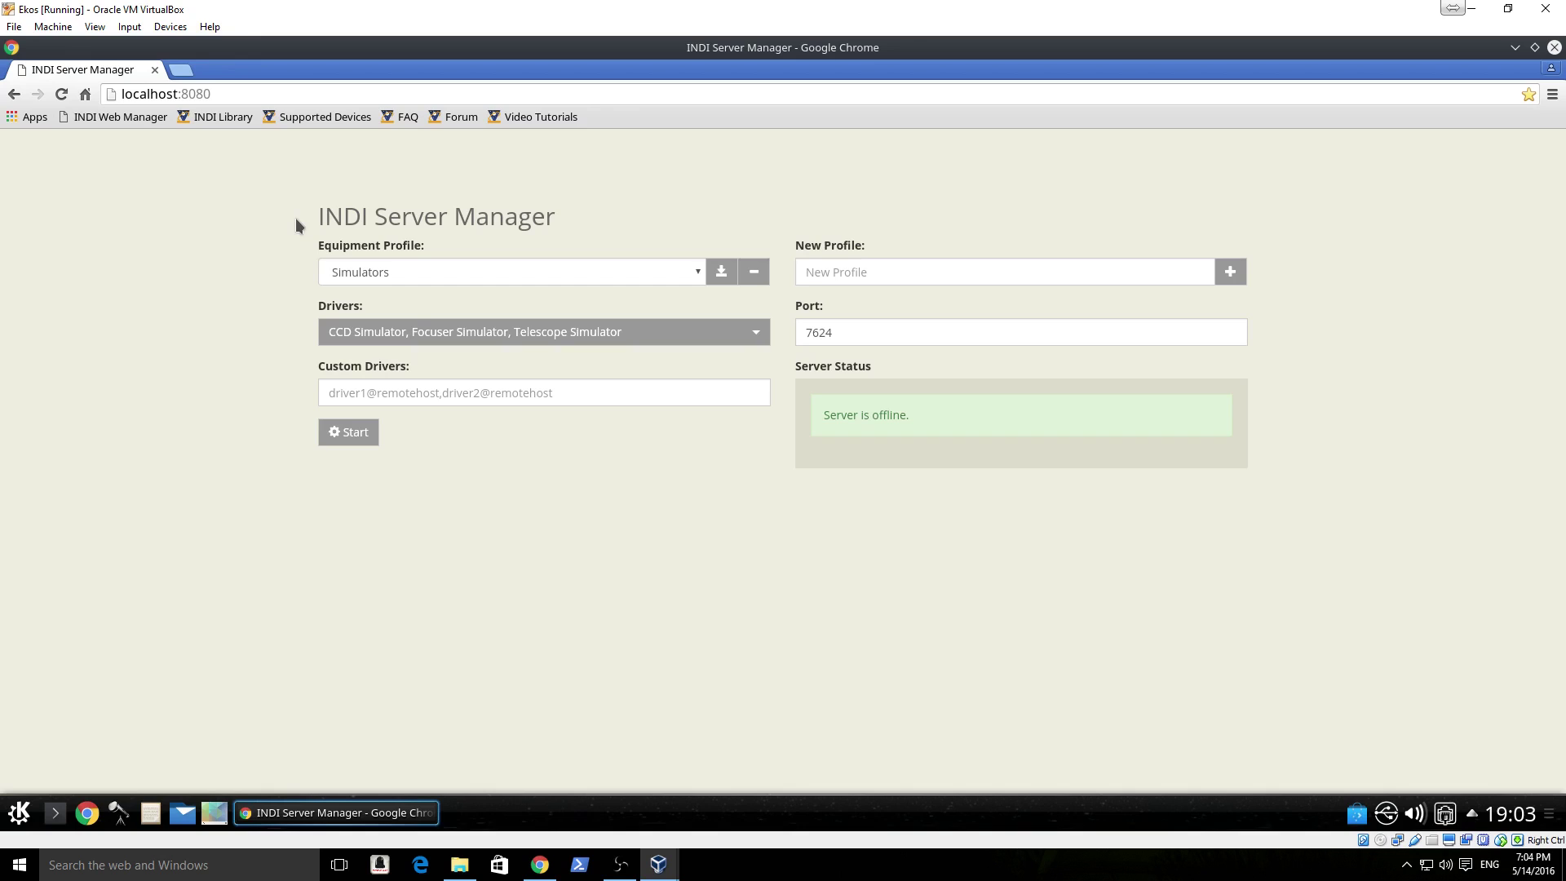
Start the INDI server with the Canon DSLR Only equipment profile.
{"action": "left_click", "coordinate": [675, 280]}
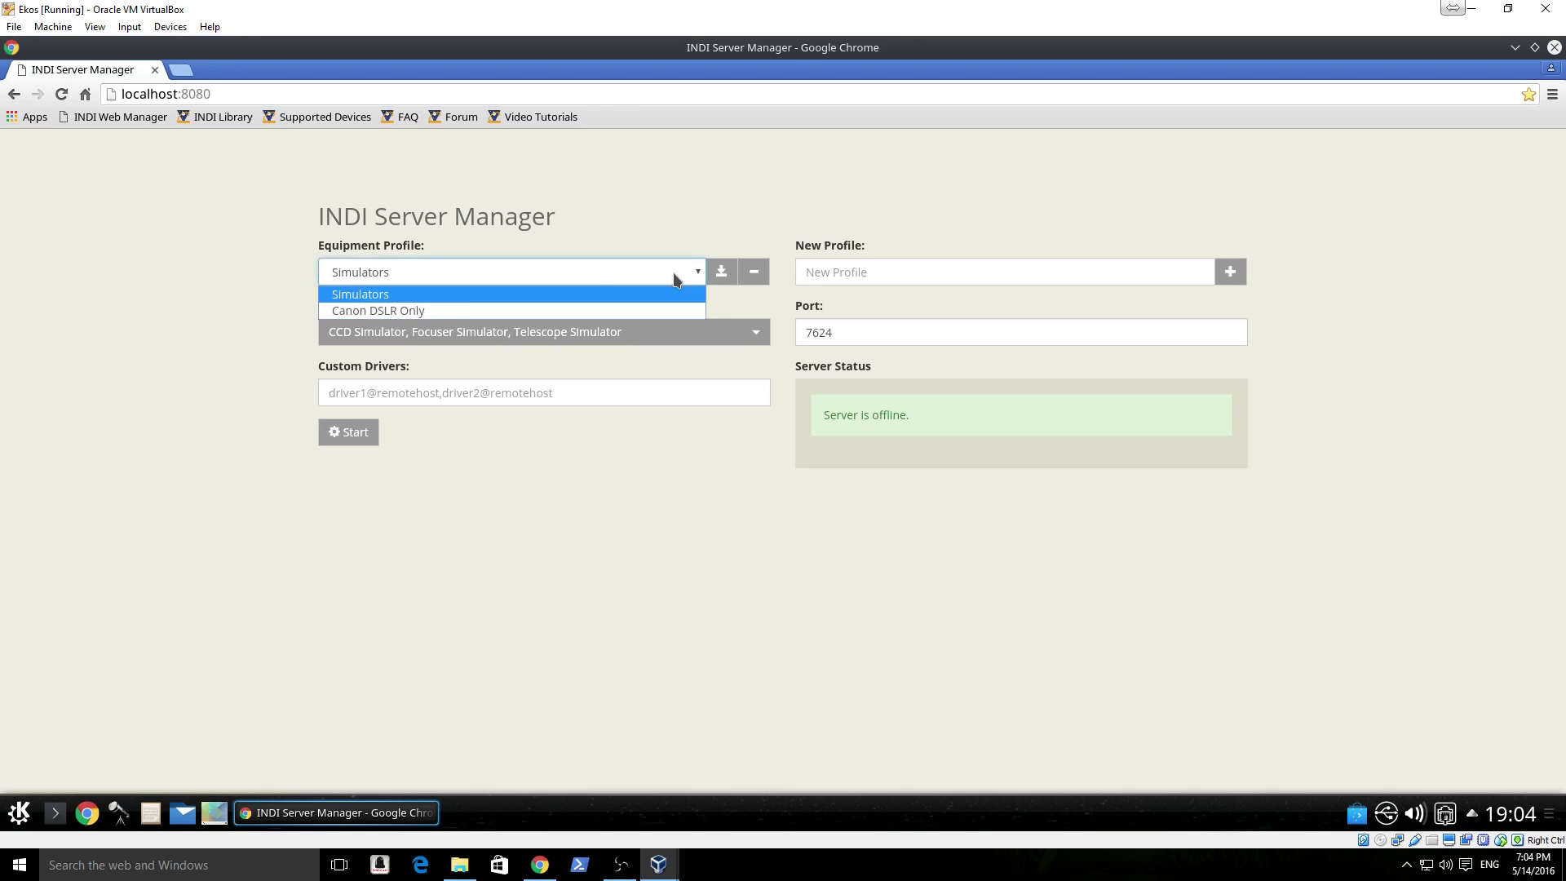
{"action": "left_click", "coordinate": [349, 311]}
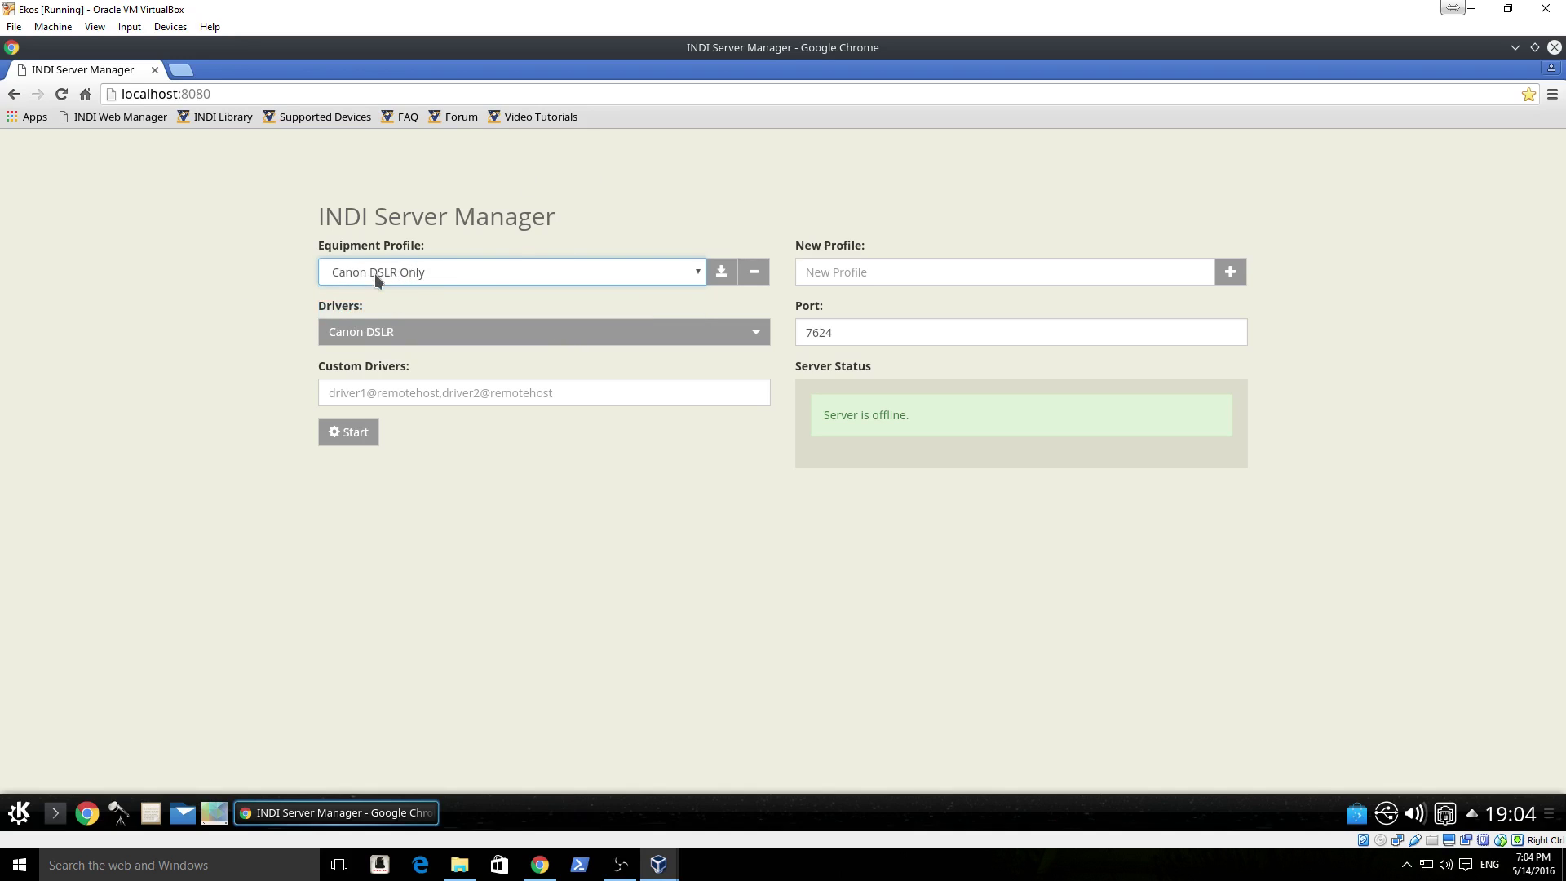
{"action": "left_click", "coordinate": [348, 435]}
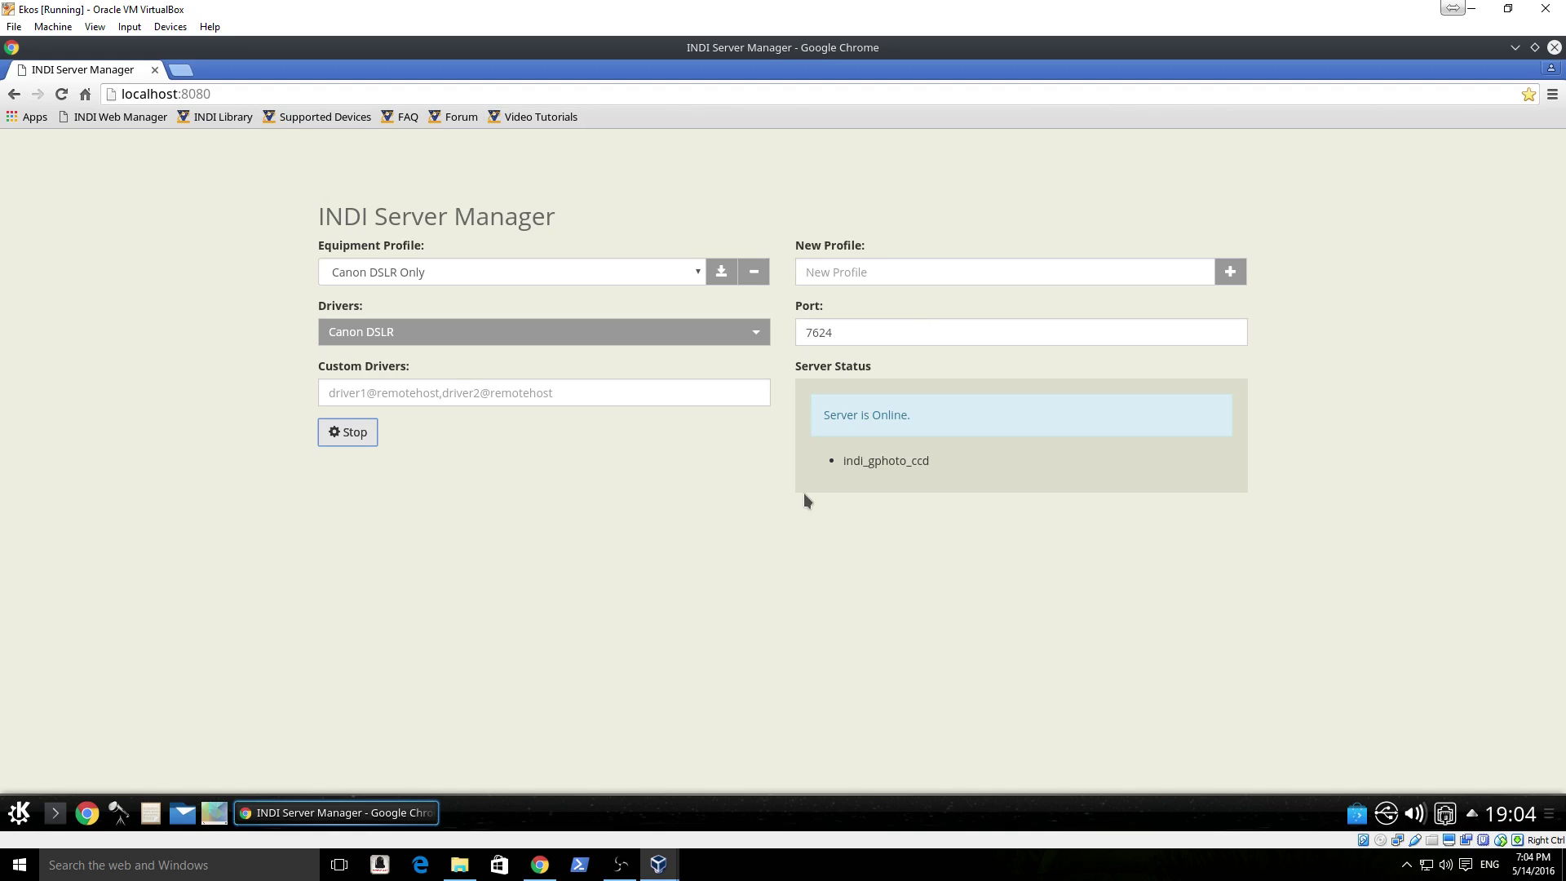
Look up the wired connection's IPv4 address, 192.168.1.149, in the network details.
{"action": "left_click", "coordinate": [1444, 816]}
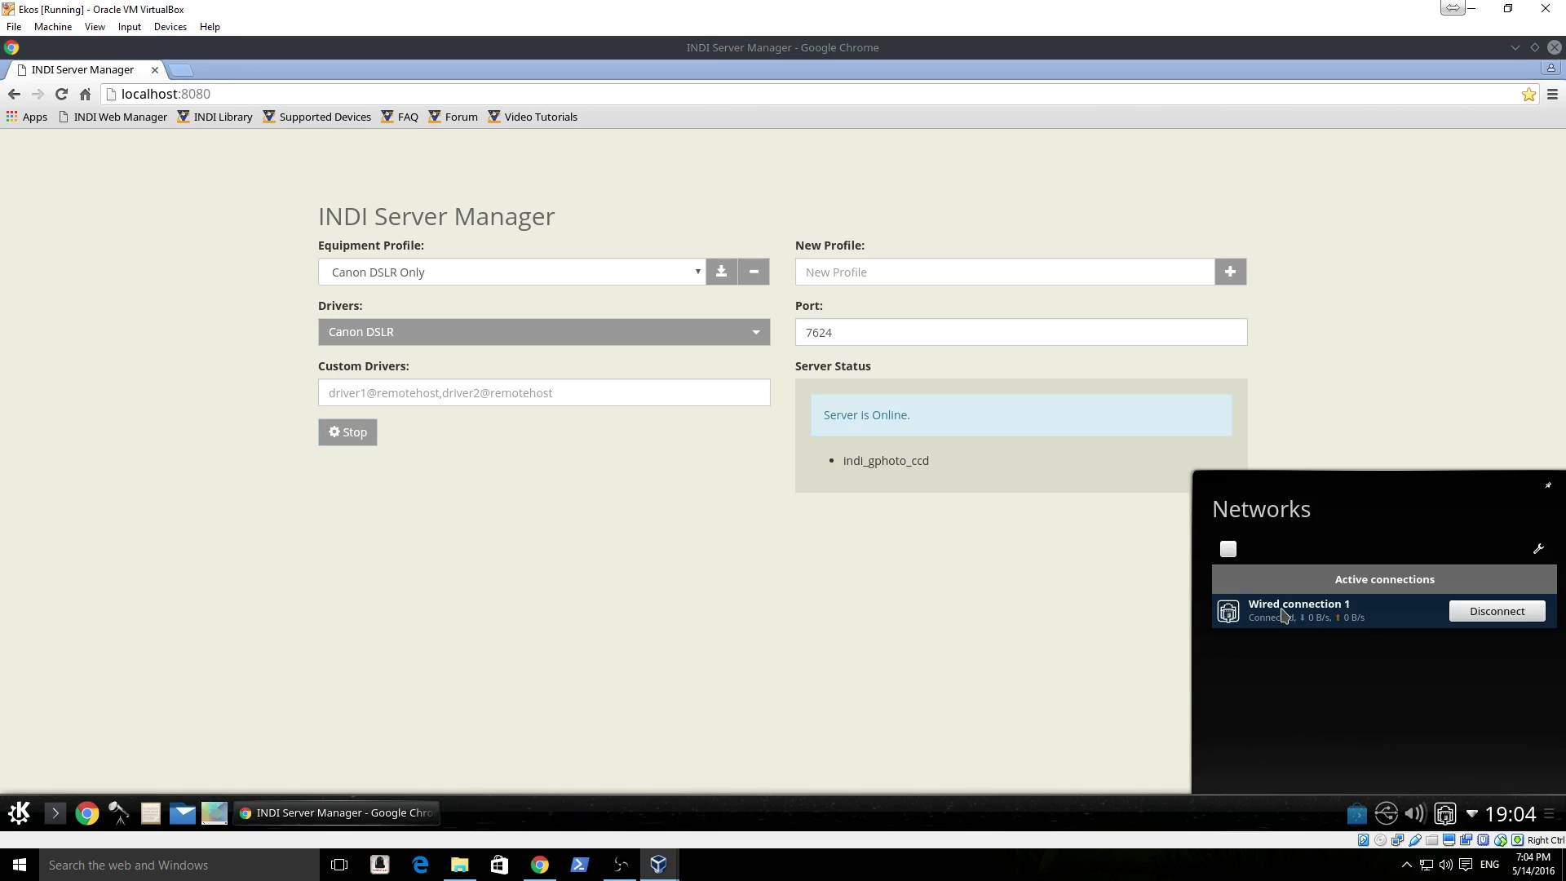
{"action": "left_click", "coordinate": [1284, 615]}
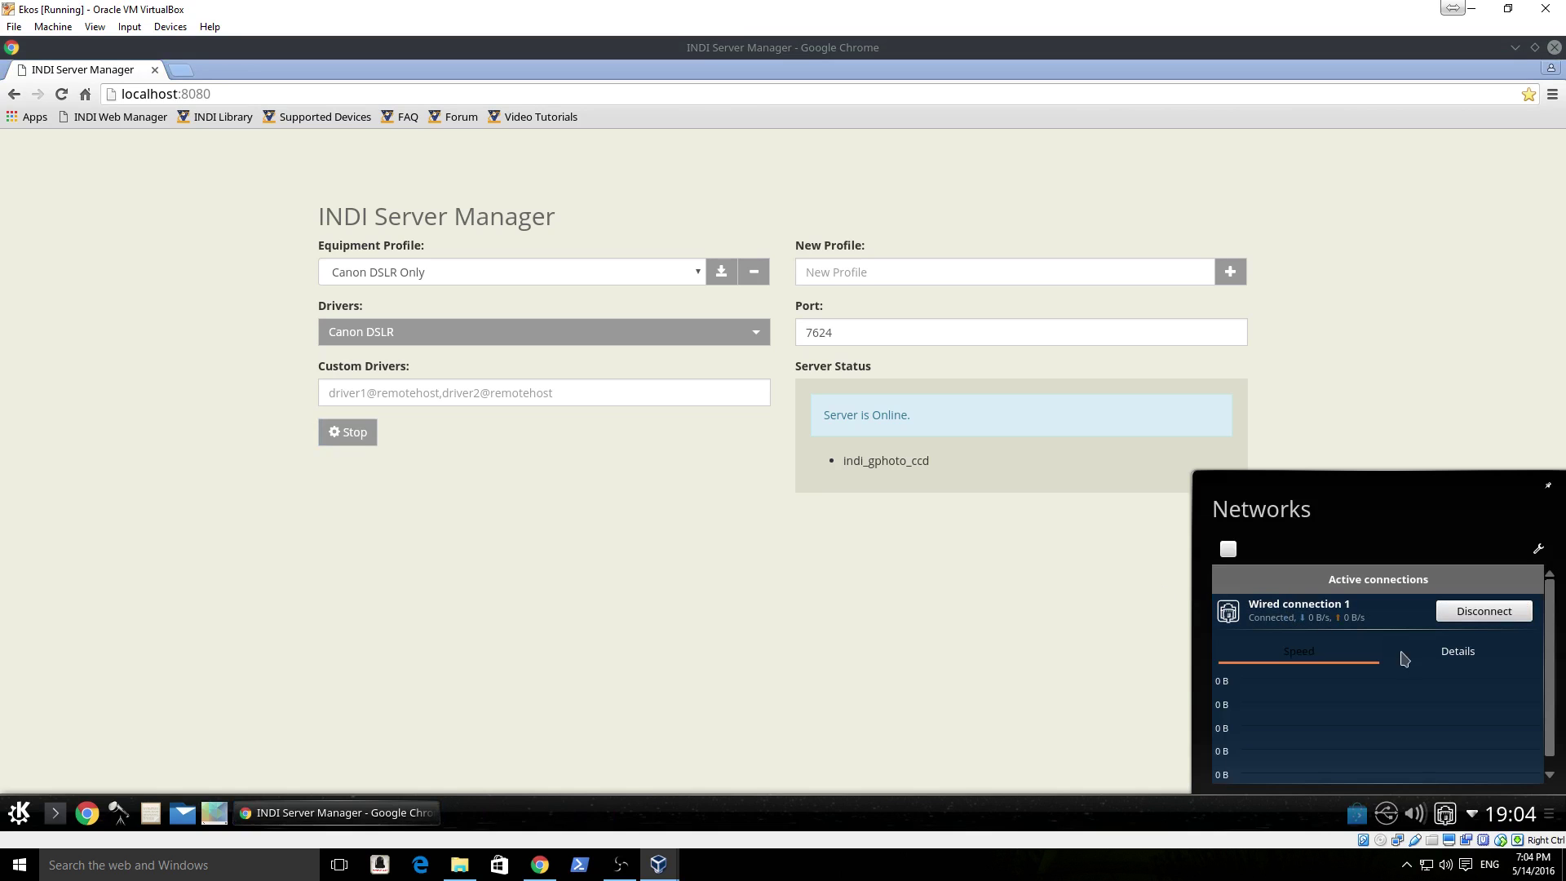
{"action": "left_click", "coordinate": [1463, 660]}
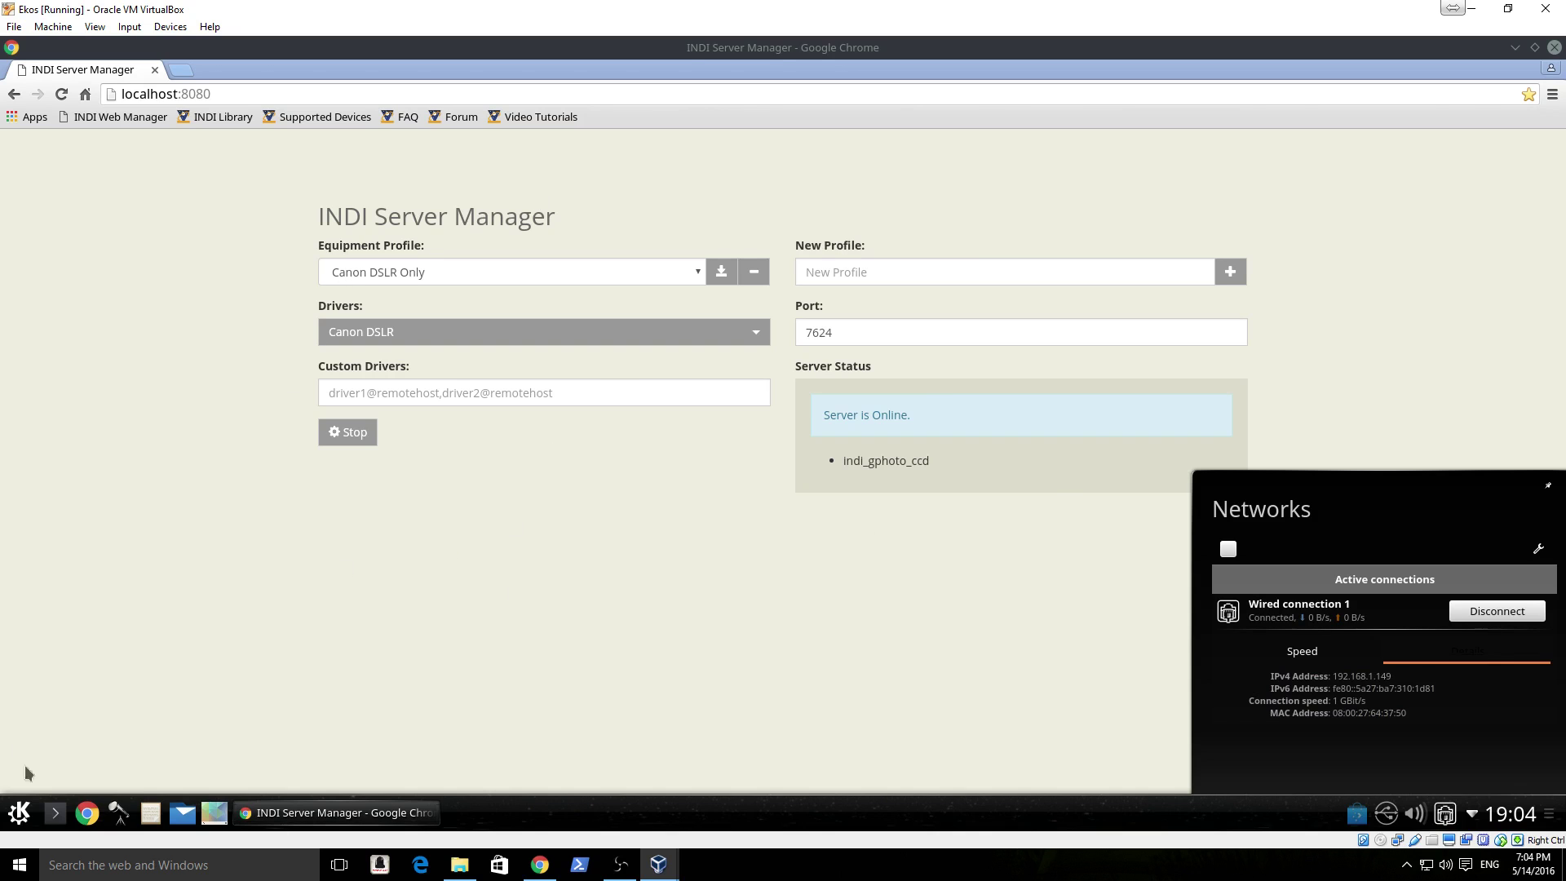
{"action": "left_click", "coordinate": [20, 868]}
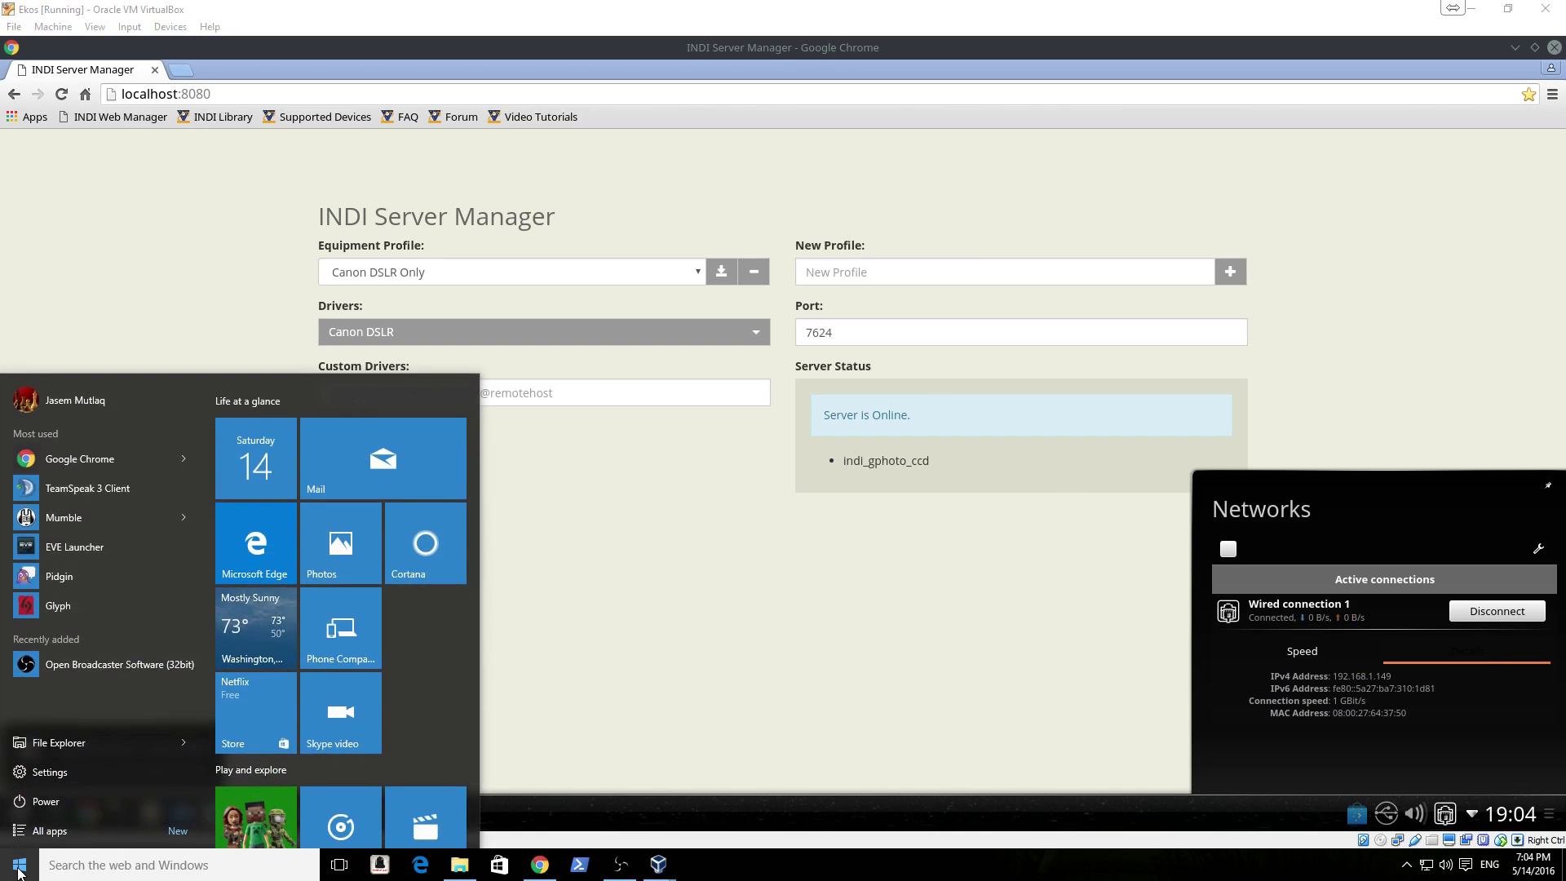
Search 'pix' and launch PixInsight Core.
{"action": "type", "text": "pix"}
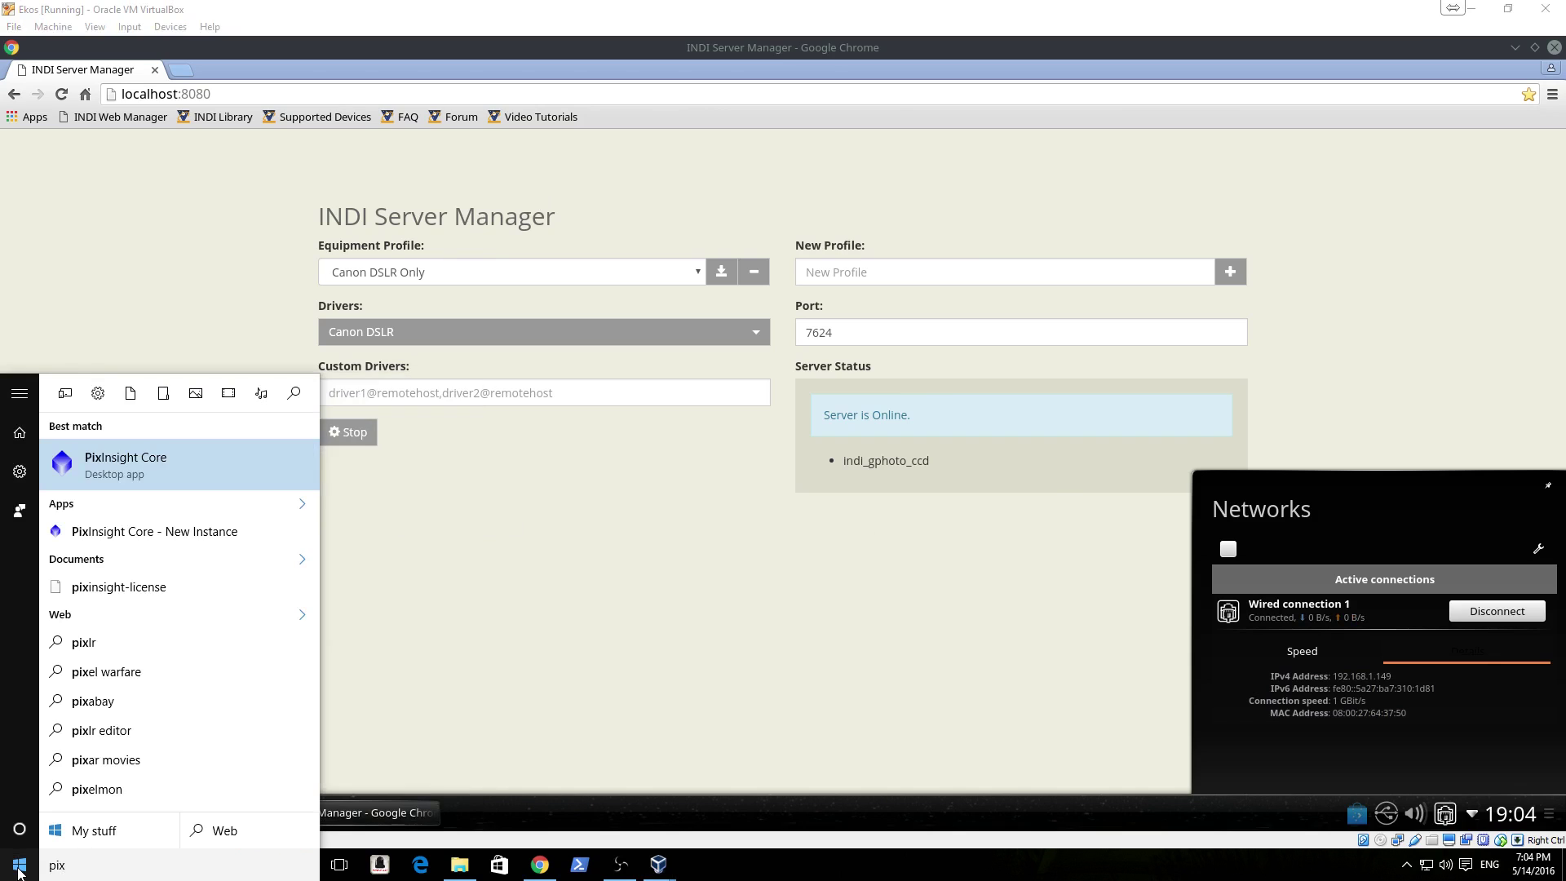
{"action": "left_click", "coordinate": [123, 469]}
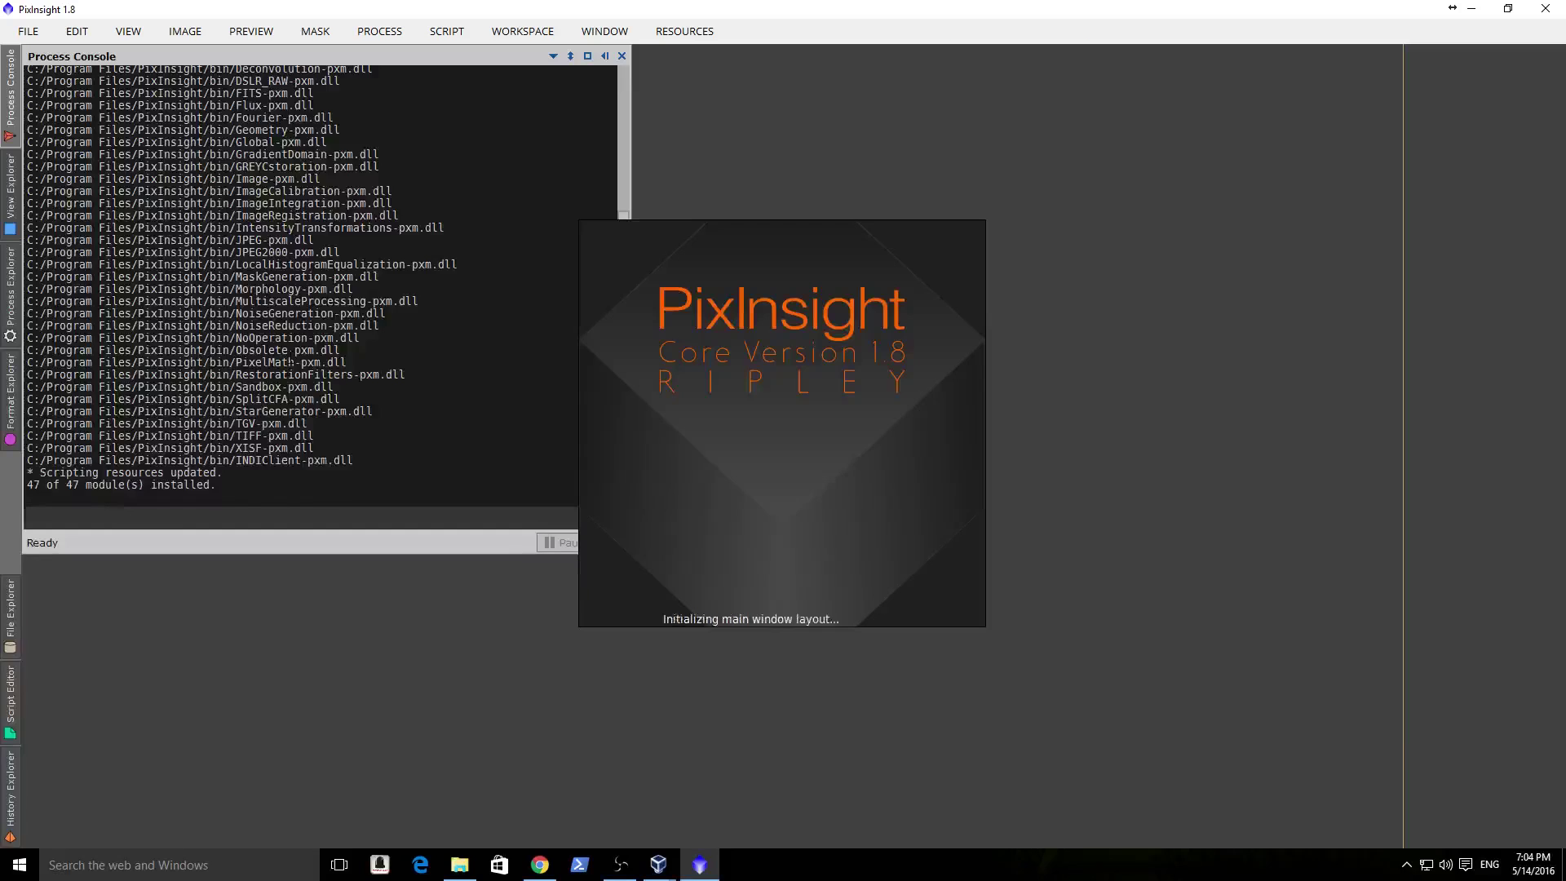
Open the INDIDeviceController process from the INDI category in Process Explorer.
{"action": "left_click", "coordinate": [16, 316]}
{"action": "scroll", "coordinate": [150, 369], "scroll_direction": "down", "scroll_amount": 1}
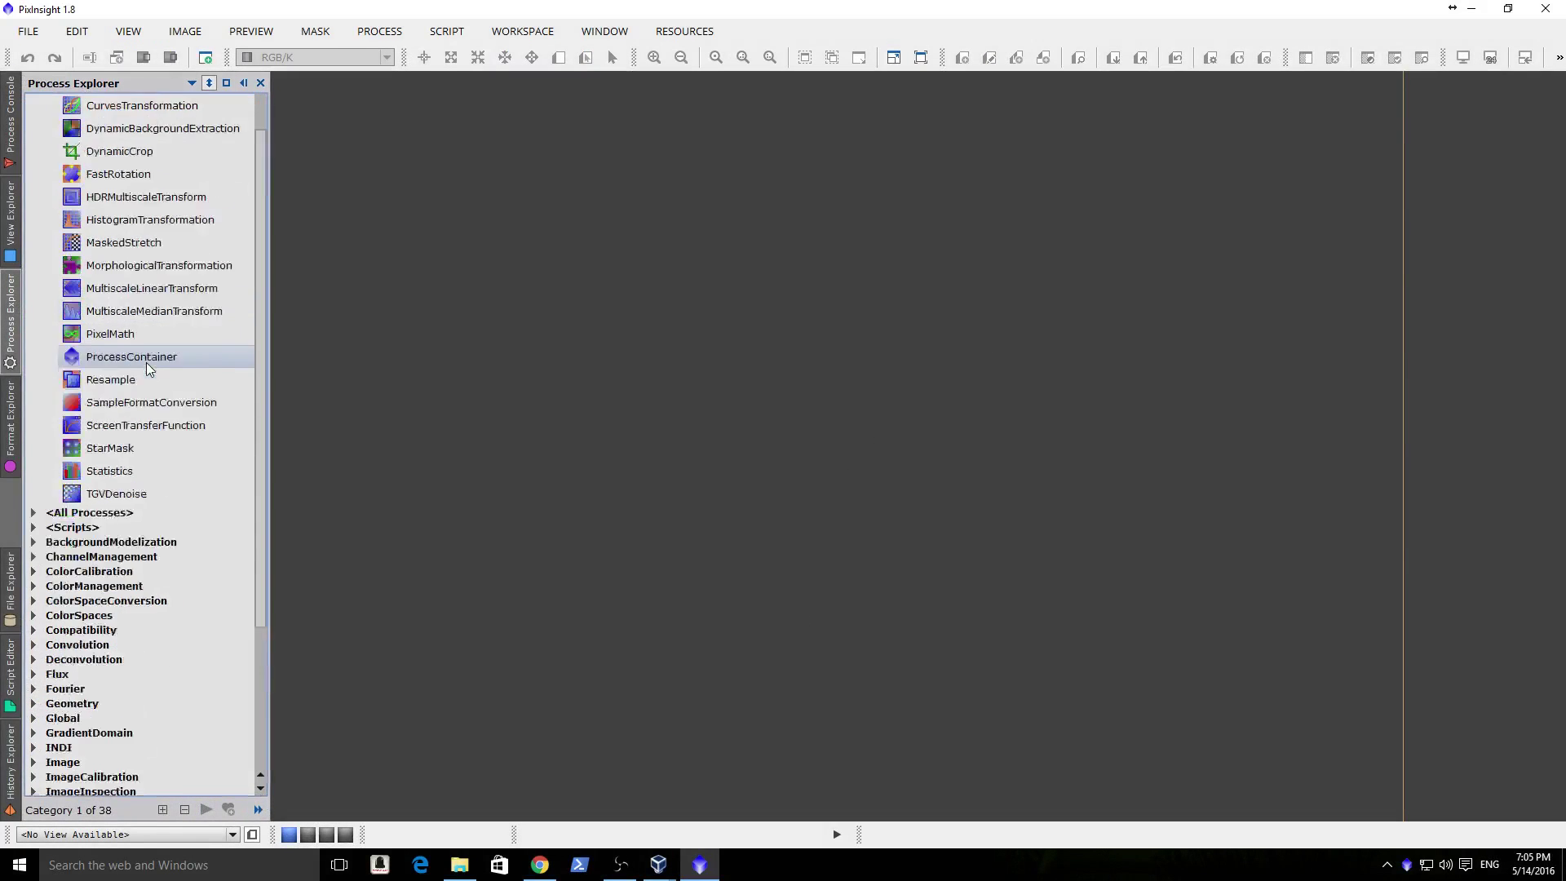
{"action": "scroll", "coordinate": [149, 369], "scroll_direction": "down", "scroll_amount": 2}
{"action": "left_click", "coordinate": [41, 610]}
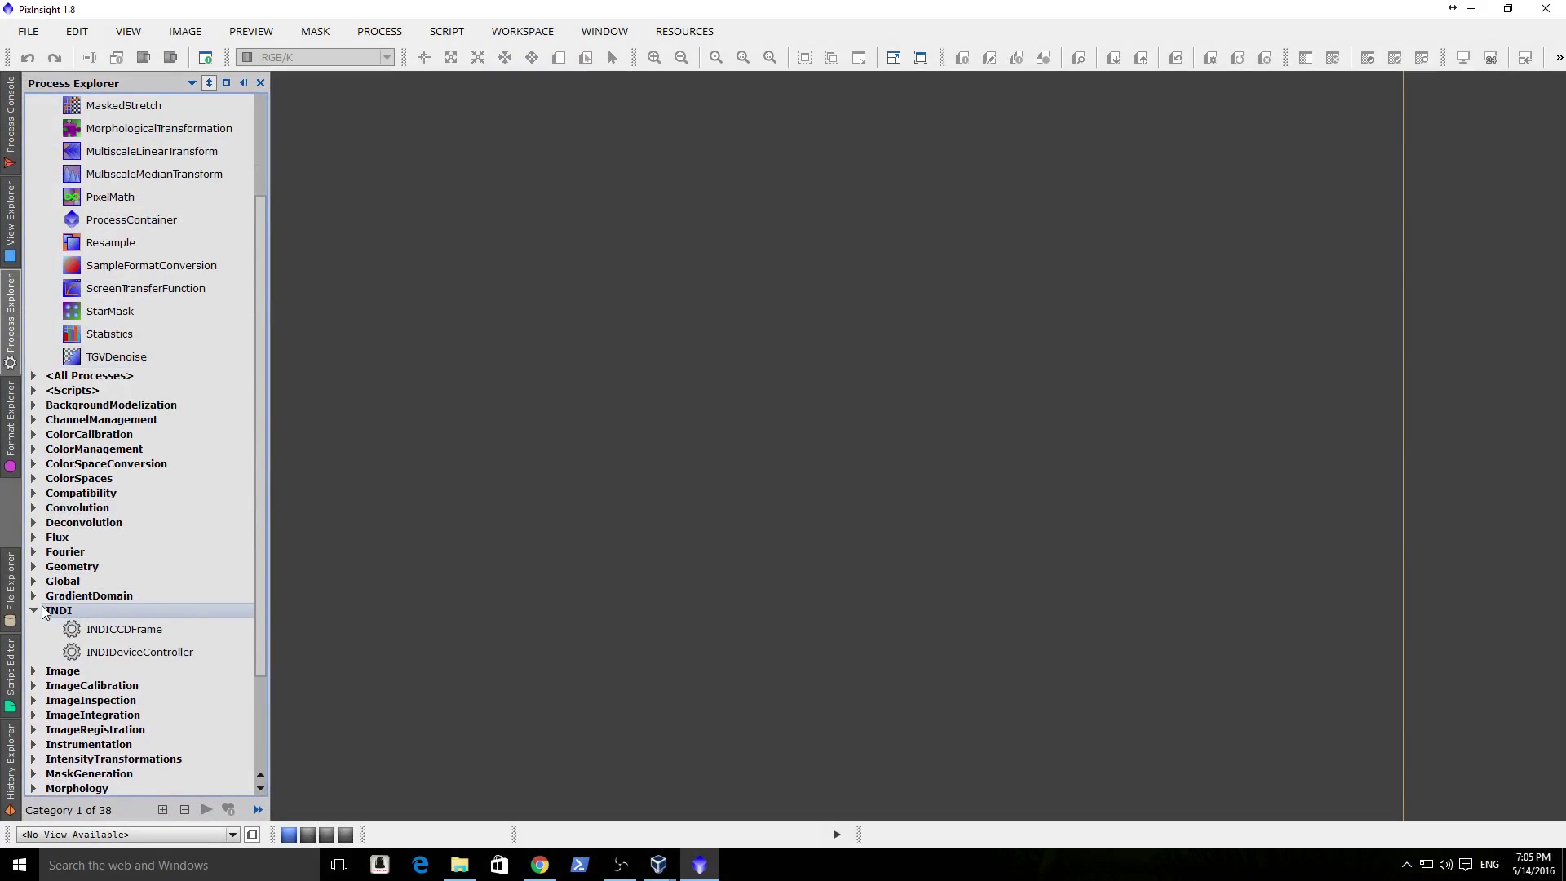
{"action": "double_click", "coordinate": [159, 657]}
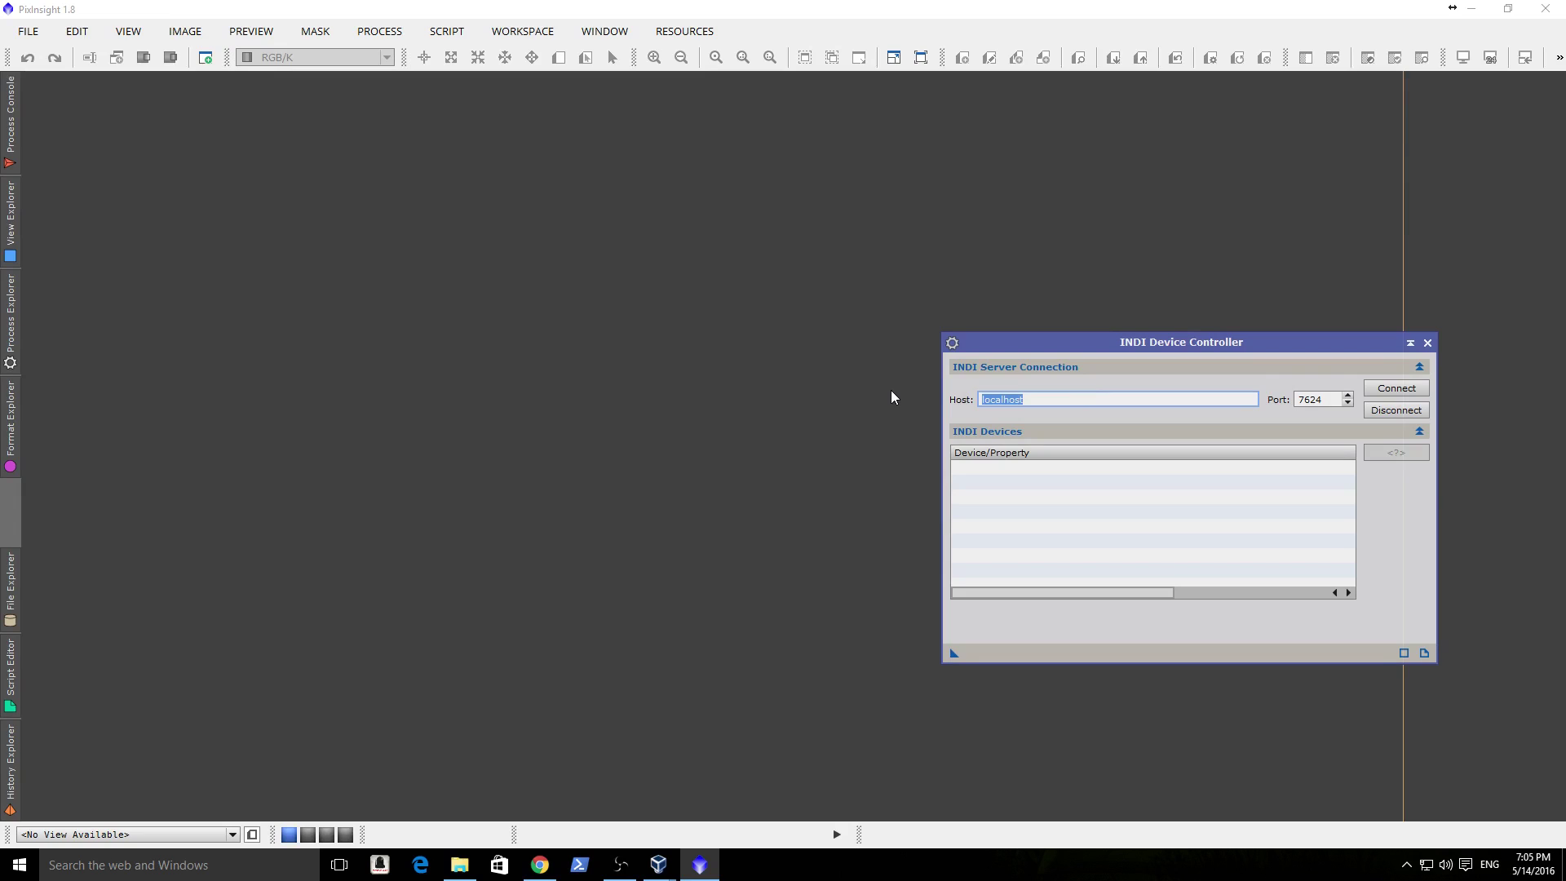
Connect to the INDI server at 192.168.1.149 and connect the GPhoto CCD device.
{"action": "type", "text": "192.168.1.149"}
{"action": "left_click", "coordinate": [1396, 388]}
{"action": "left_click", "coordinate": [1037, 477]}
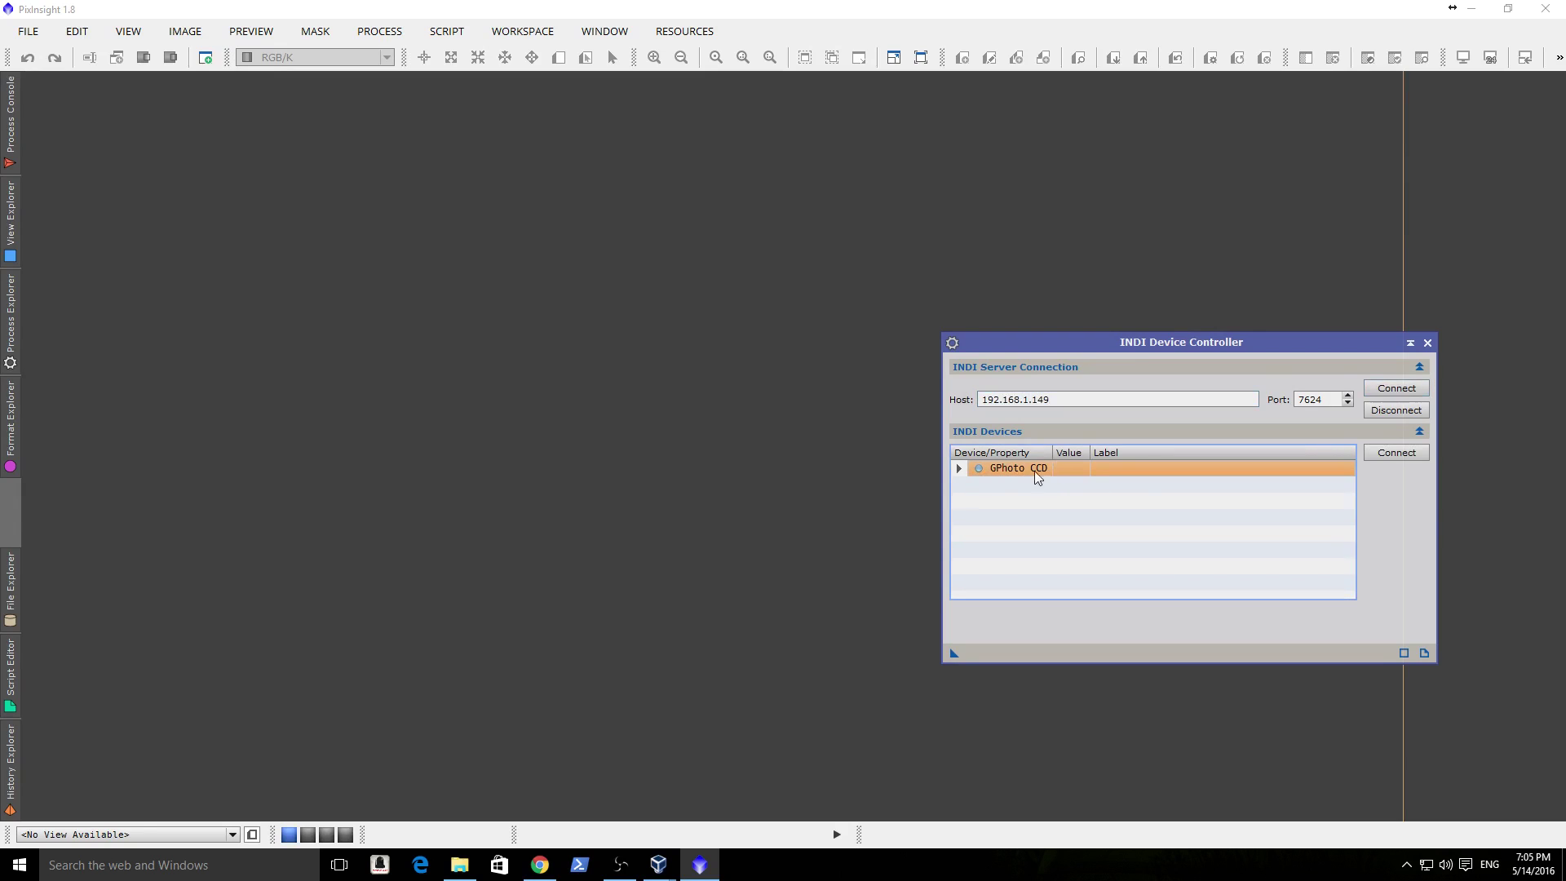
{"action": "left_click", "coordinate": [1395, 453]}
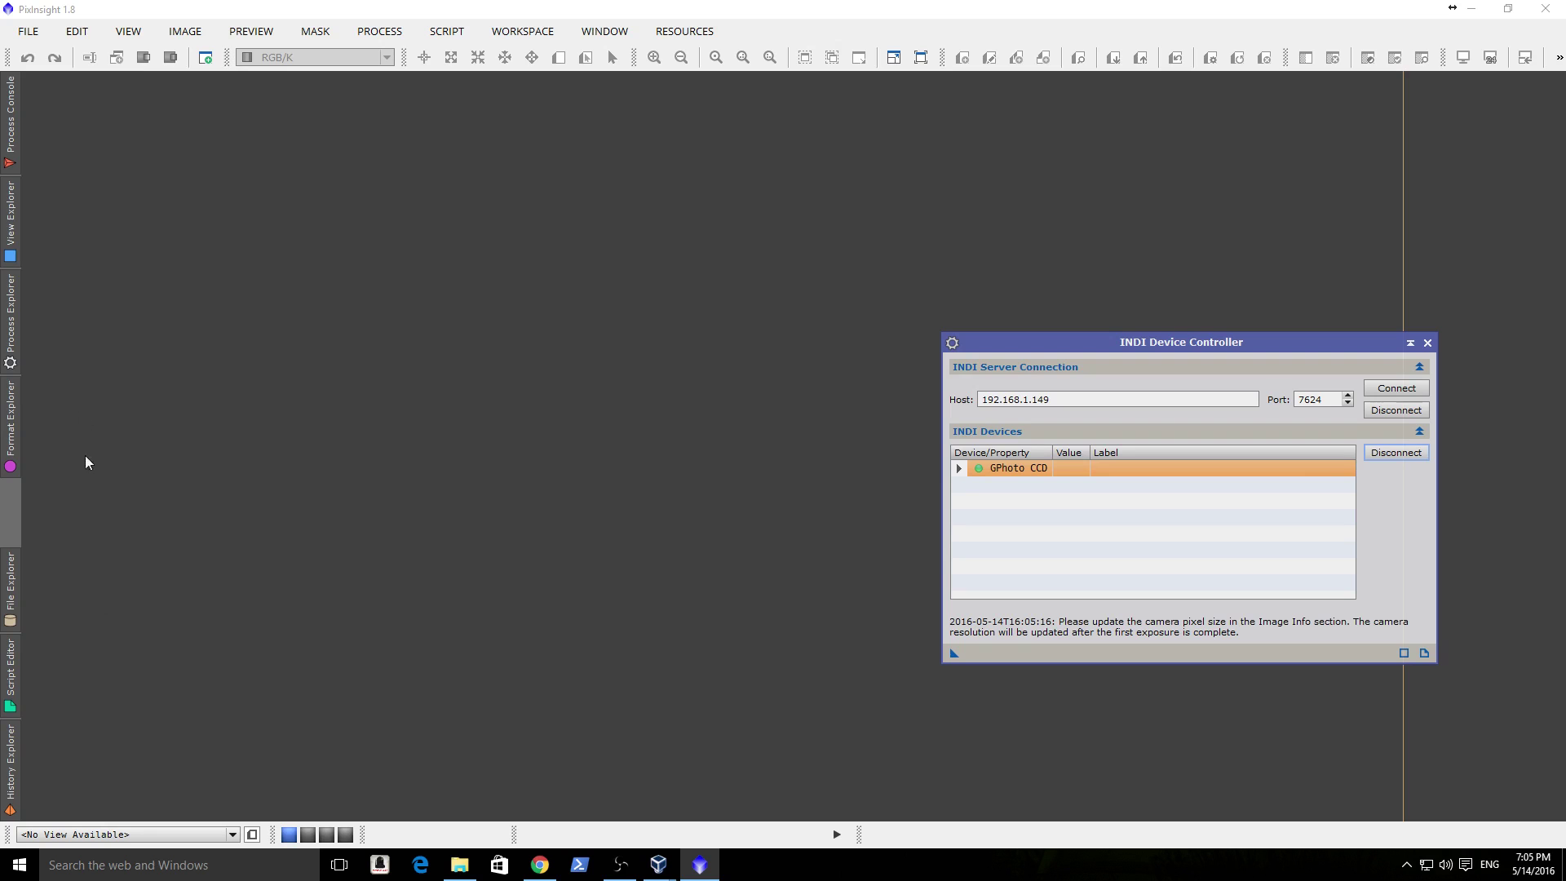
Capture a 1-second GPhoto CCD exposure with INDICCDFrame and view the bookshelf image.
{"action": "left_click", "coordinate": [15, 319]}
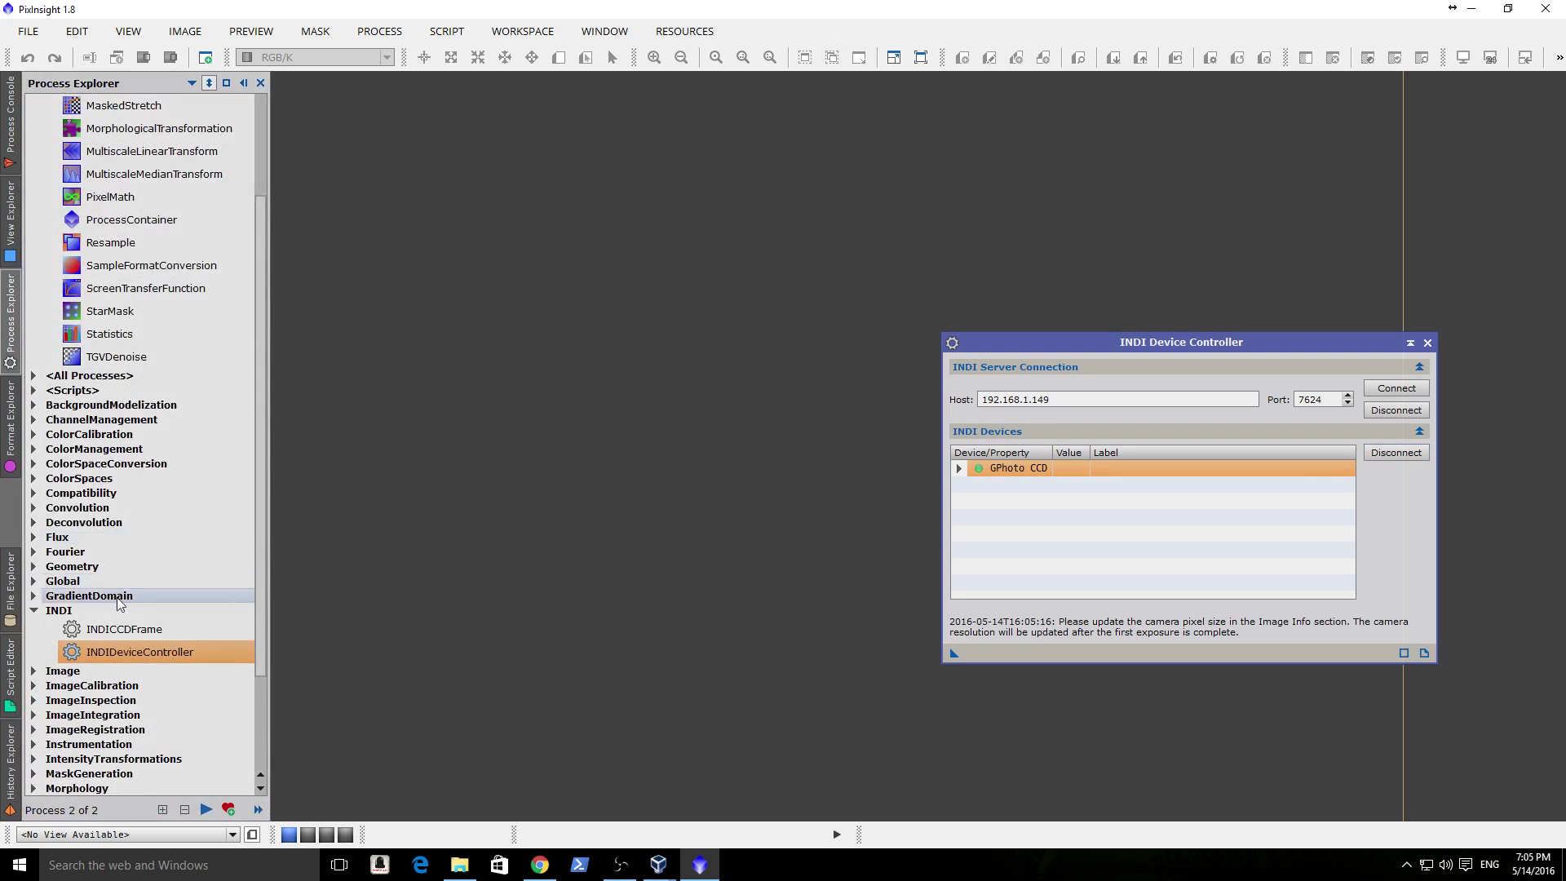
{"action": "double_click", "coordinate": [124, 630]}
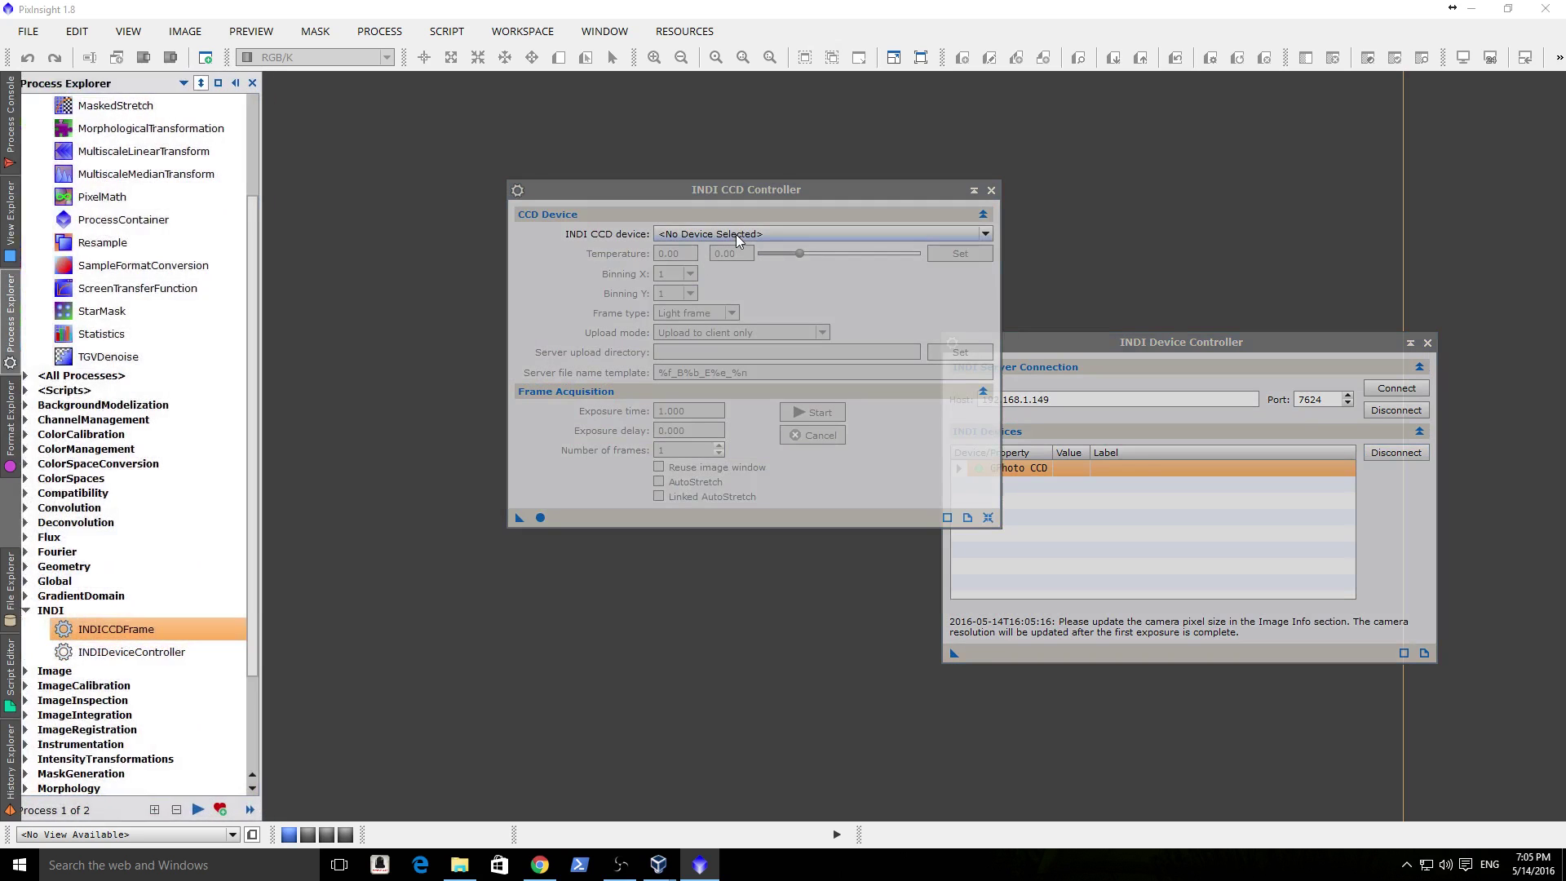
{"action": "left_click", "coordinate": [784, 236]}
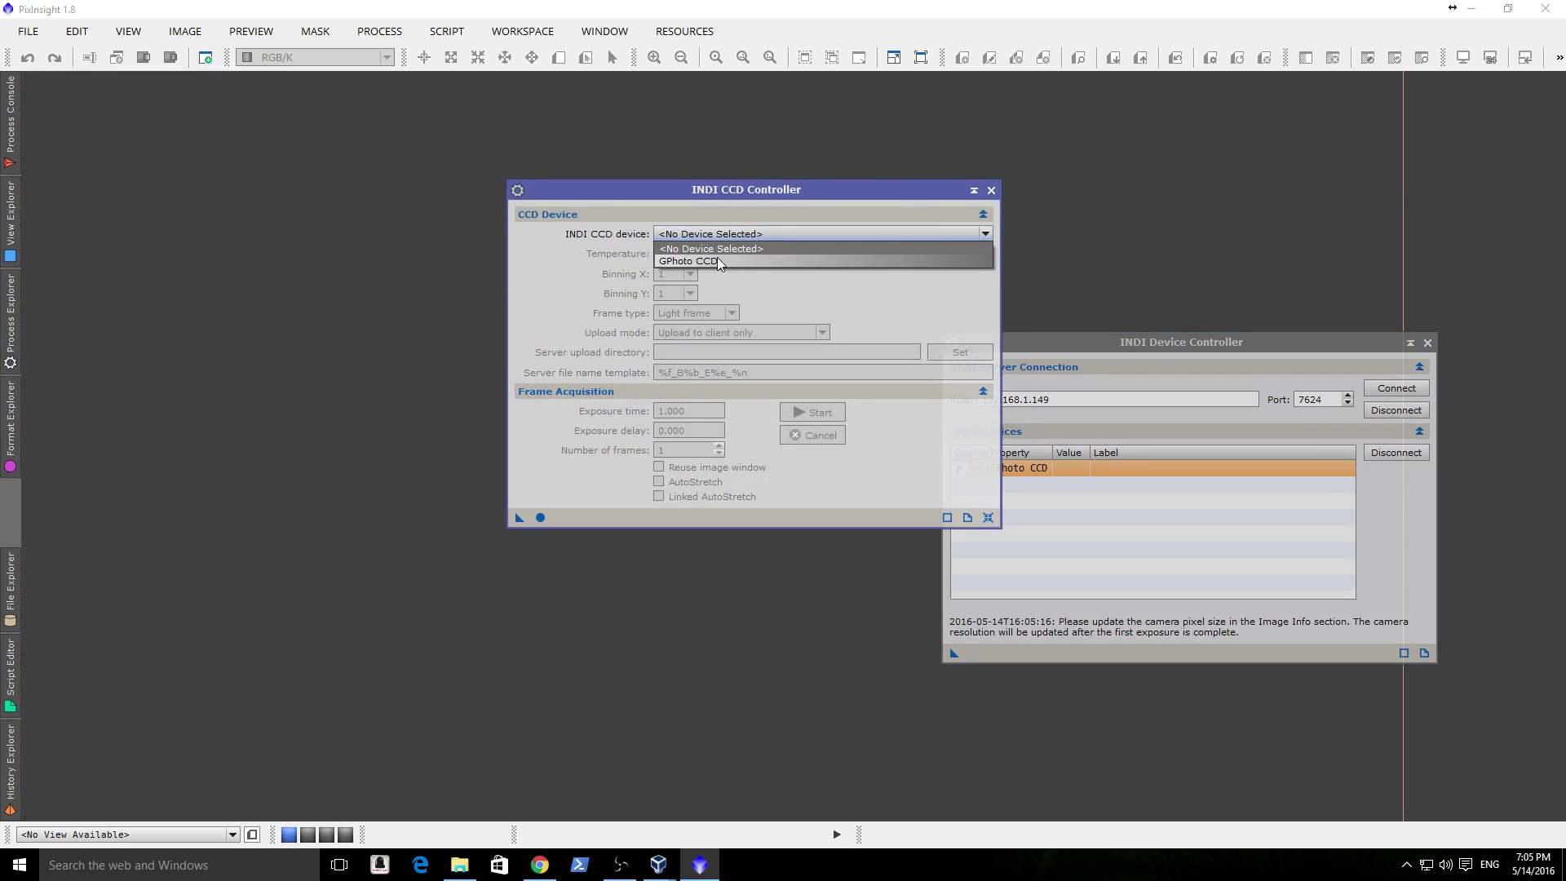
{"action": "left_click", "coordinate": [690, 261]}
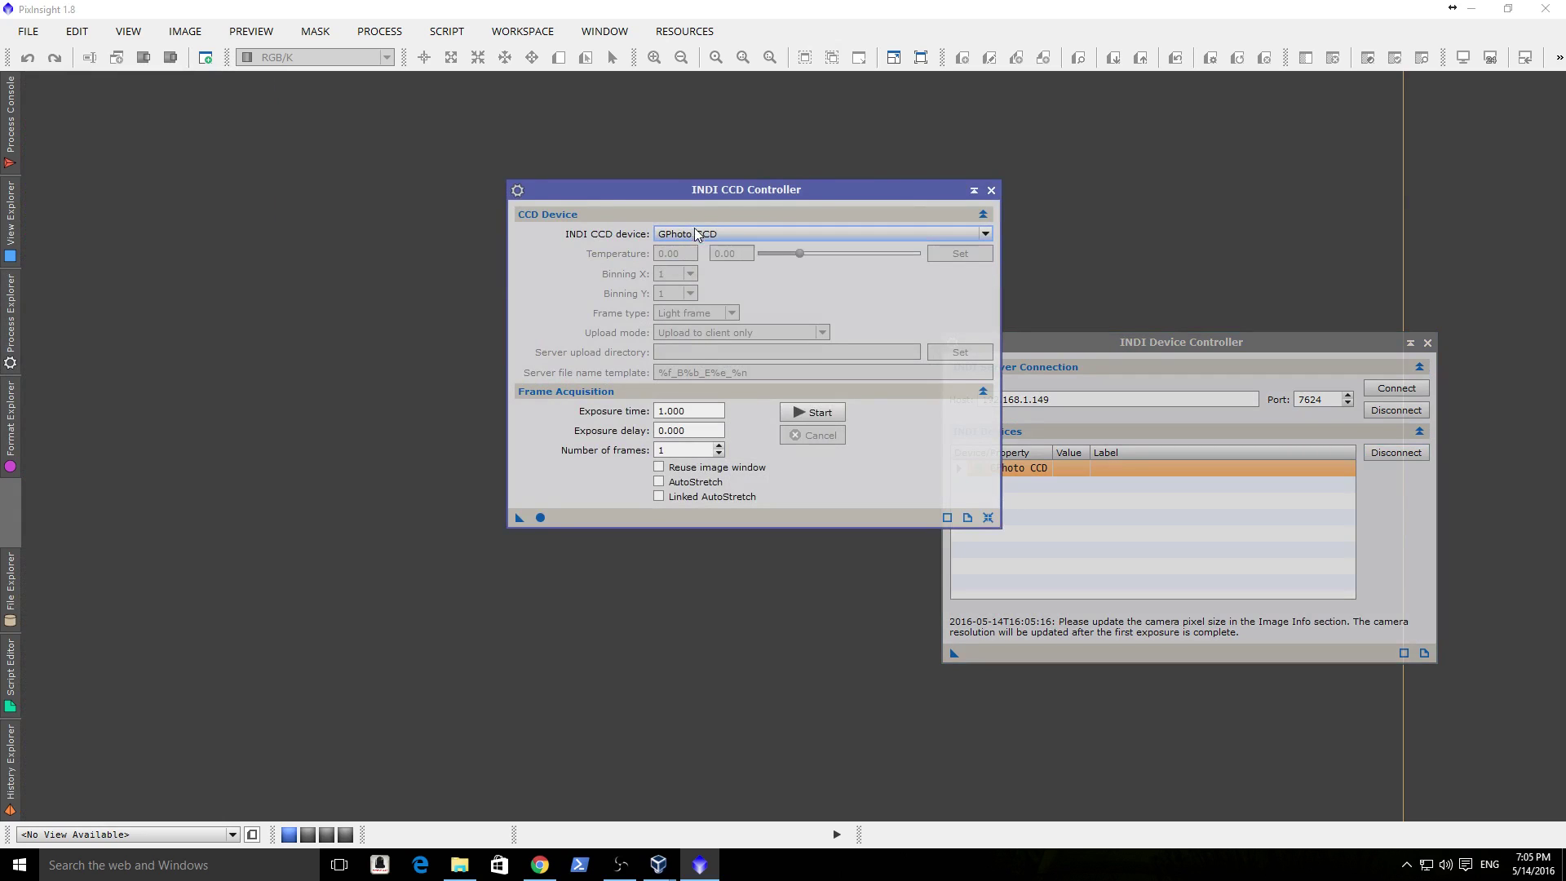
{"action": "left_click", "coordinate": [815, 413]}
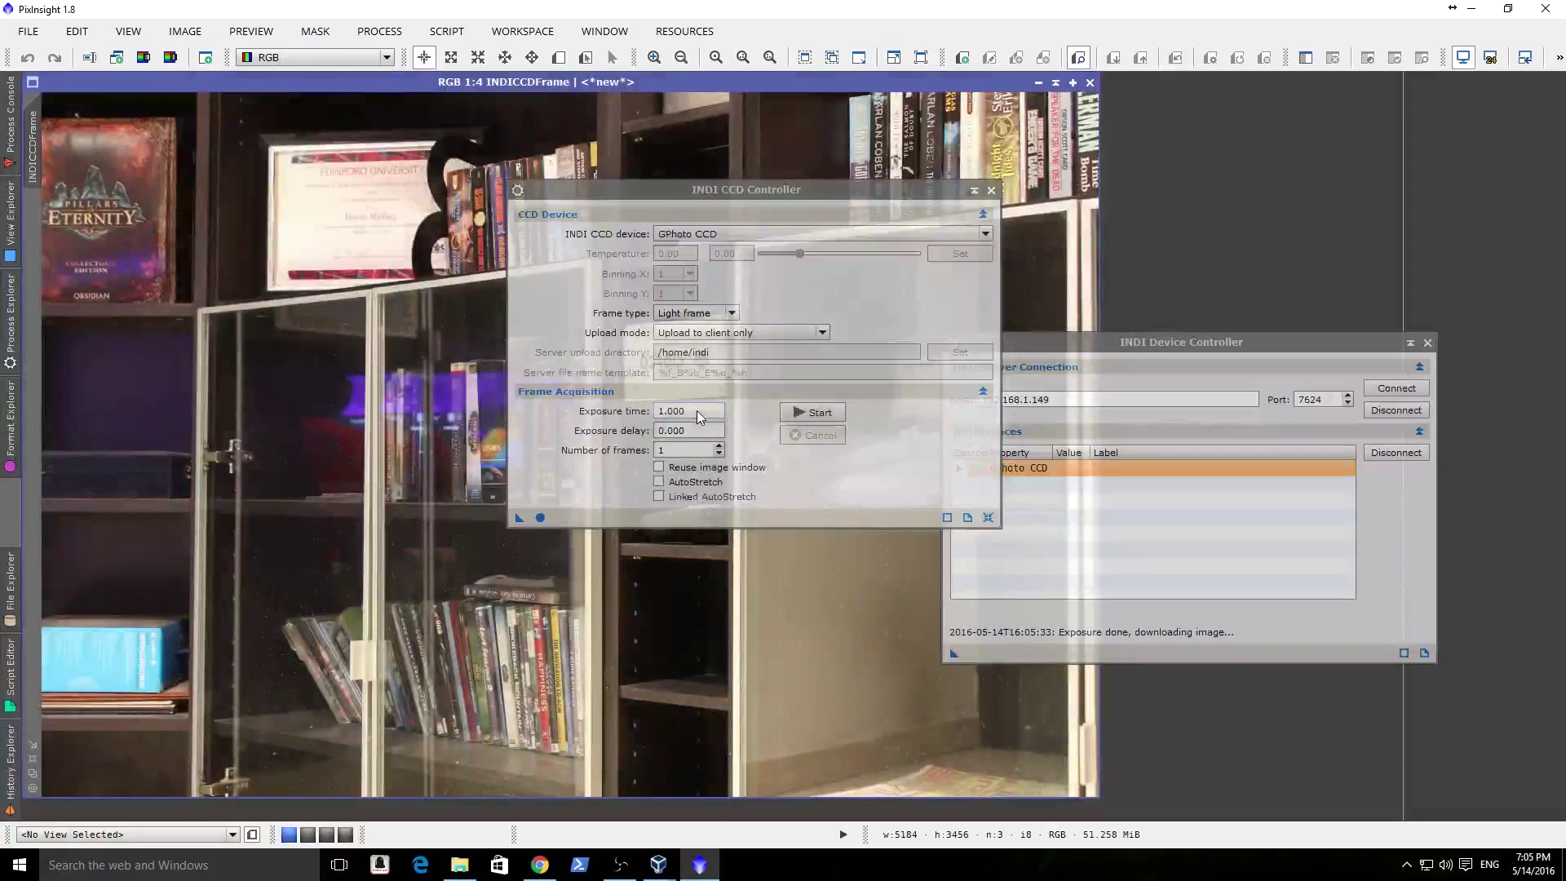
{"action": "left_click_drag", "start_coordinate": [718, 193], "coordinate": [658, 149]}
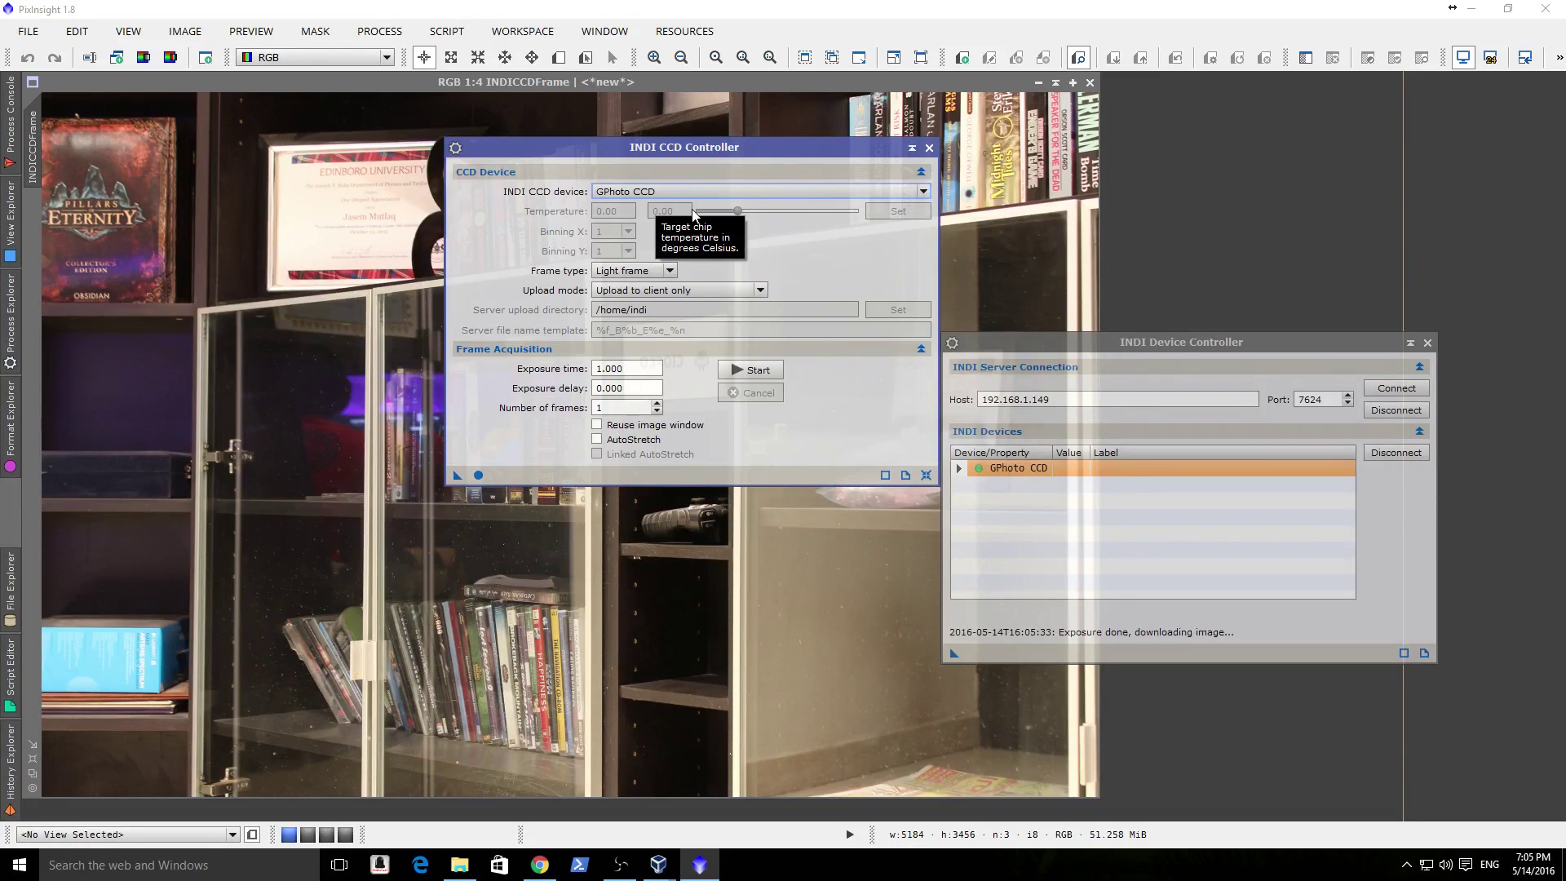
In Chrome, view the Painless remote control diagram, then the Raspberry Pi 3 Model B page.
{"action": "left_click", "coordinate": [538, 870]}
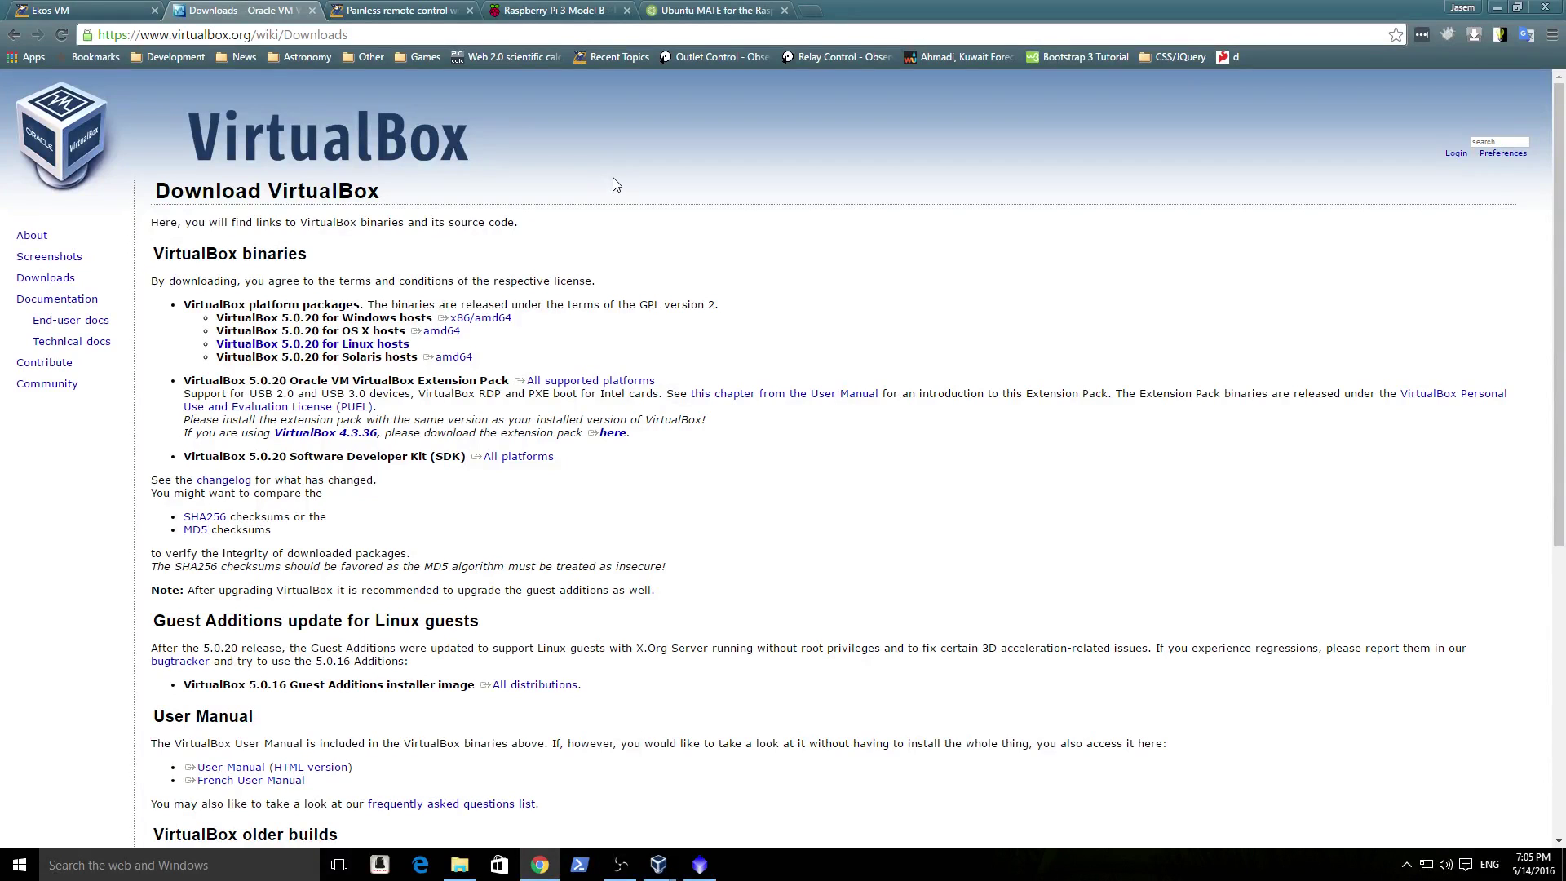
{"action": "left_click", "coordinate": [407, 12]}
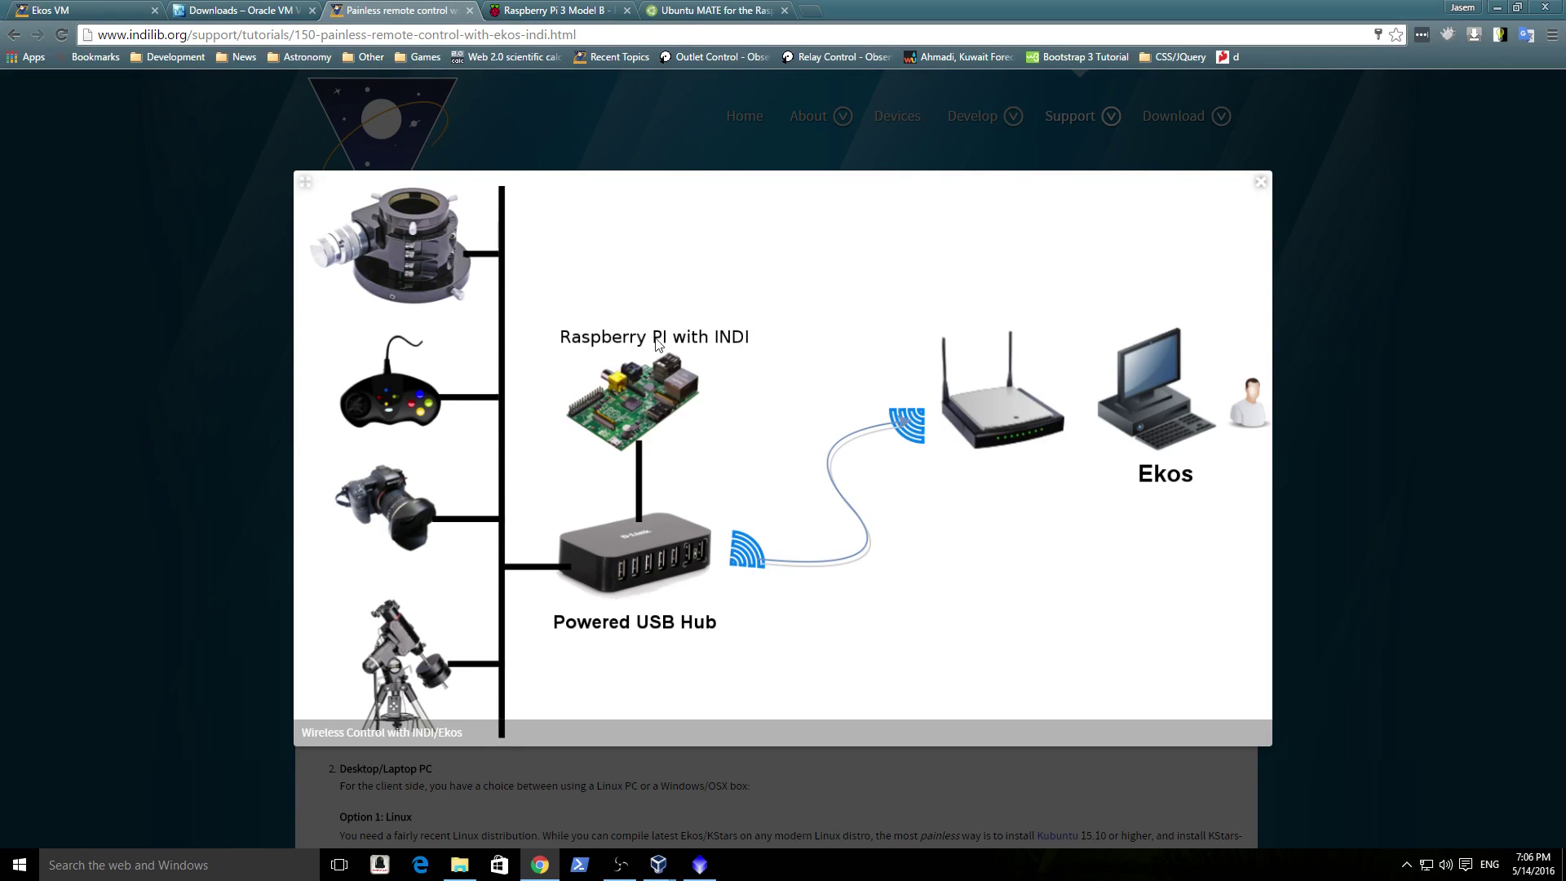
{"action": "key", "text": "ctrl+Tab"}
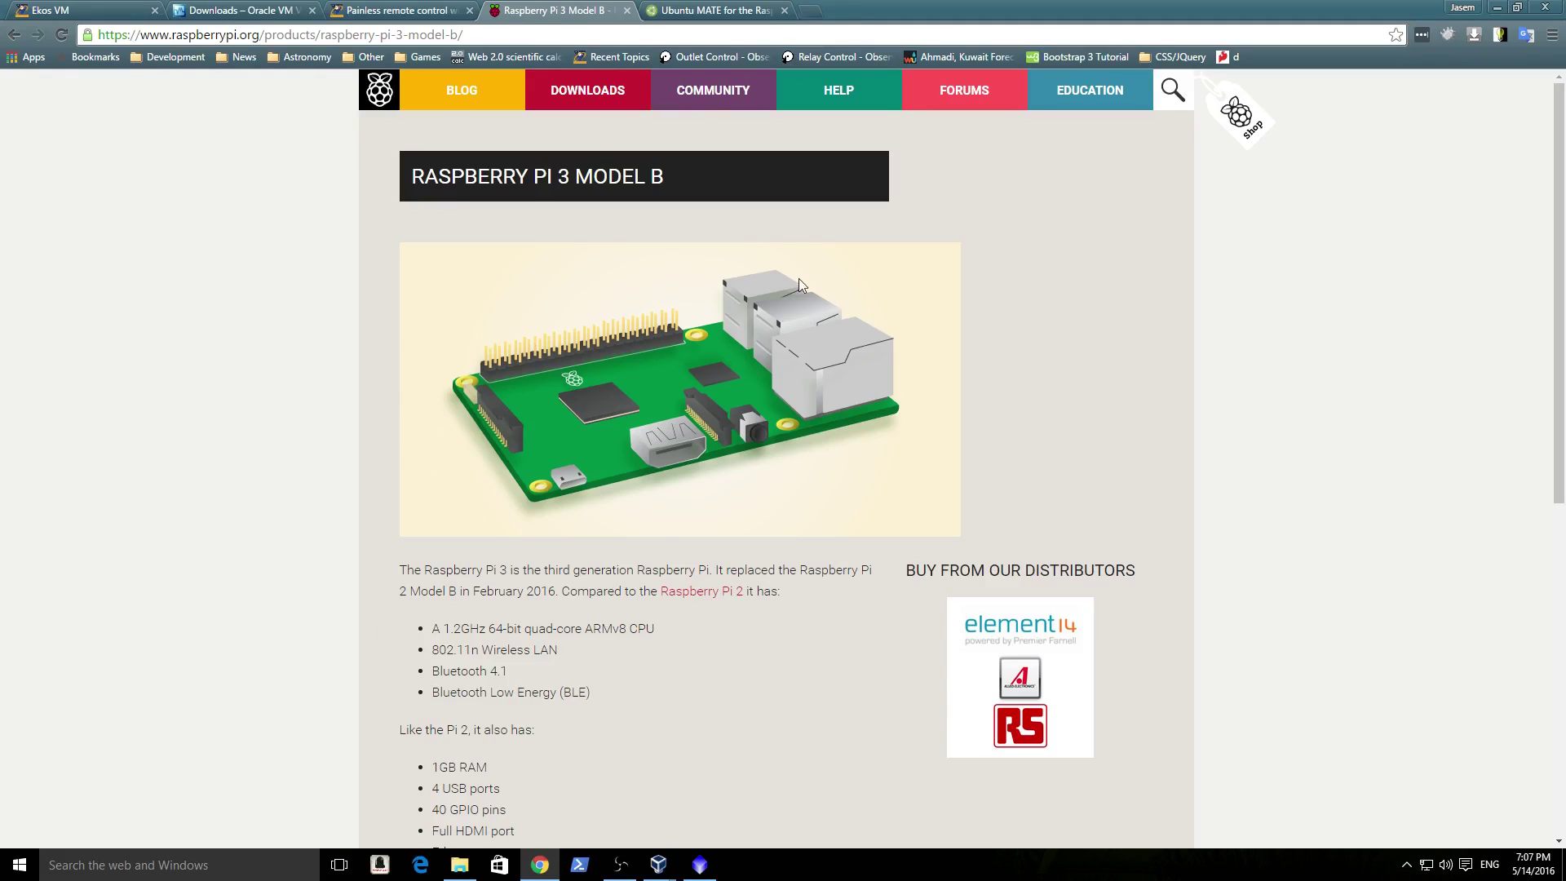
Browse the Ubuntu MATE and Ekos VM tabs, then open the INDI Library Ubuntu download page.
{"action": "left_click", "coordinate": [712, 12]}
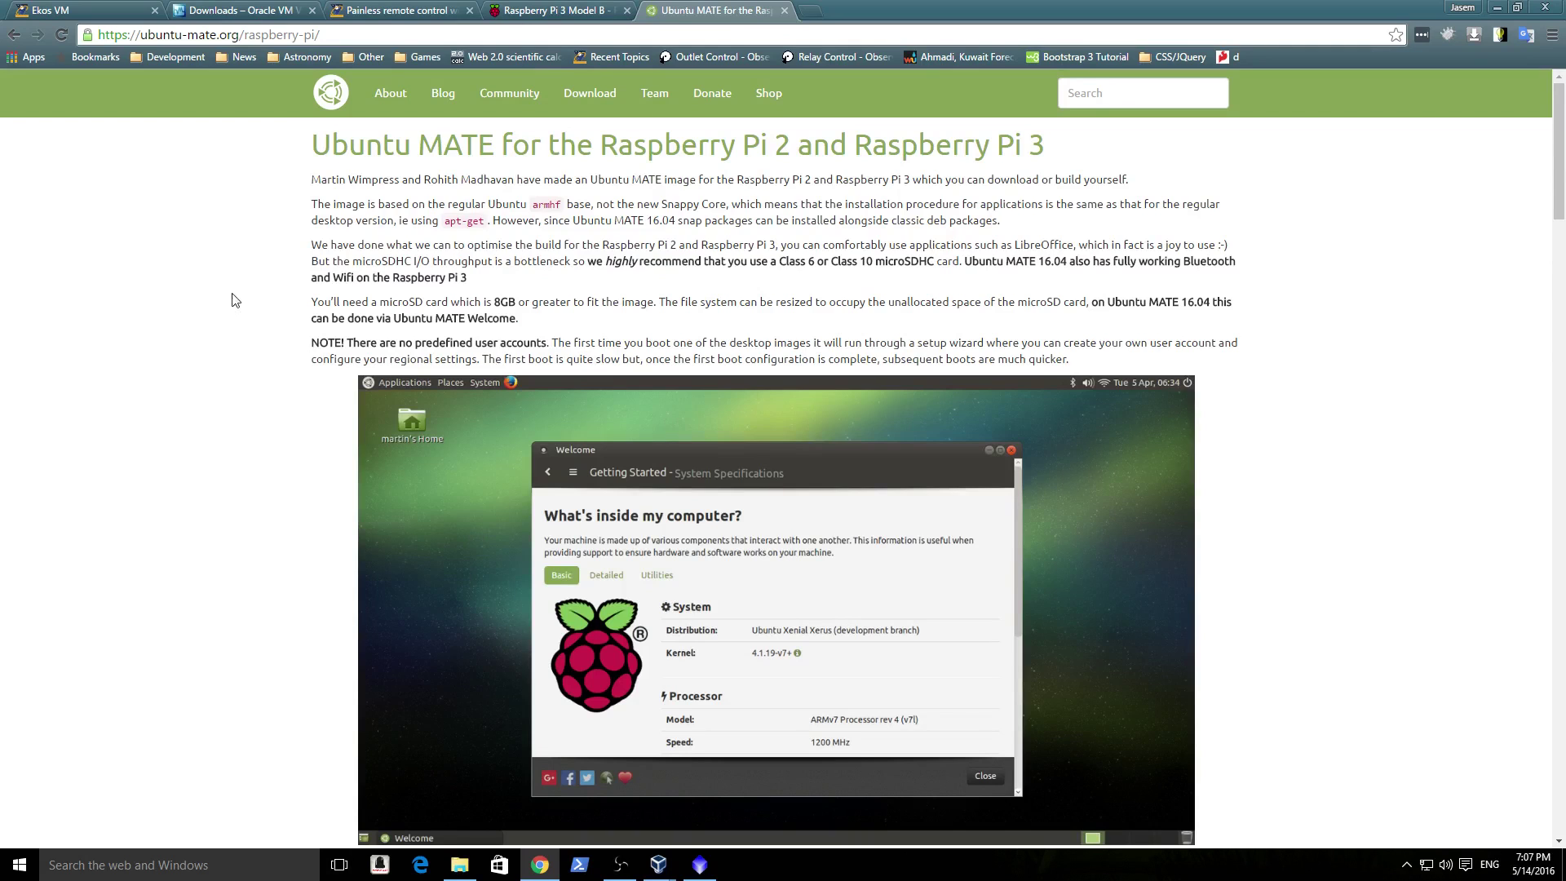
{"action": "left_click", "coordinate": [73, 11]}
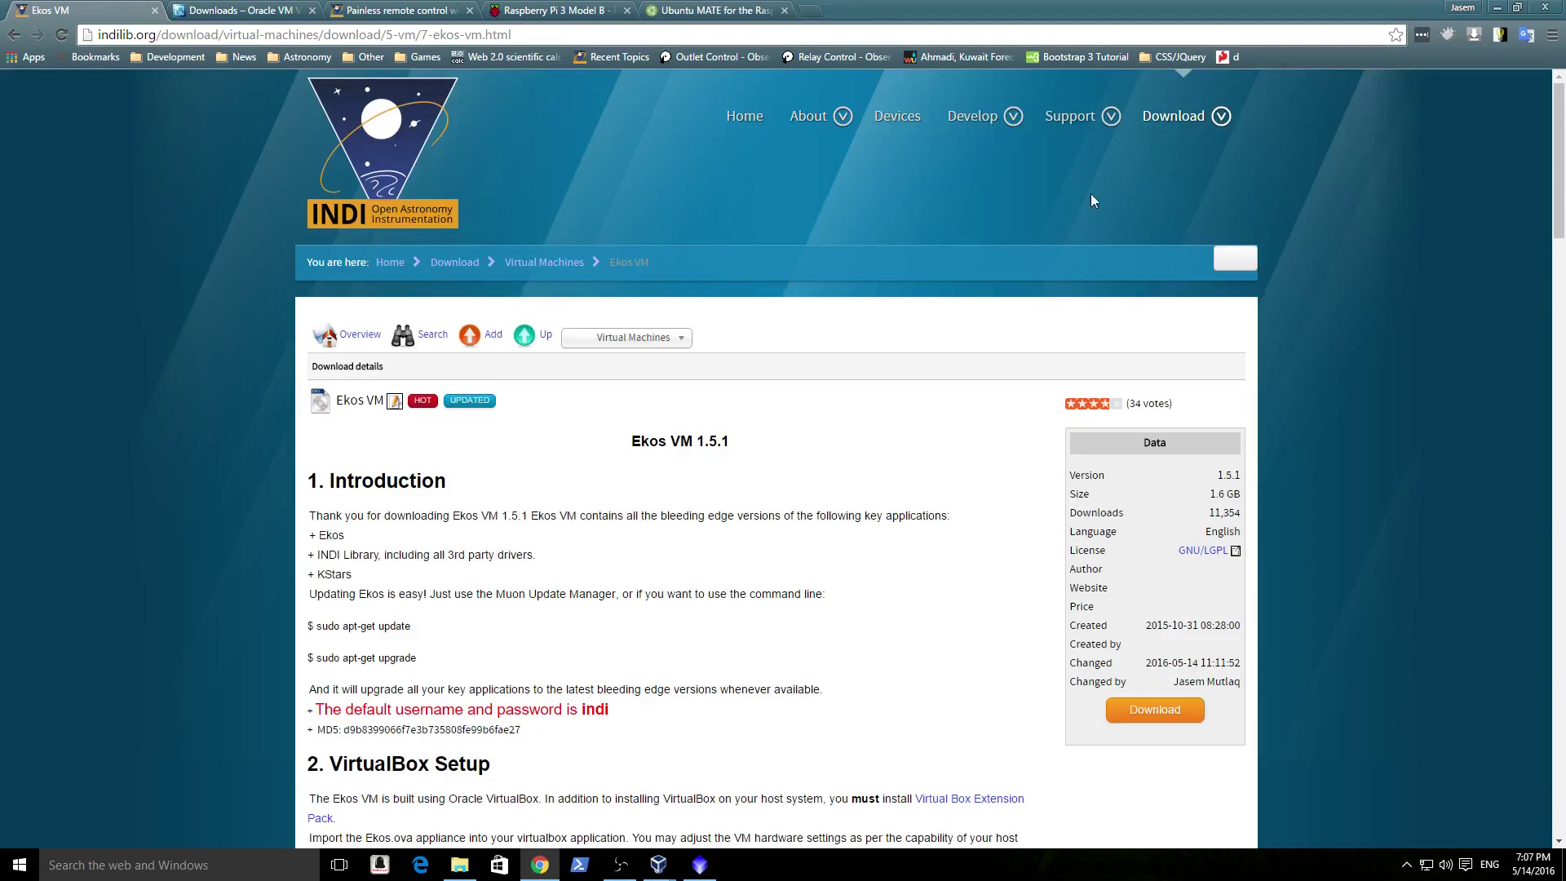
{"action": "mouse_move", "coordinate": [1173, 123]}
{"action": "left_click", "coordinate": [1179, 171]}
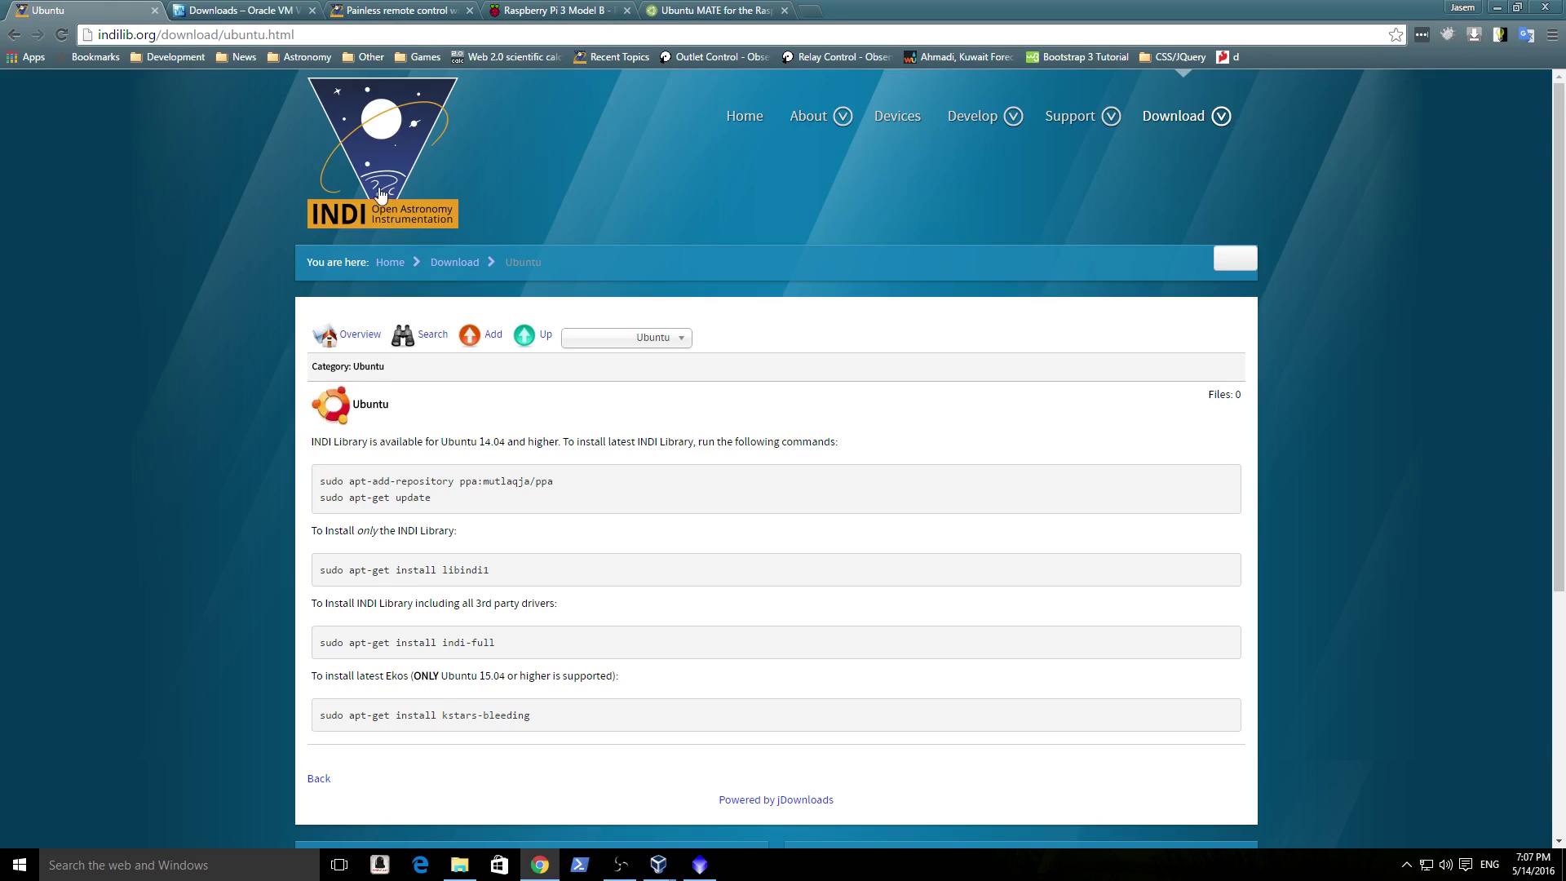
Revisit the VirtualBox Downloads and wireless INDI/Ekos diagram tabs, then bring the Ekos VM forward.
{"action": "left_click", "coordinate": [256, 18]}
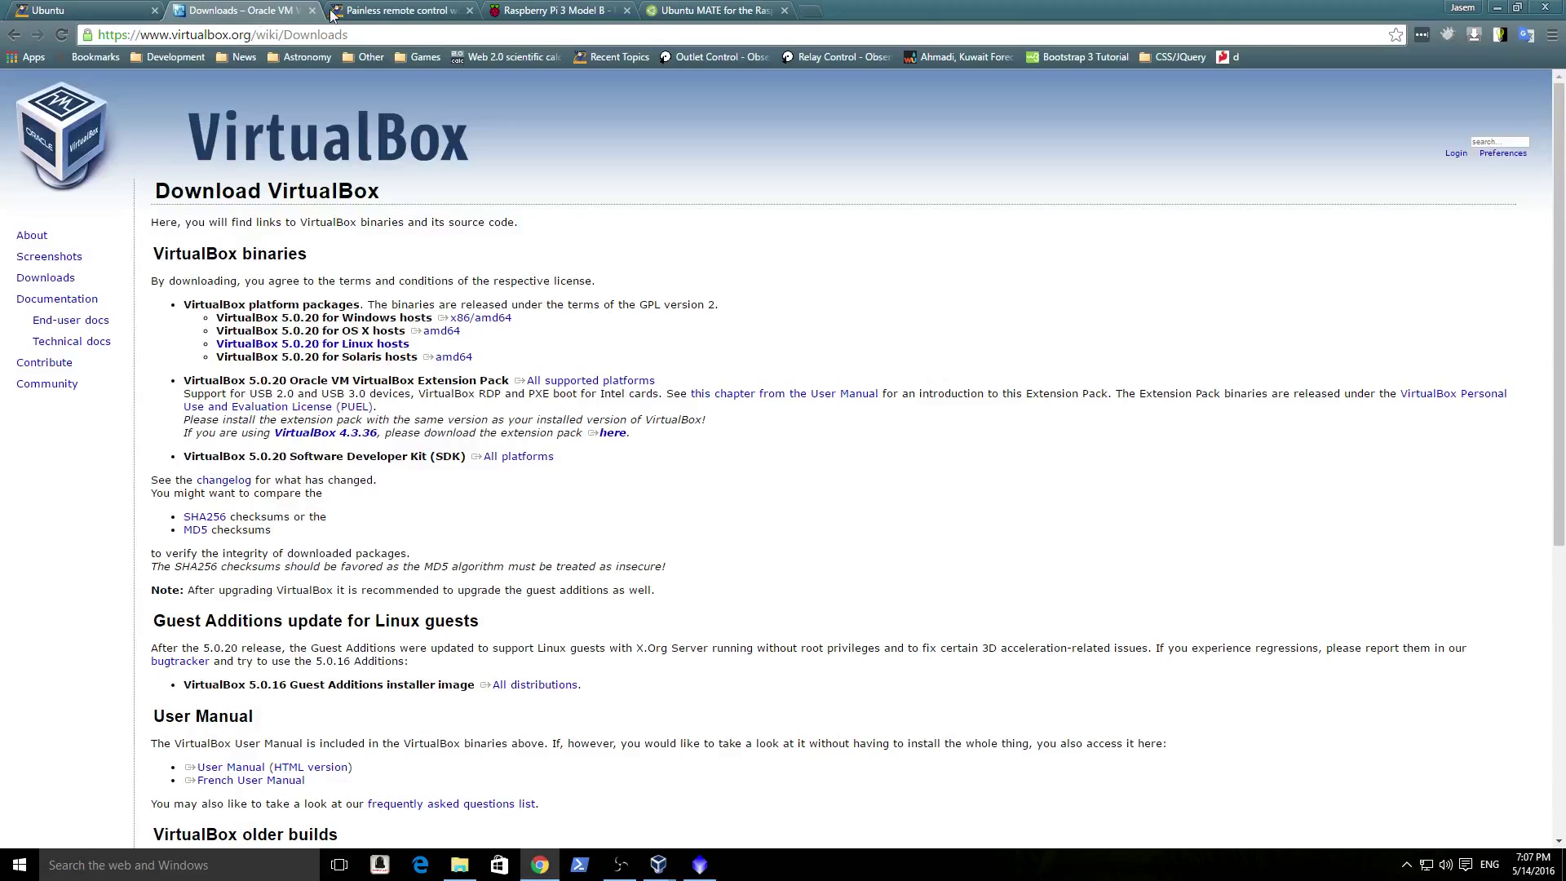
{"action": "left_click", "coordinate": [374, 13]}
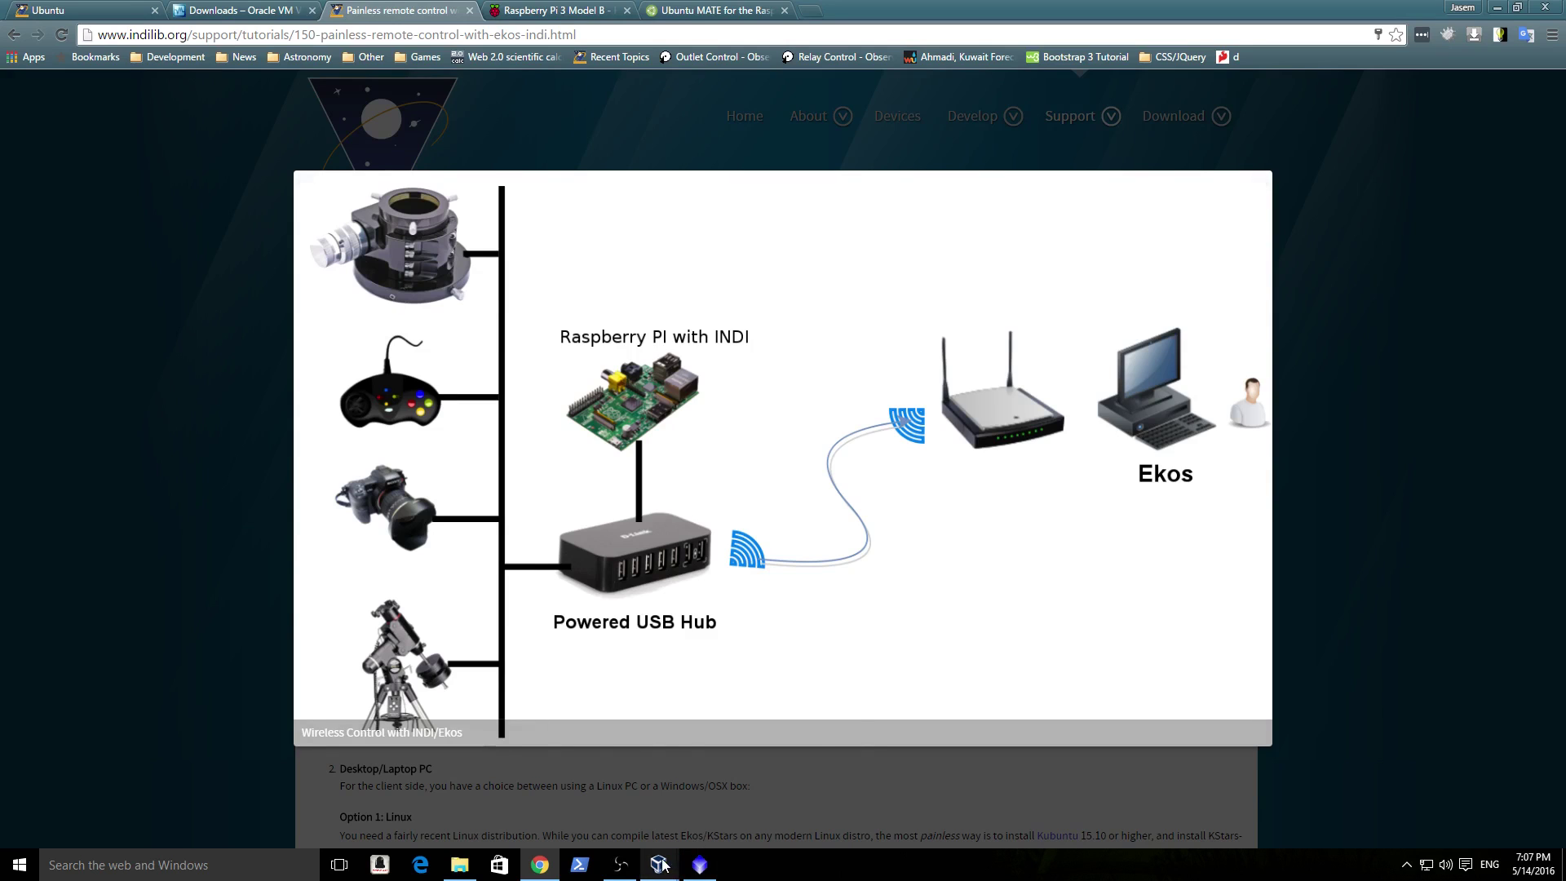
{"action": "mouse_move", "coordinate": [663, 865]}
{"action": "left_click", "coordinate": [746, 785]}
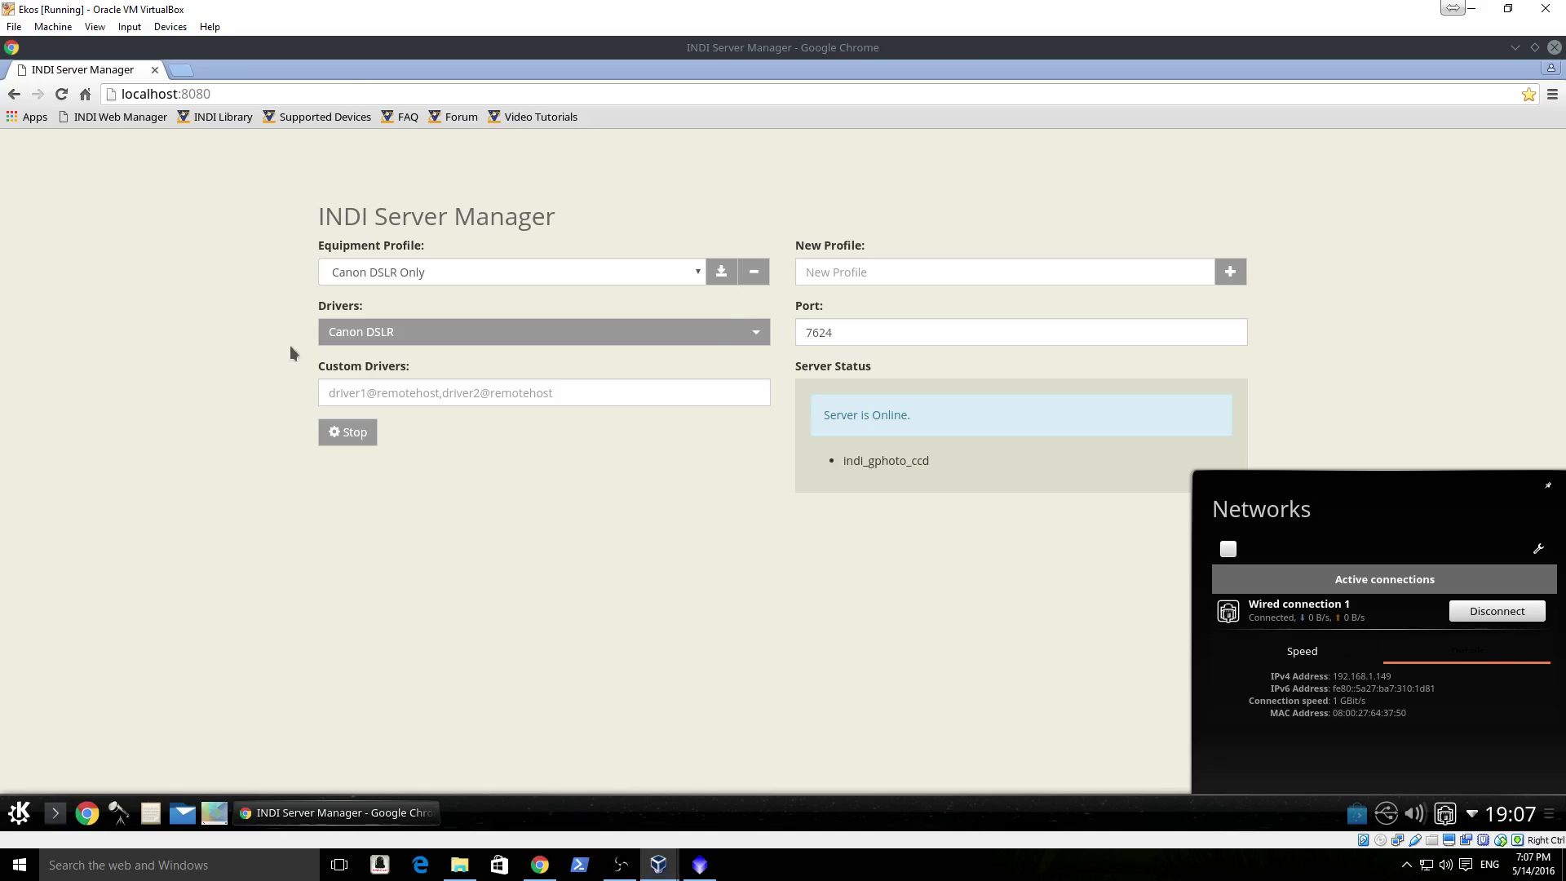